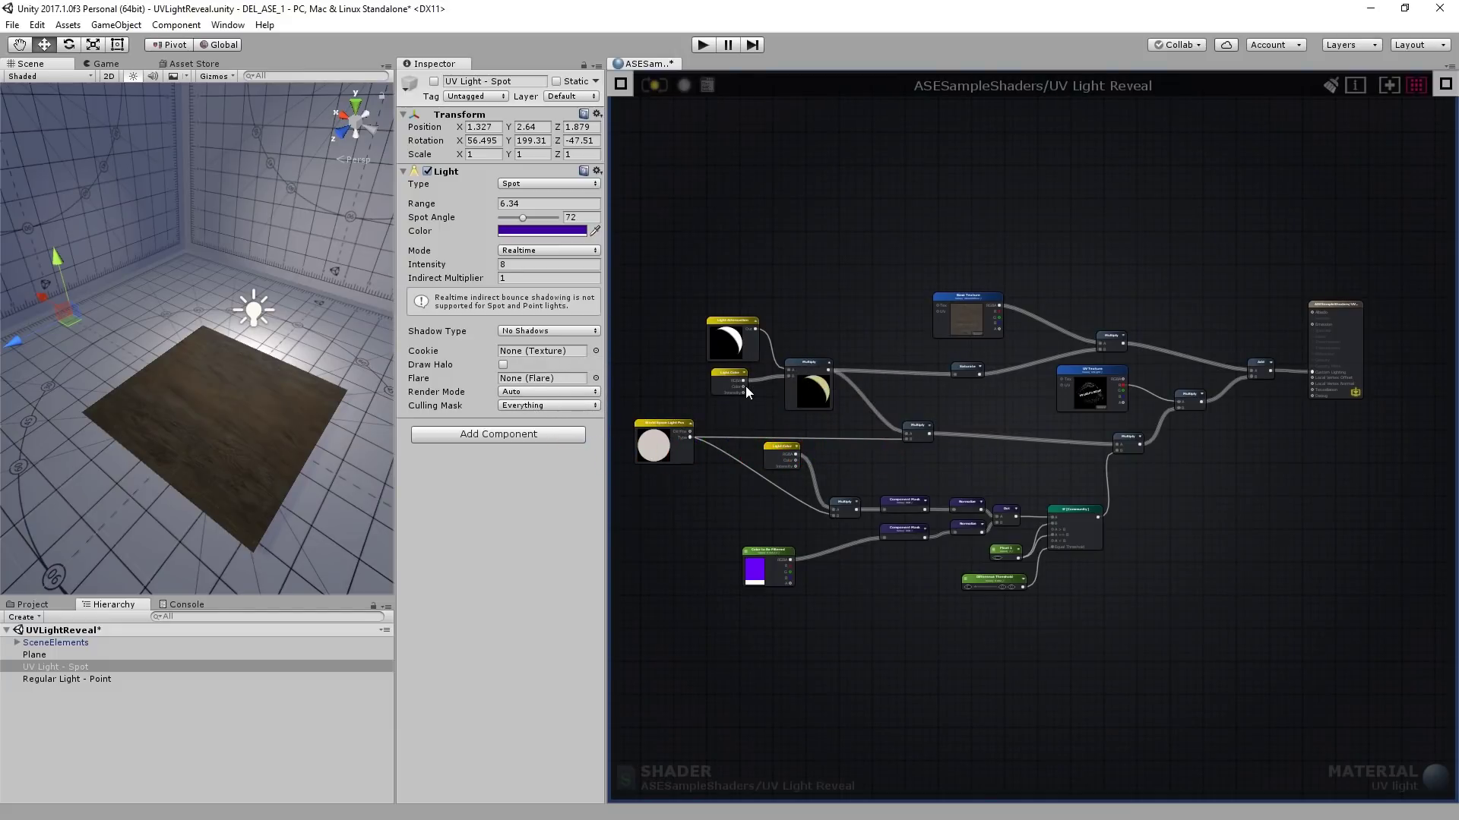
Activate the UV Light - Spot object and rotate it slightly over the plane in the scene.
click(434, 81)
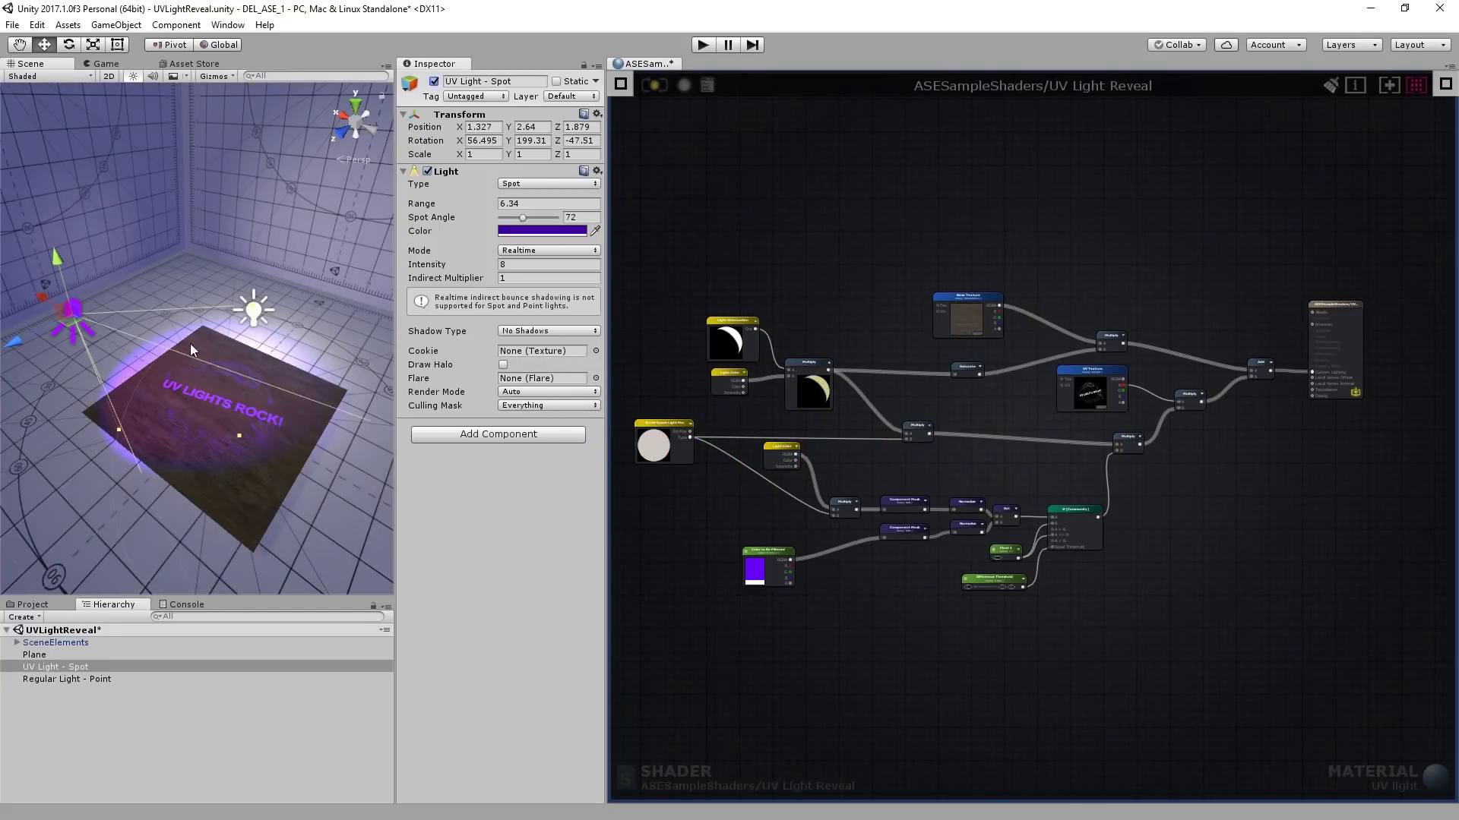
key(e)
mouse_move(116, 305)
mouse_down()
mouse_move(114, 325)
mouse_move(93, 290)
mouse_move(130, 310)
mouse_move(94, 300)
mouse_move(114, 304)
mouse_up()
middle_drag(909, 426, 942, 411)
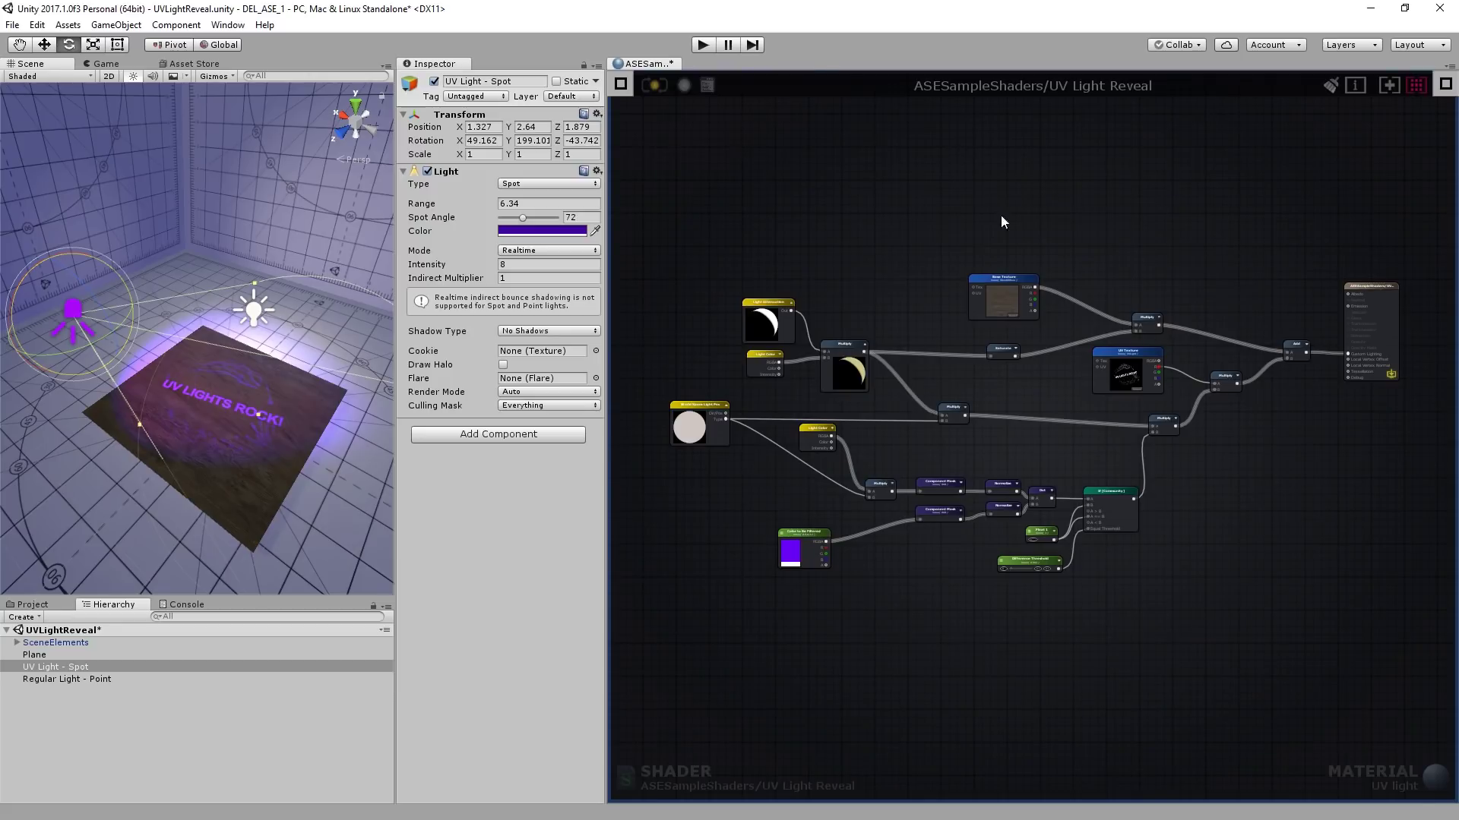
Browse the project's example folders around UVLightReveal.
click(32, 605)
scroll(113, 694, down, 10)
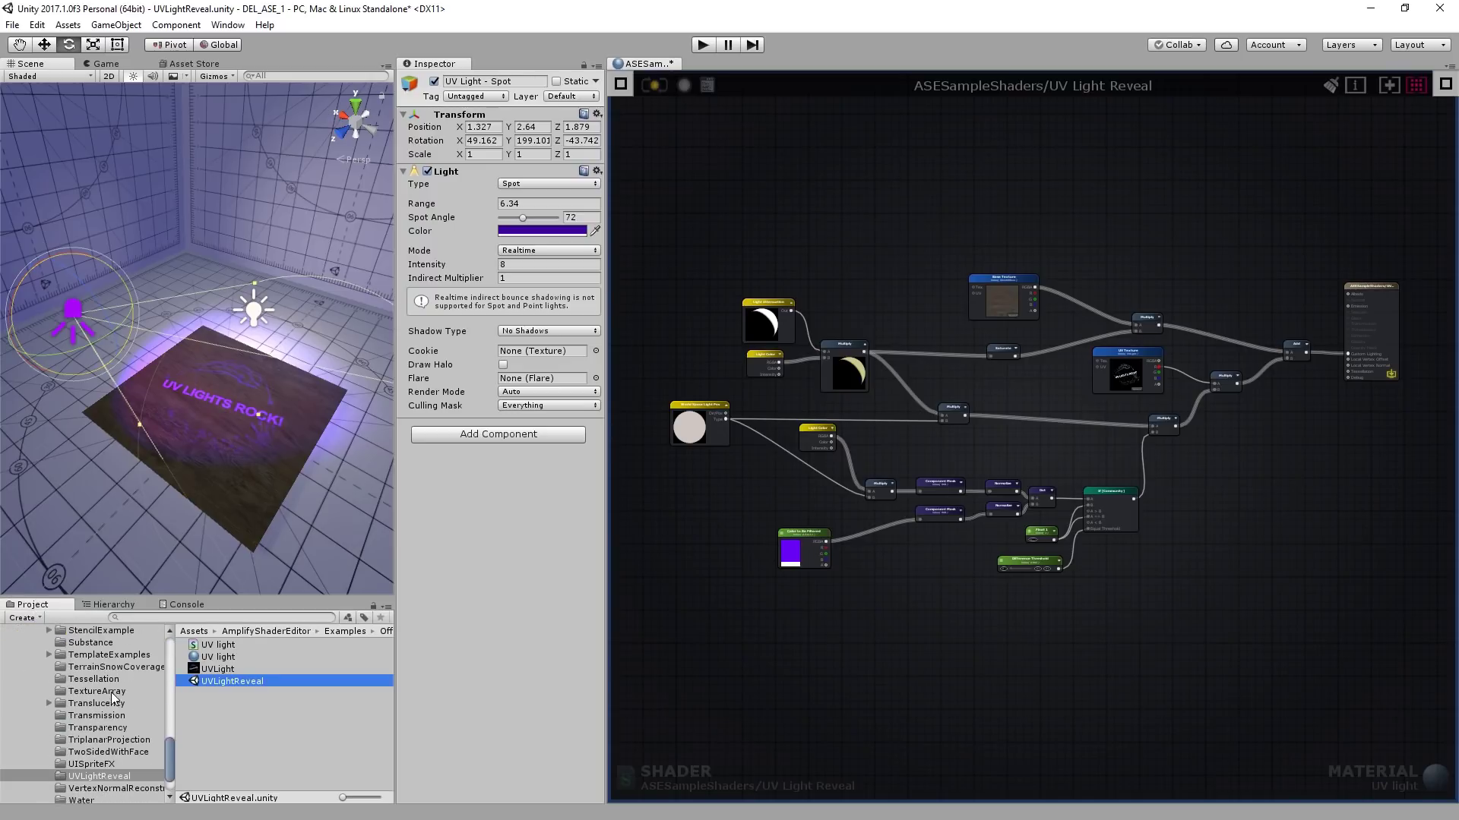
scroll(111, 691, down, 3)
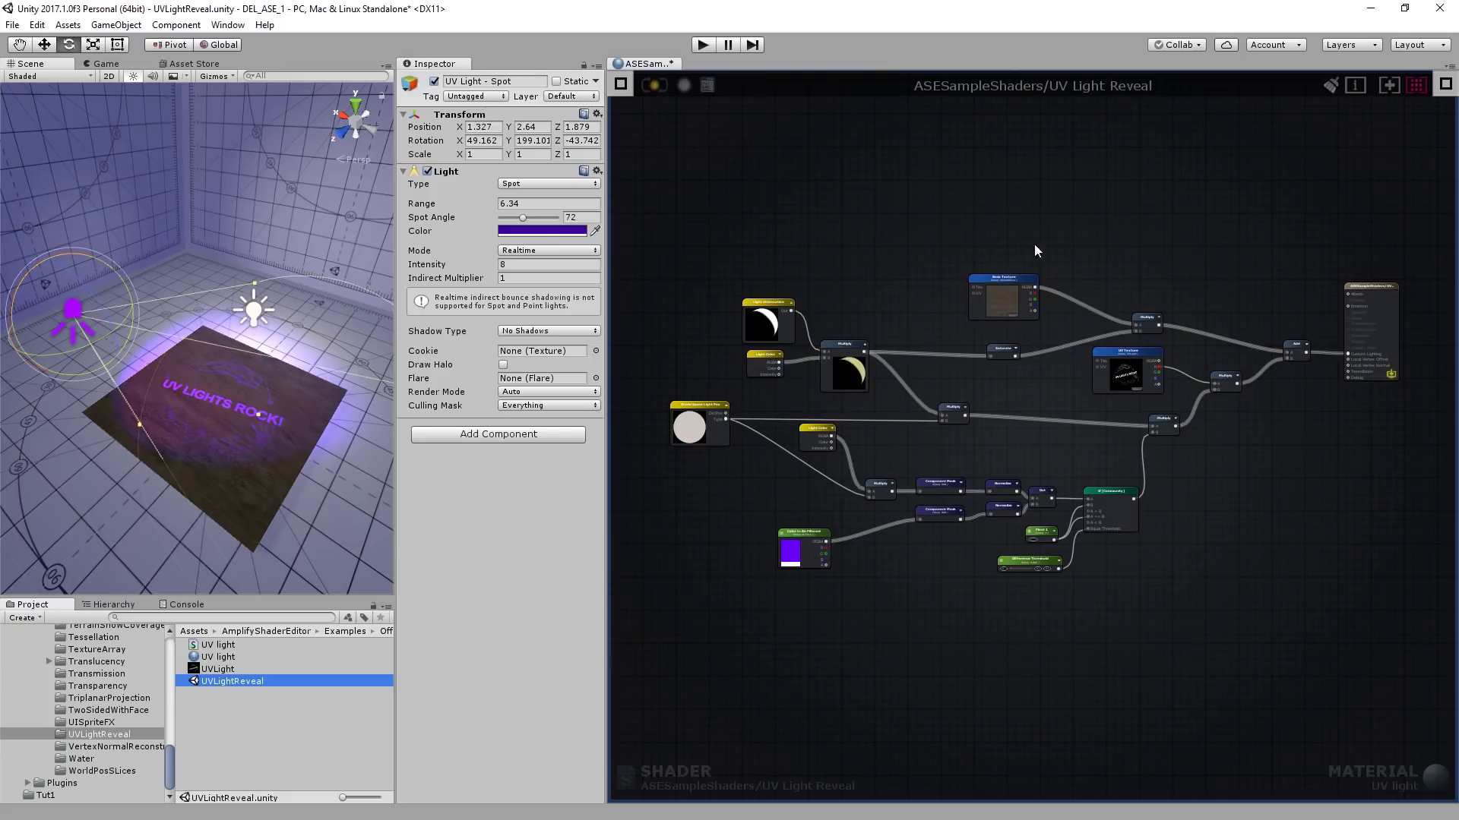
Check the light model in the sample UV Light Reveal shader's output node, keeping Custom Lighting.
click(1001, 392)
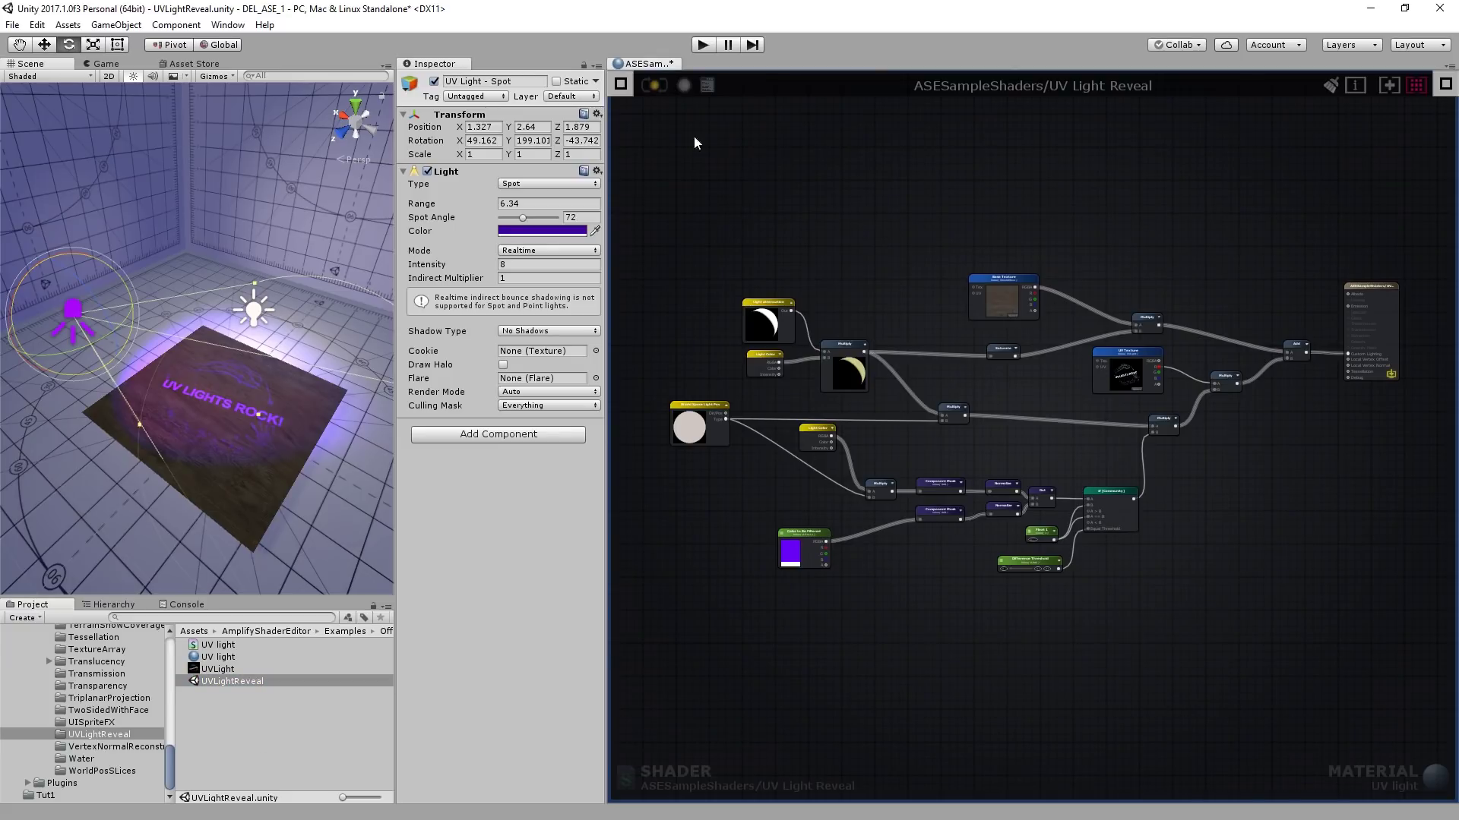
click(620, 83)
click(760, 148)
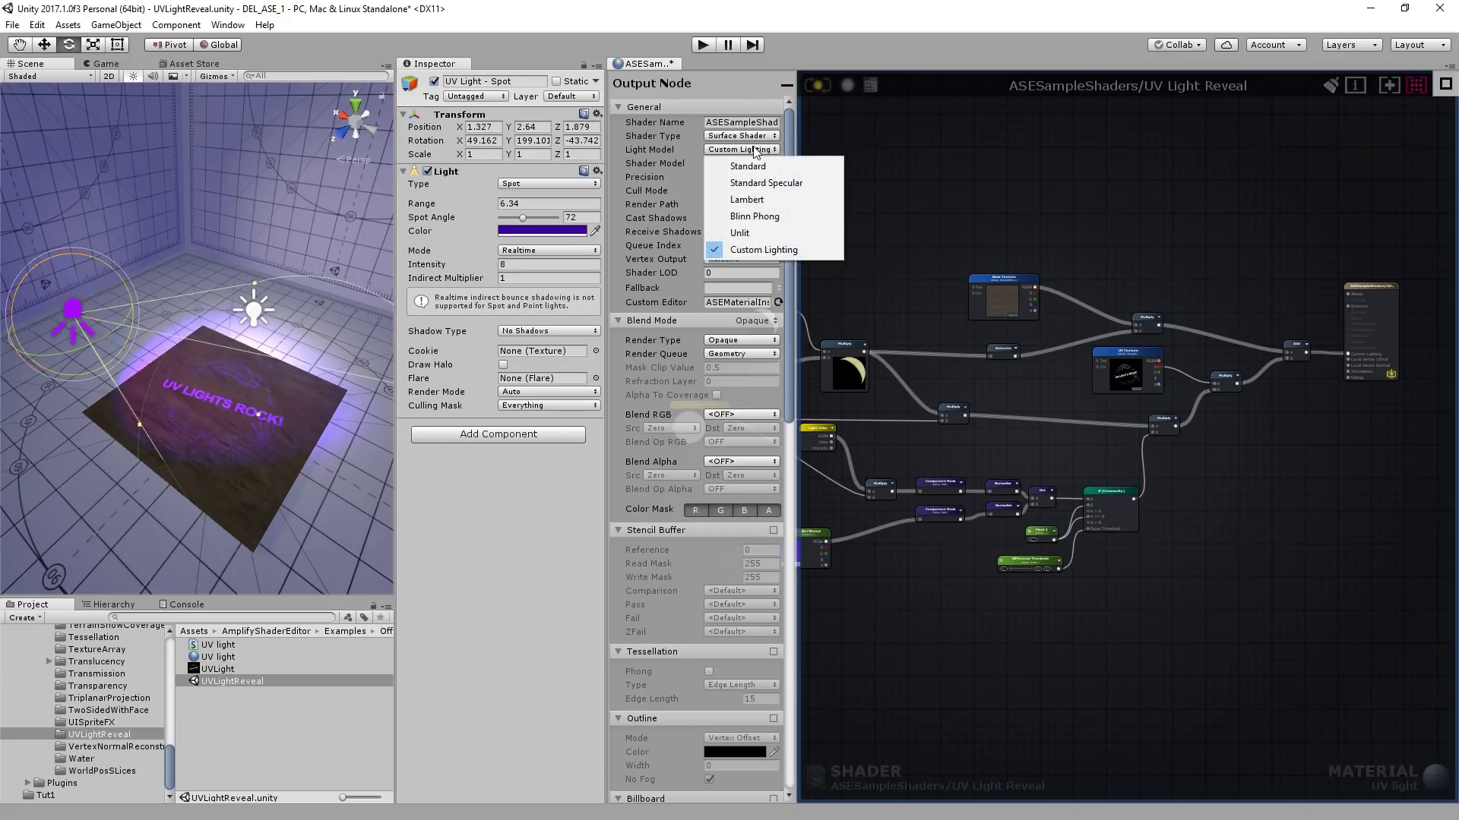
click(781, 253)
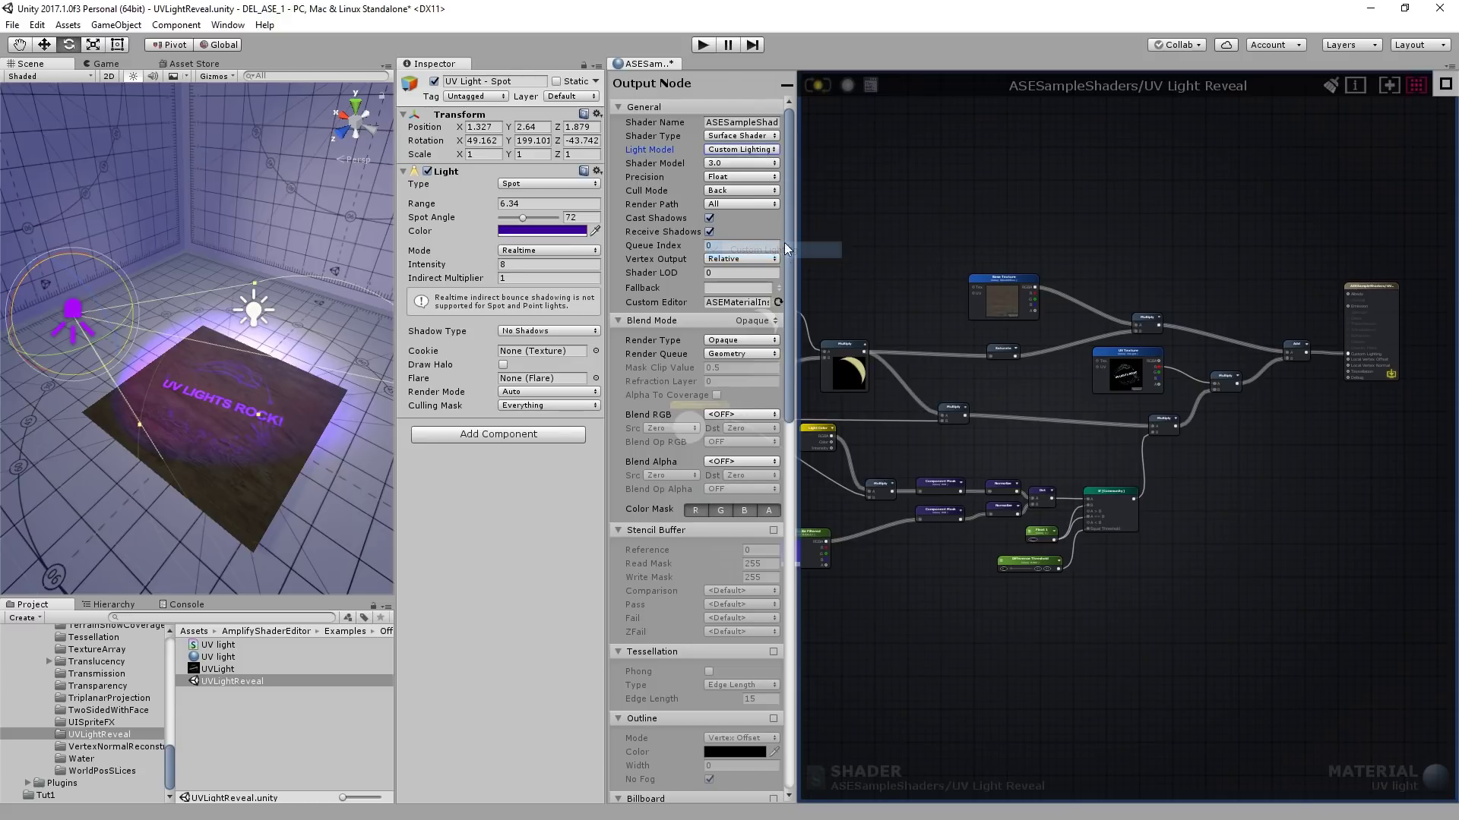
click(788, 87)
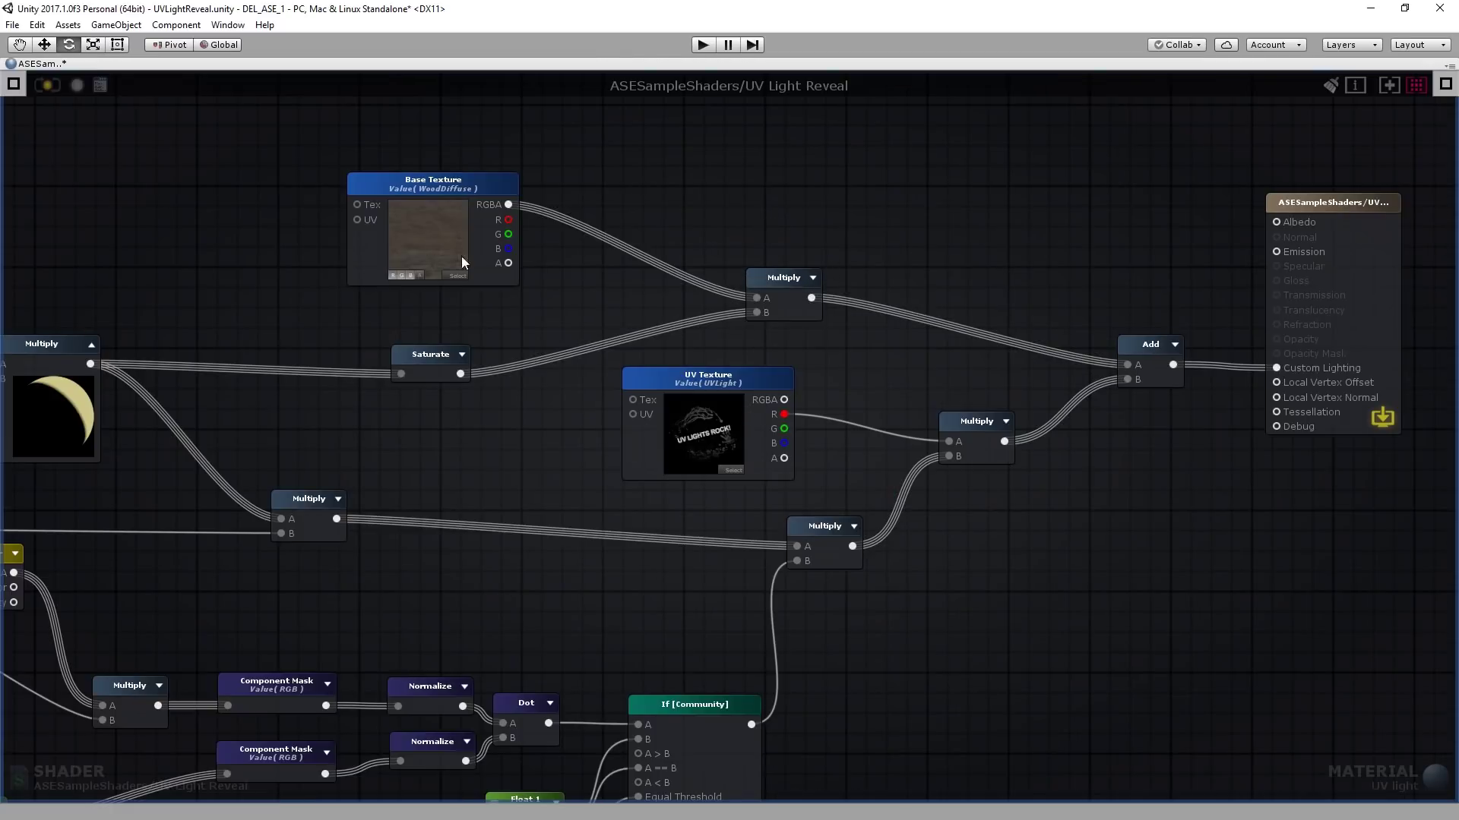
Examine the sample UV Light Reveal node graph, from the light and color filter nodes to the Custom Lighting output.
middle_drag(427, 612, 796, 387)
scroll(836, 375, down, 1)
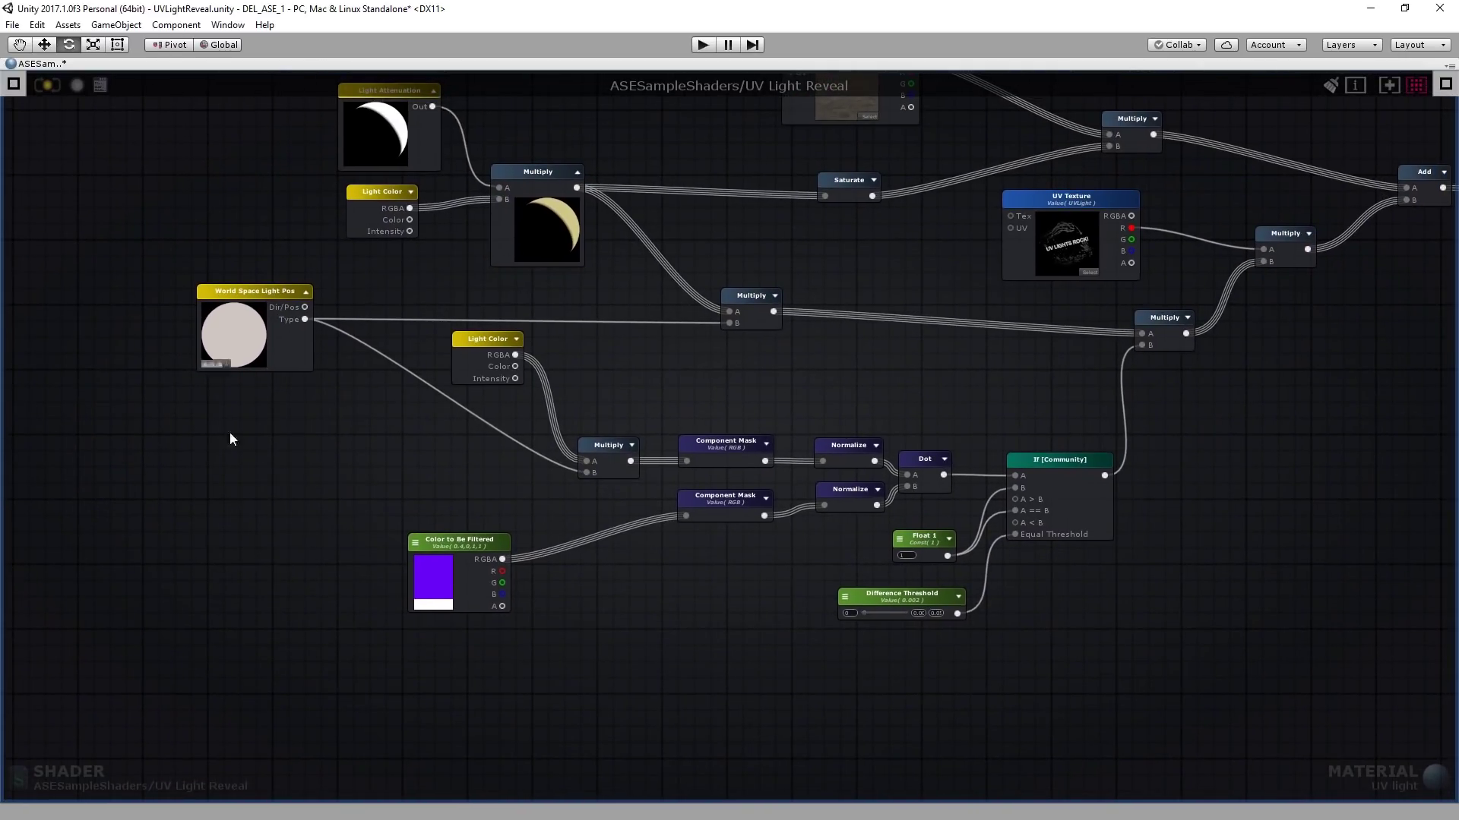
middle_drag(954, 373, 798, 373)
middle_drag(594, 395, 674, 406)
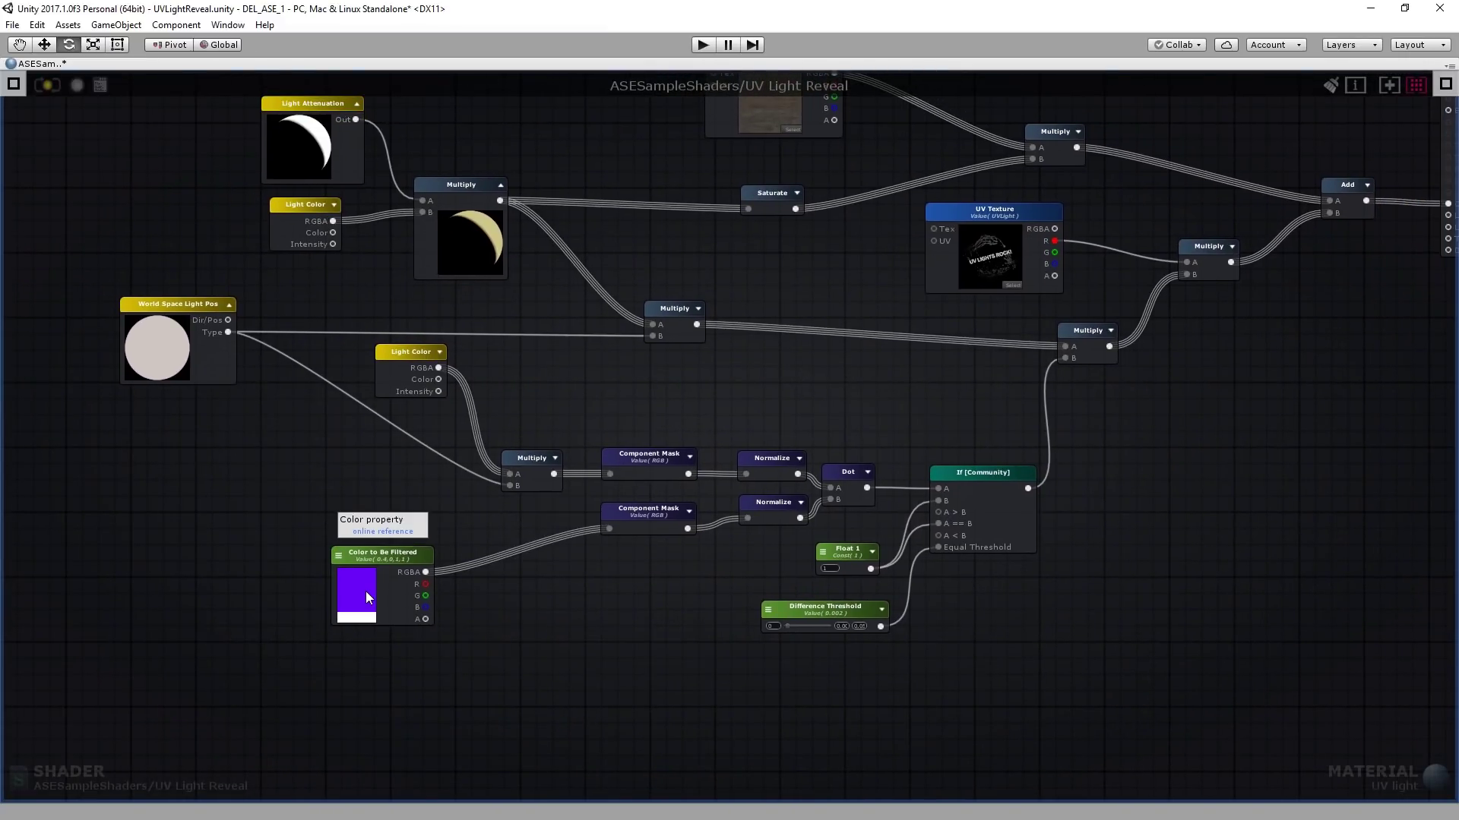
middle_drag(558, 279, 506, 401)
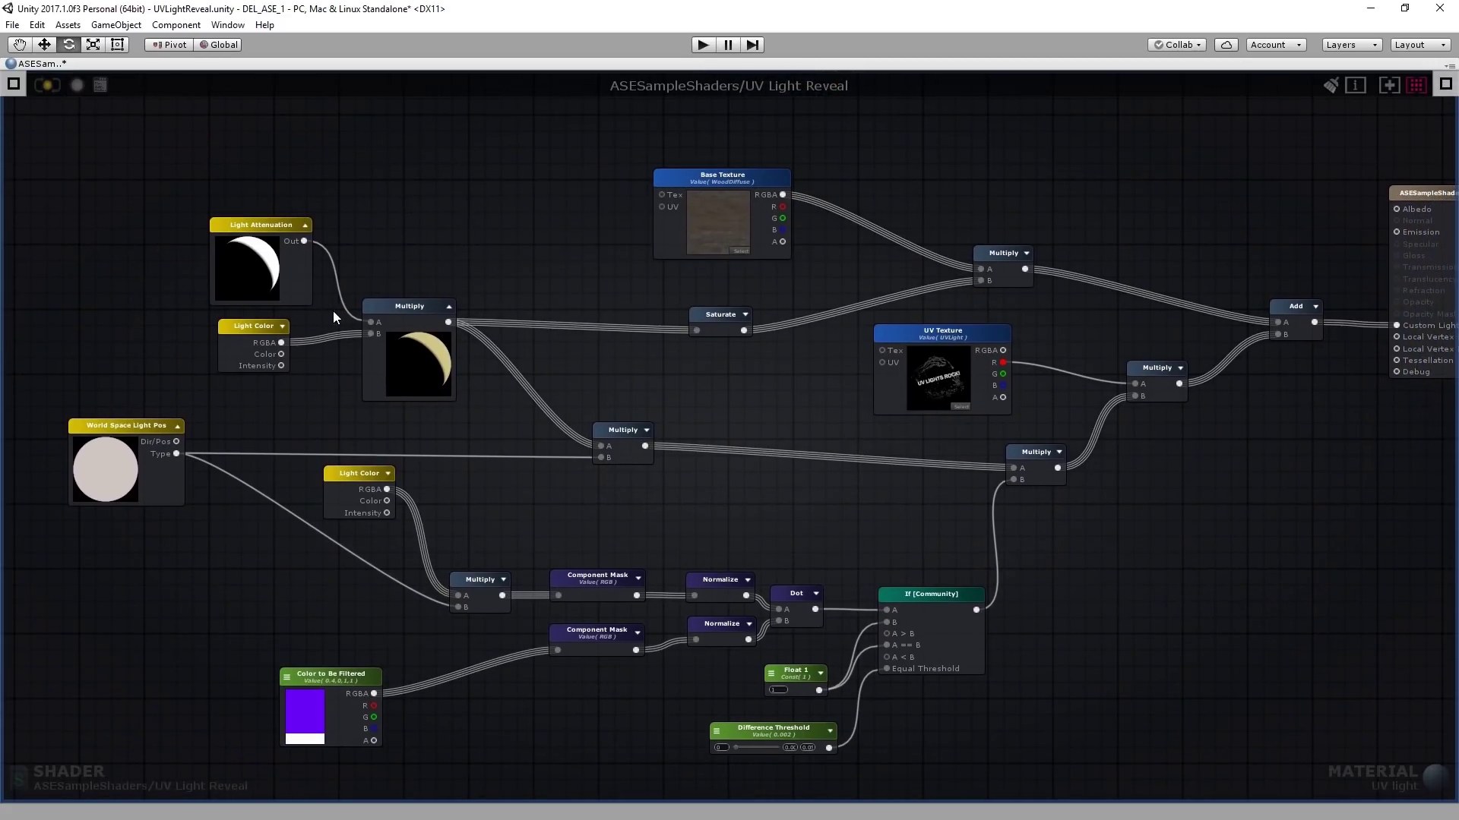
middle_drag(584, 526, 715, 301)
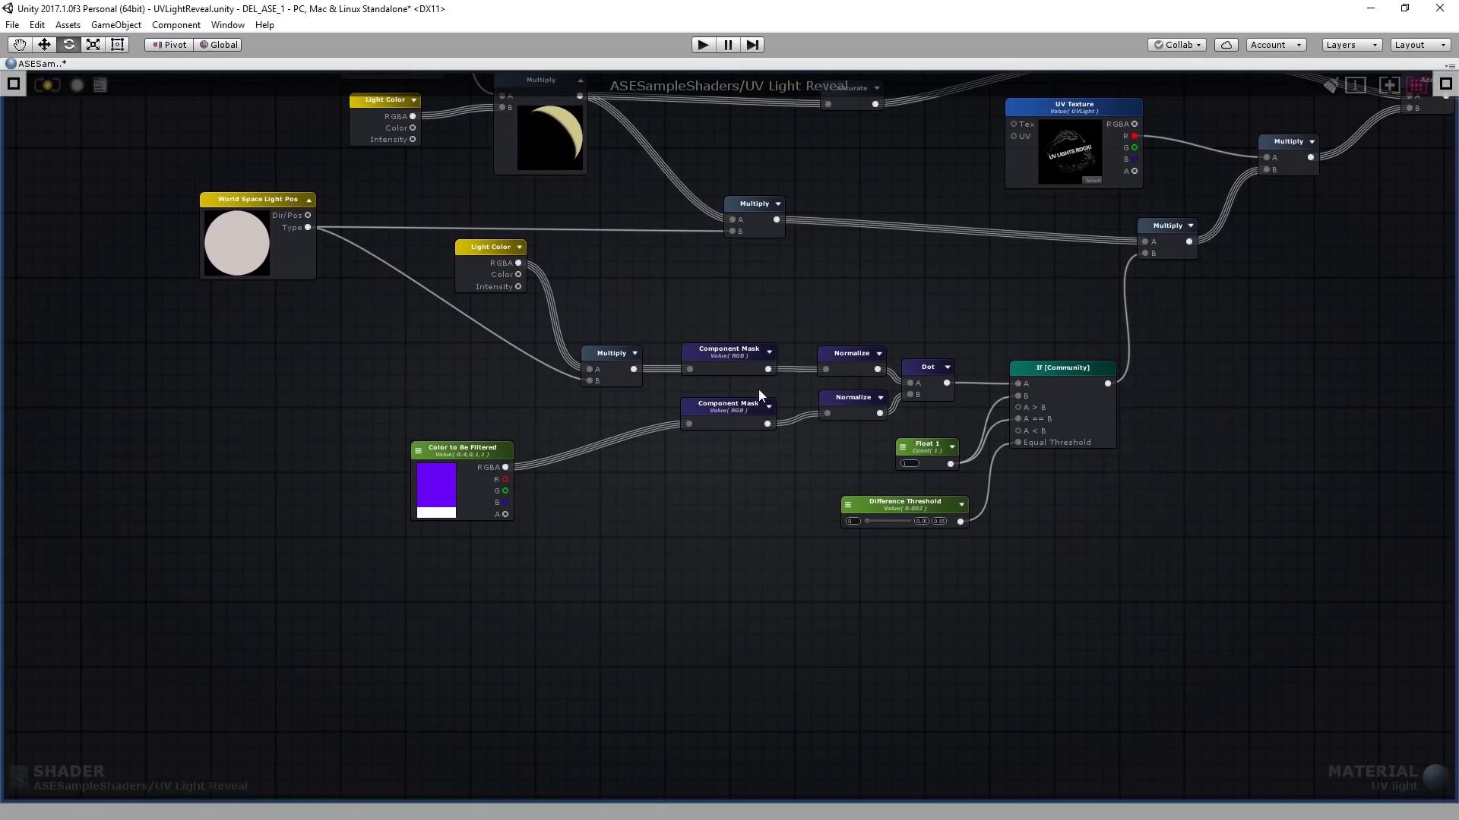
middle_drag(608, 268, 557, 298)
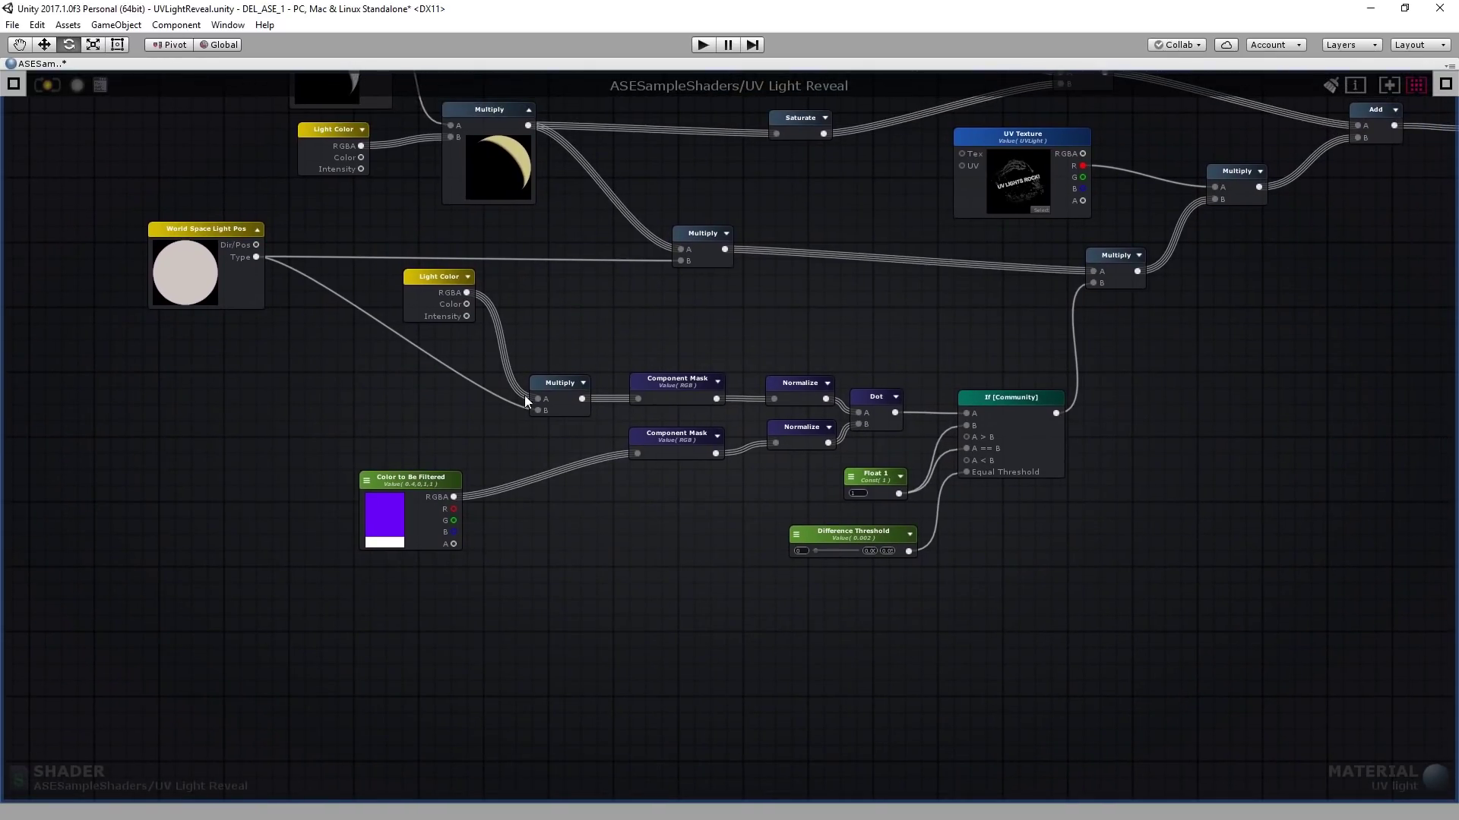
middle_drag(632, 479, 542, 475)
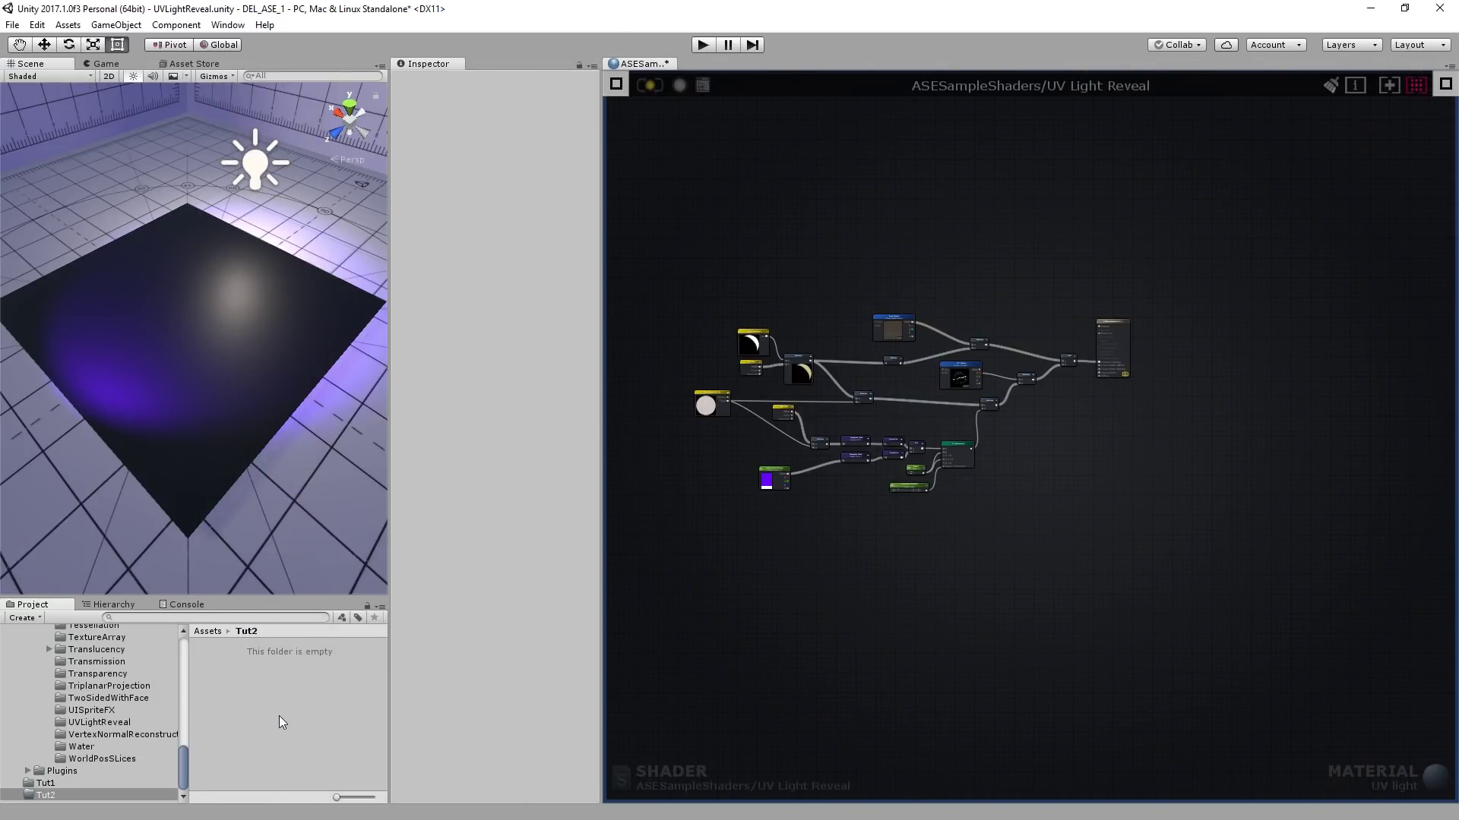
Create an Amplify surface shader in the Tut2 folder and name its file MyShader.
right_click(275, 701)
mouse_move(417, 424)
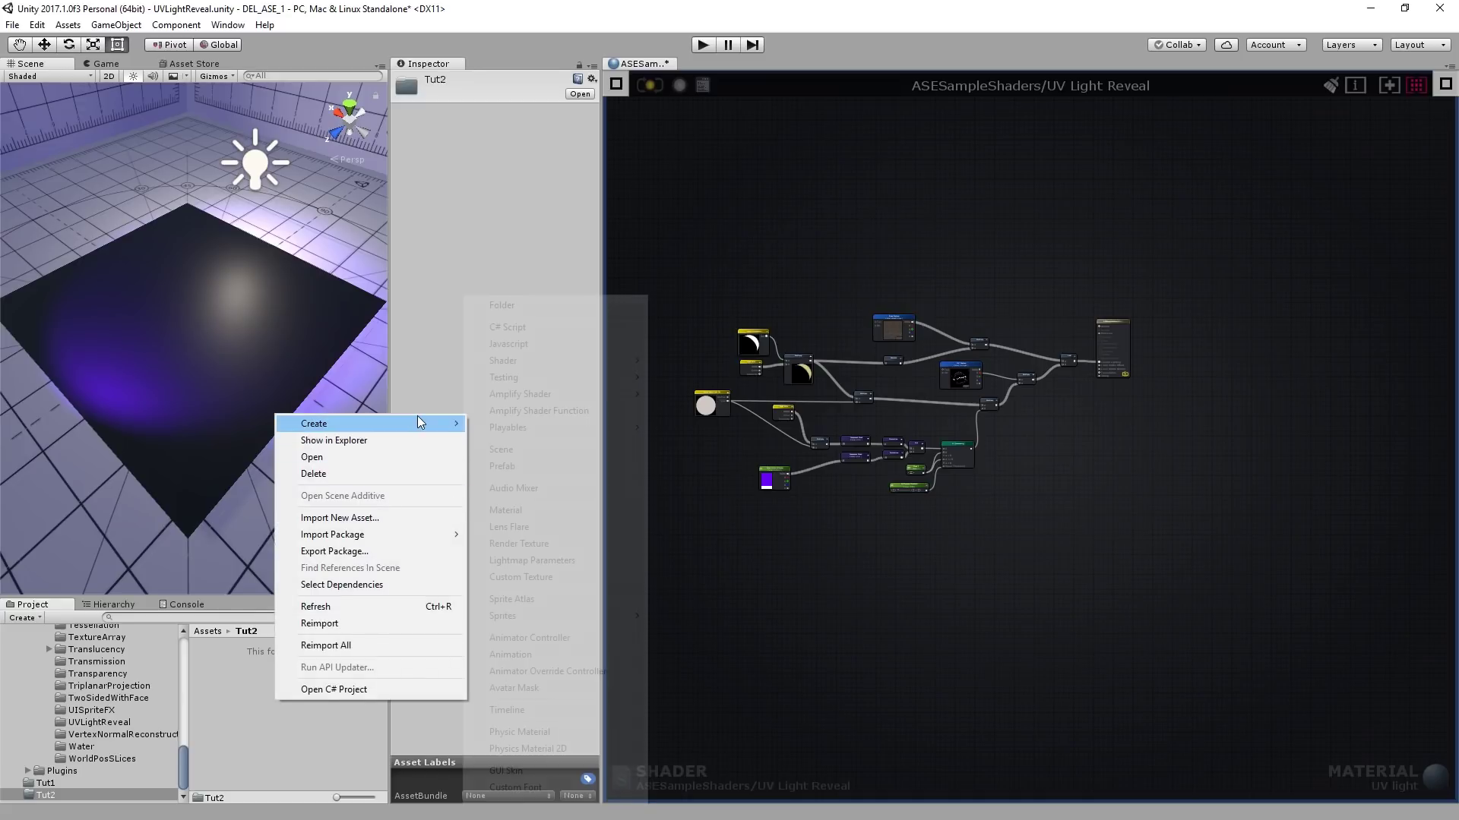
mouse_move(562, 393)
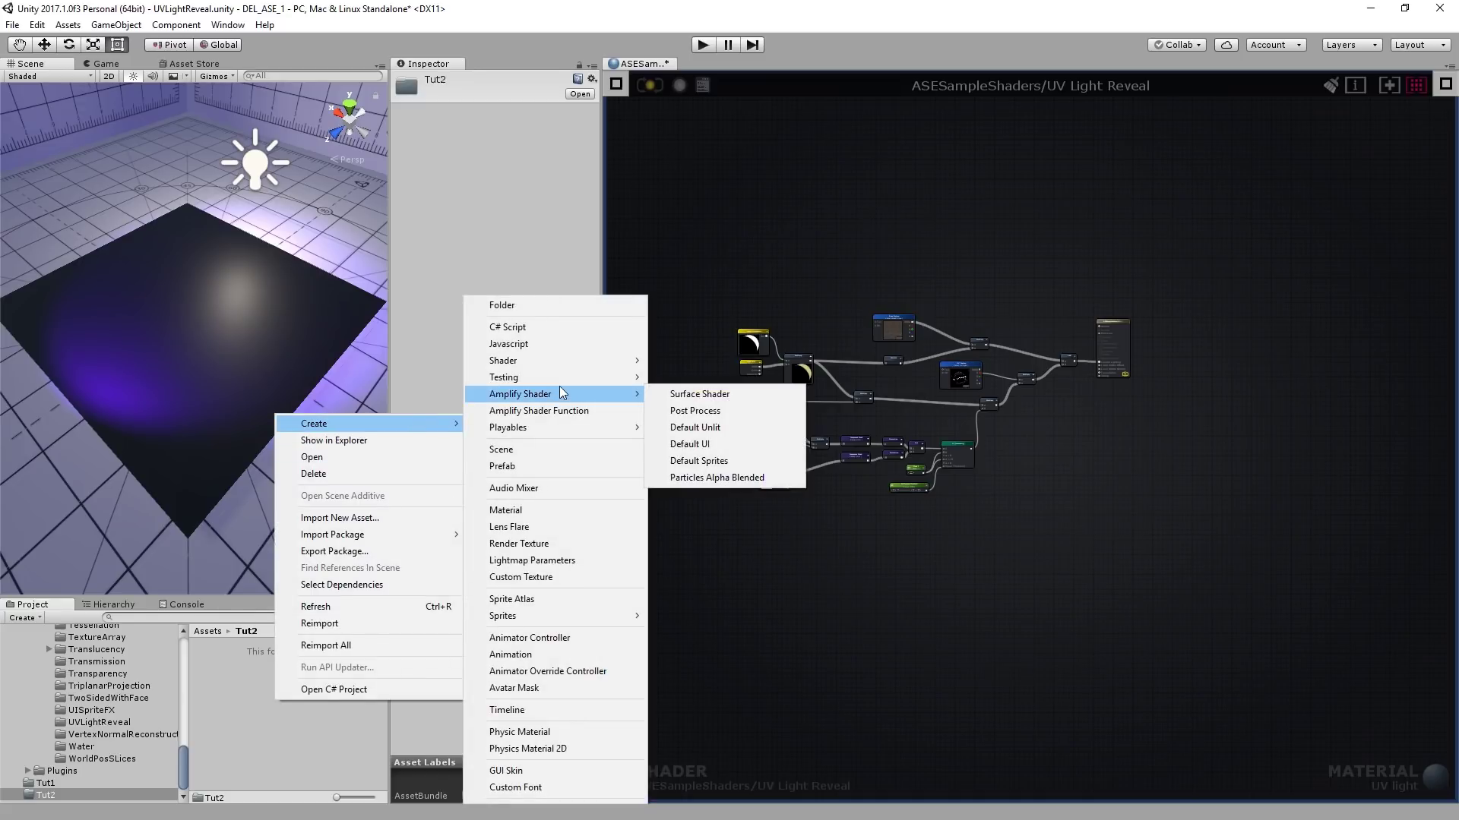
click(781, 395)
click(243, 646)
key(F2)
text(MyShader)
key(Return)
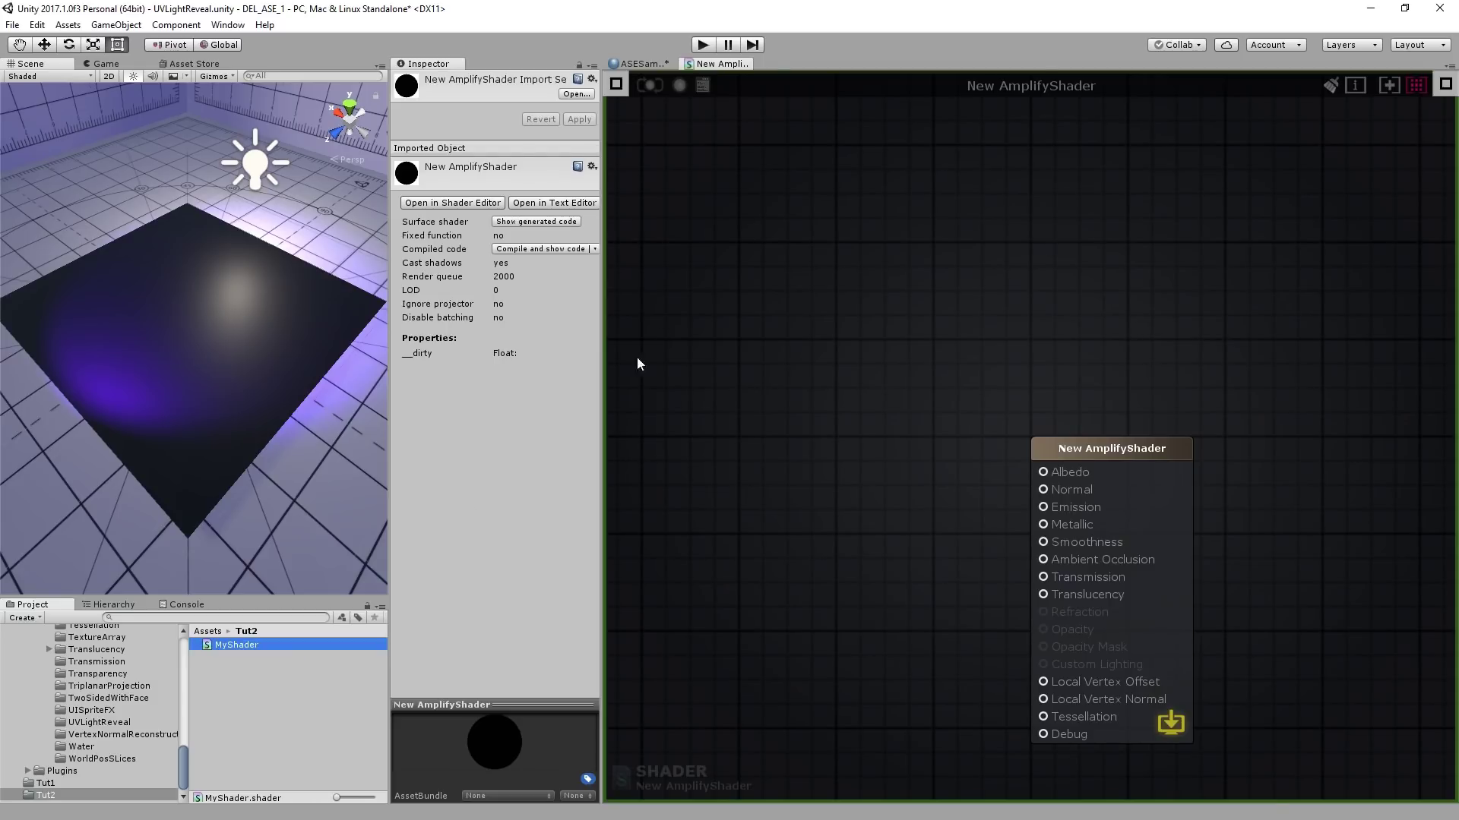
Set the new shader's name to Light Reveal in the output node properties.
click(617, 84)
click(752, 122)
text(Light Reveal)
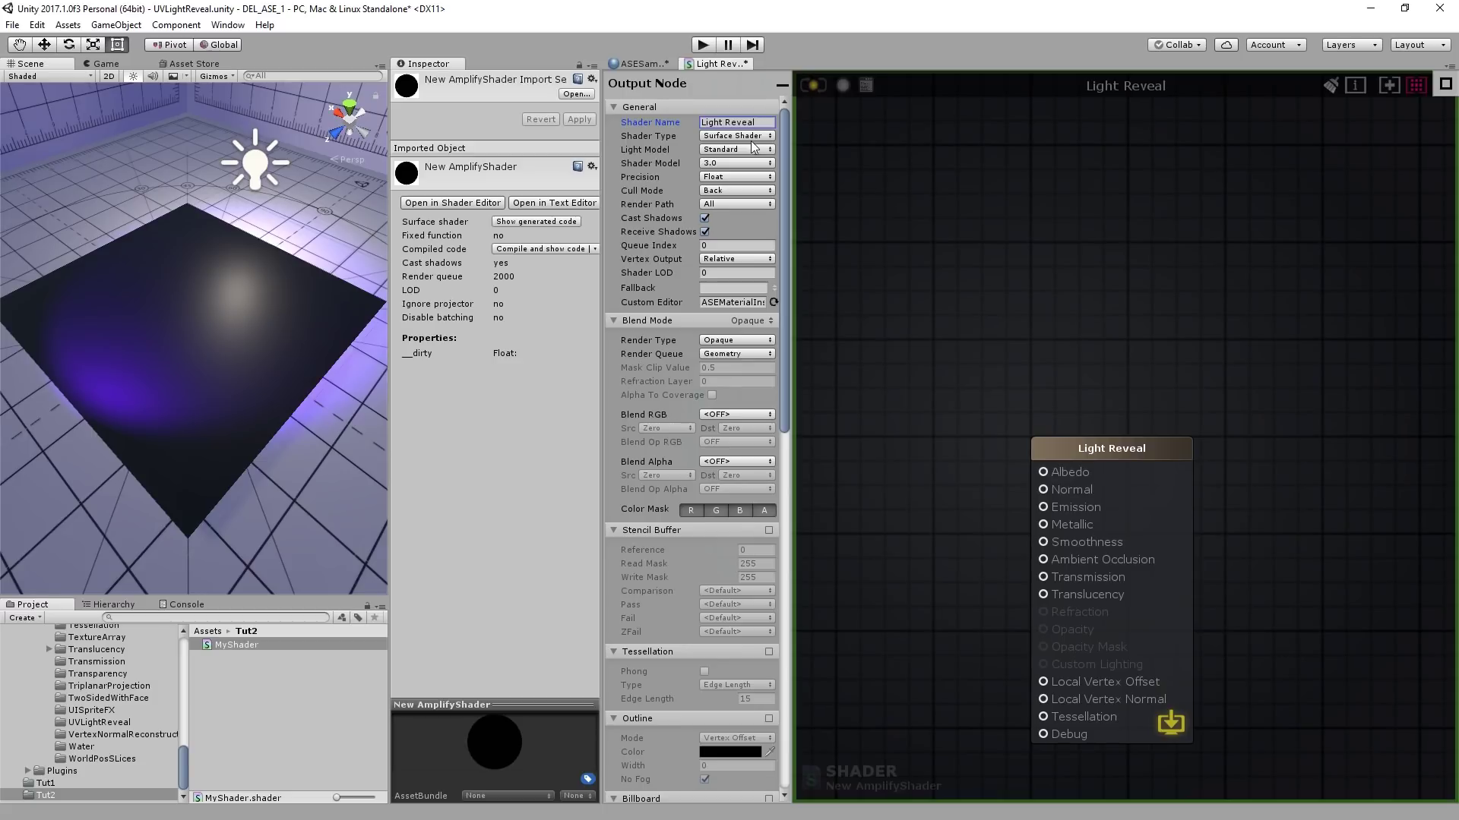
Set the shader's light model to Custom Lighting and save the updated shader.
click(755, 149)
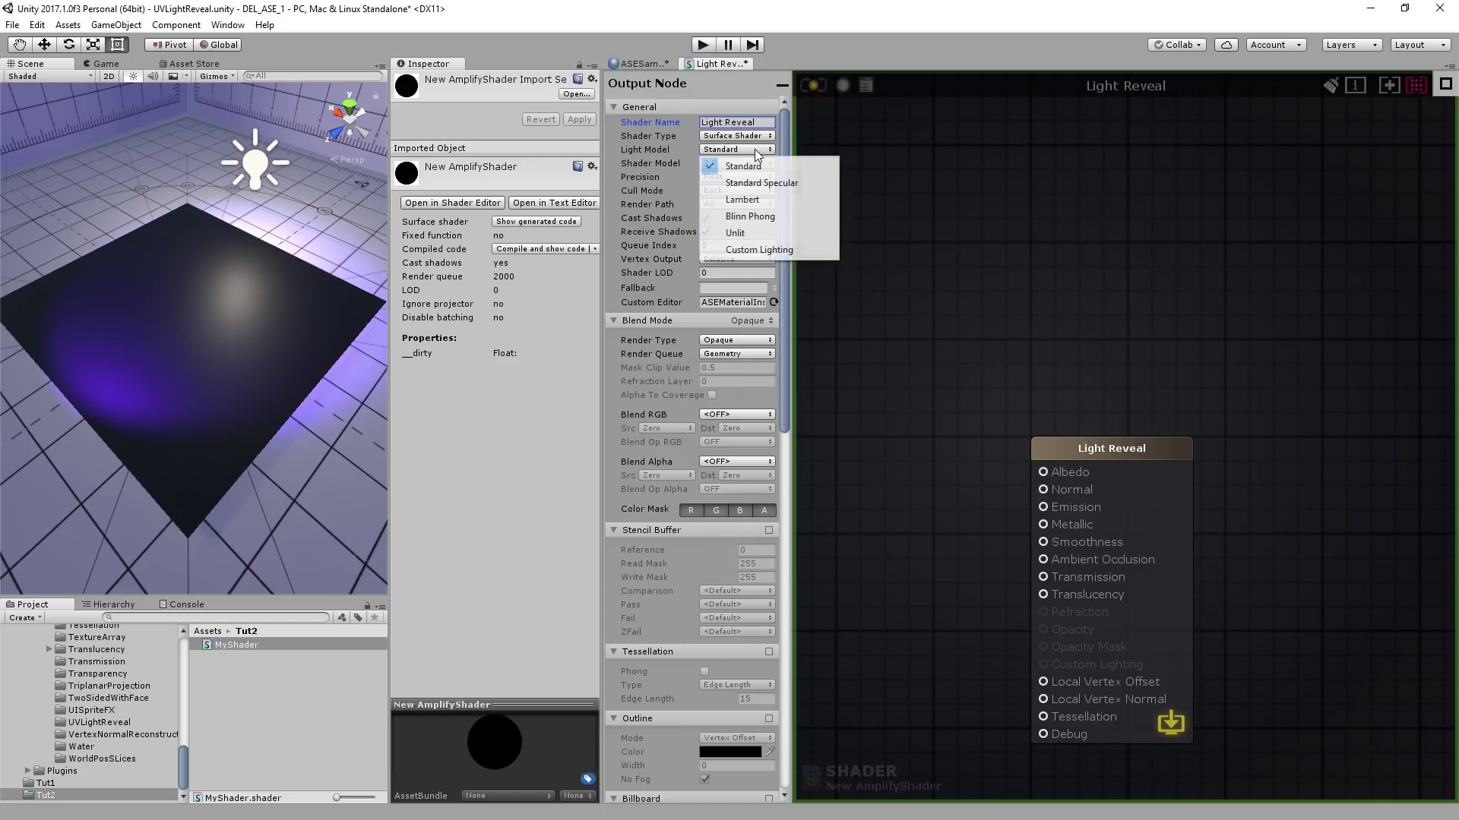
click(802, 253)
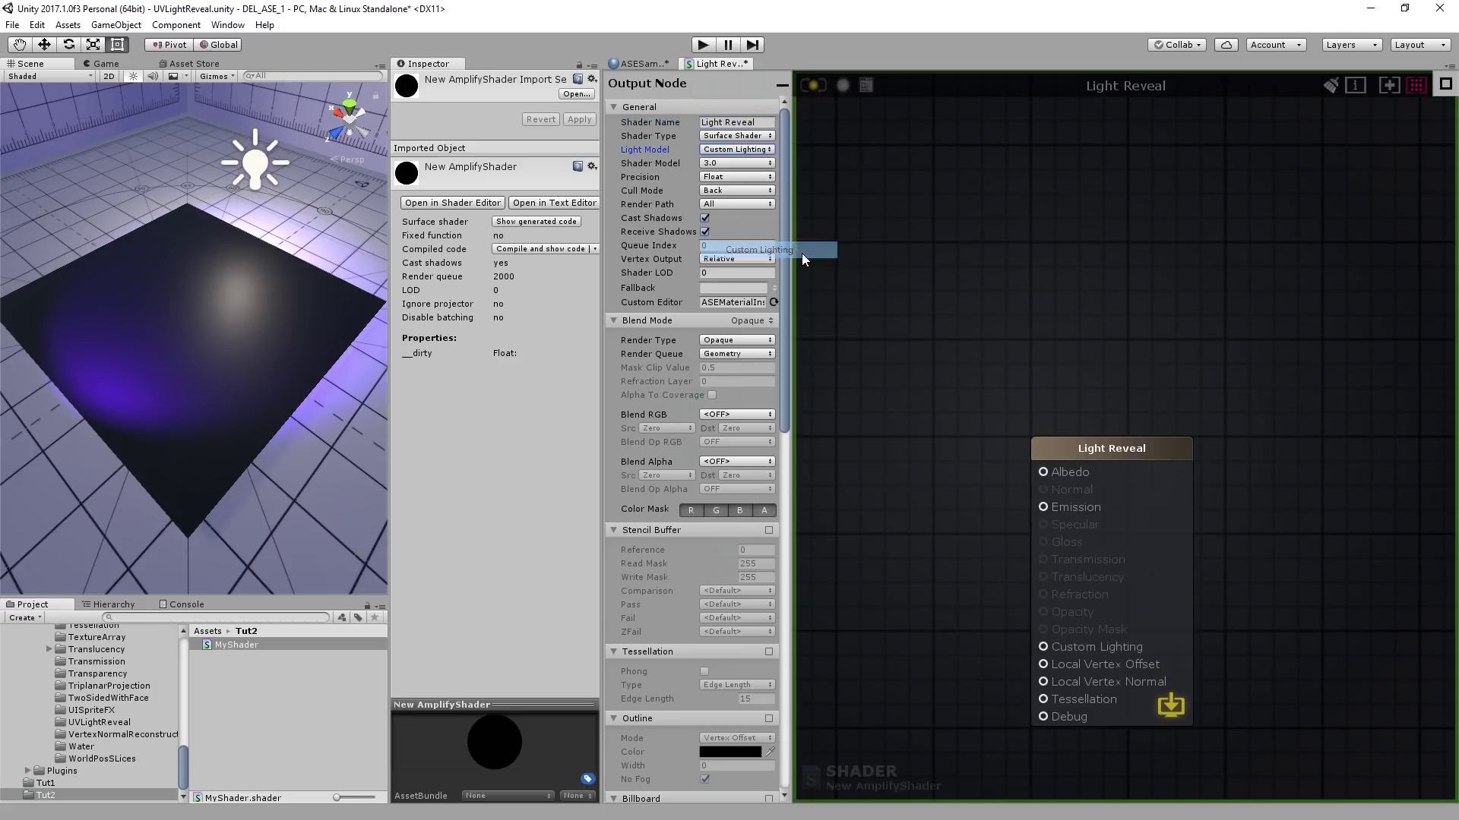
click(769, 149)
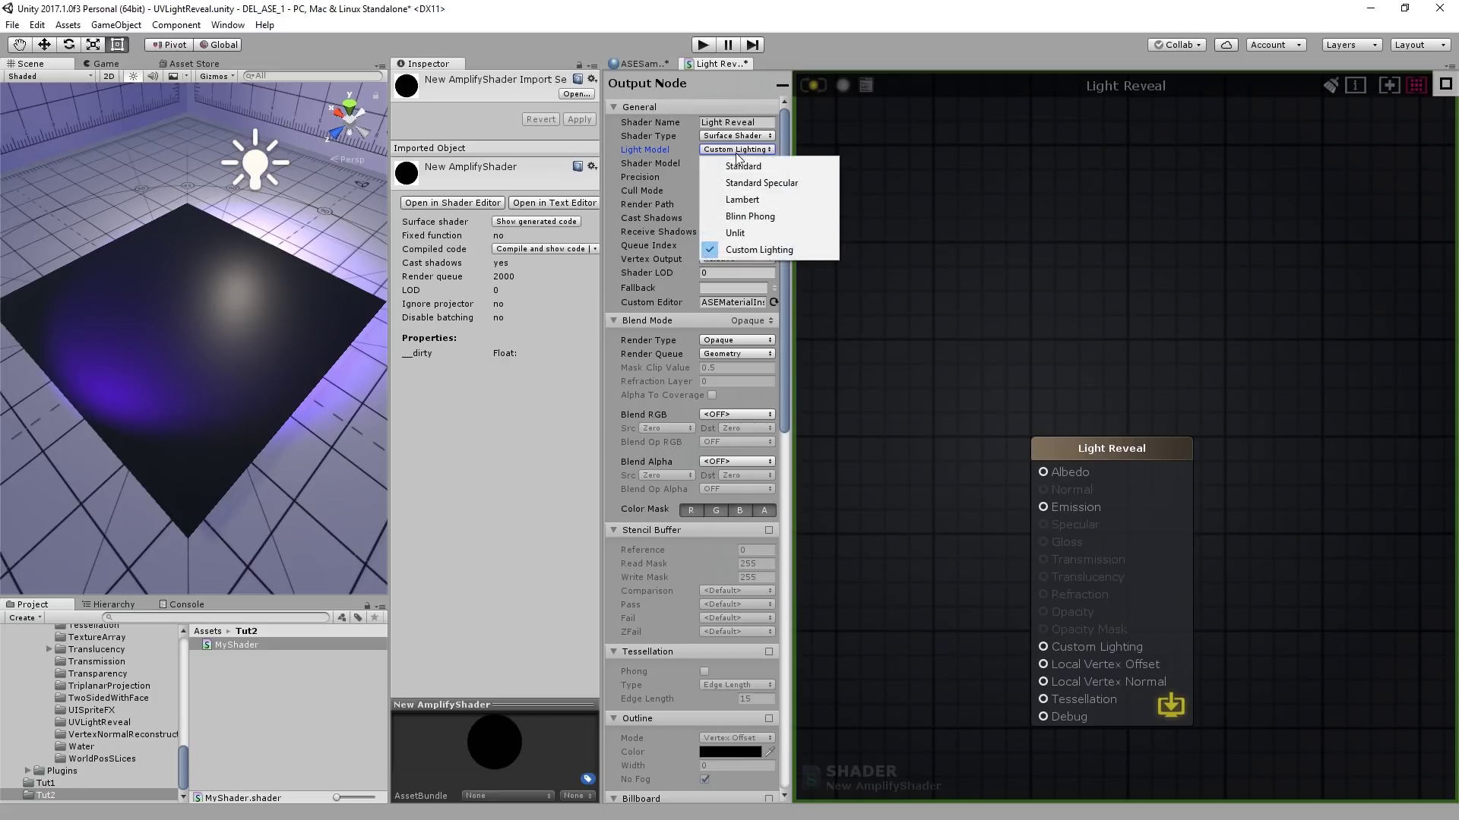
click(790, 248)
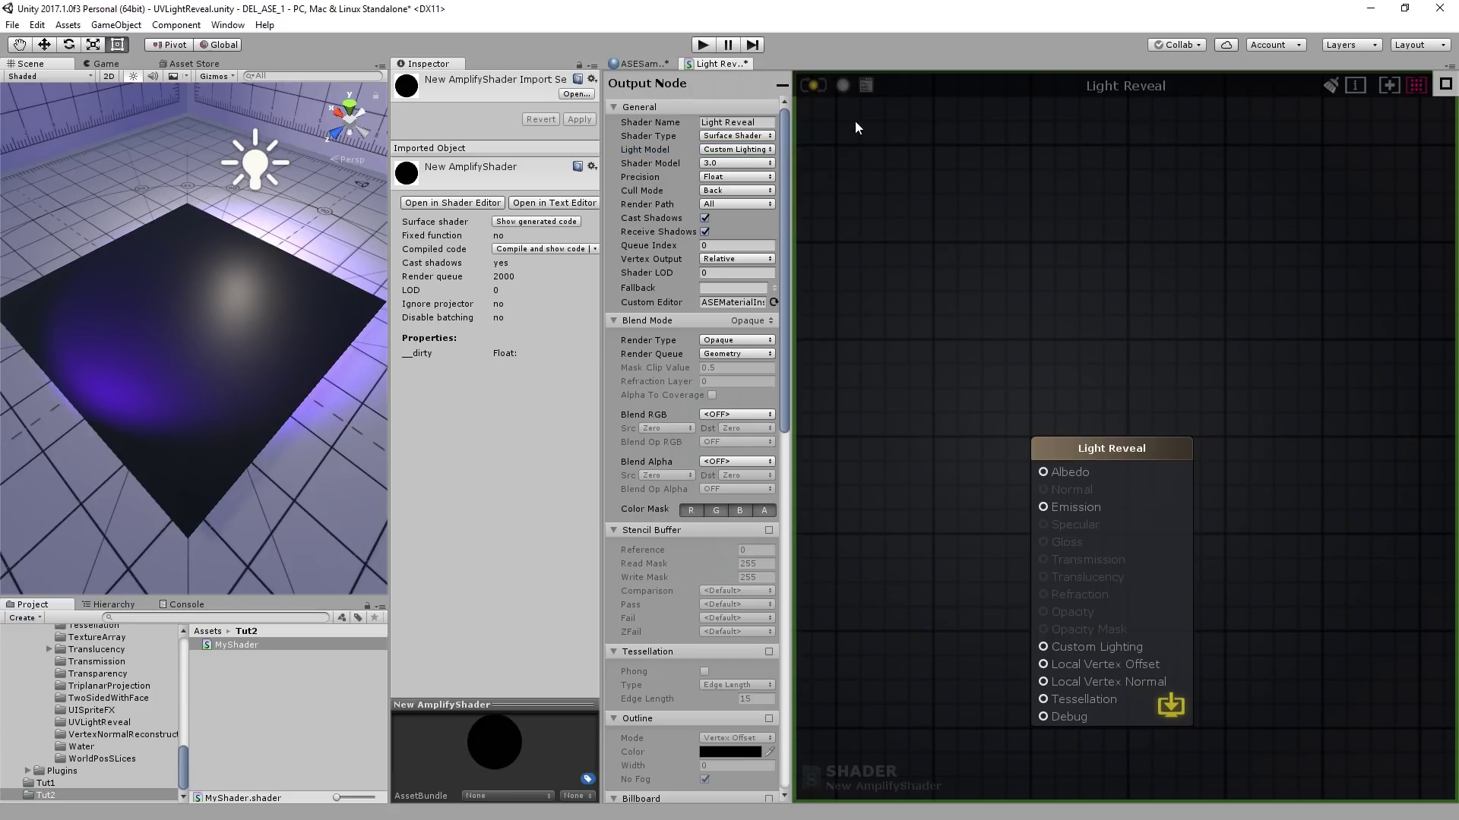
click(814, 86)
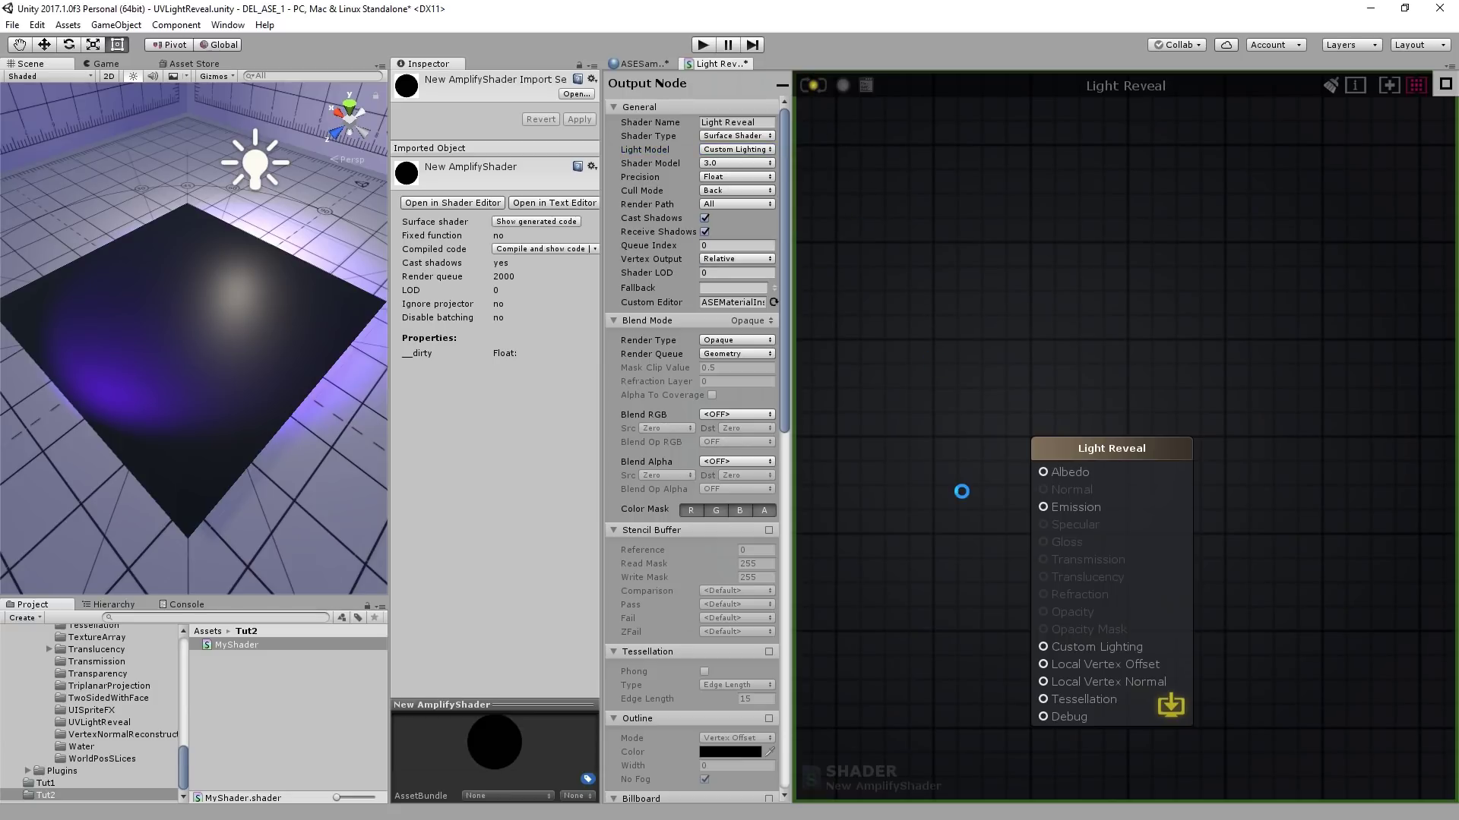
Create a material from the MyShader shader in the Tut2 folder and apply it to the plane in the scene.
right_click(288, 645)
mouse_move(422, 368)
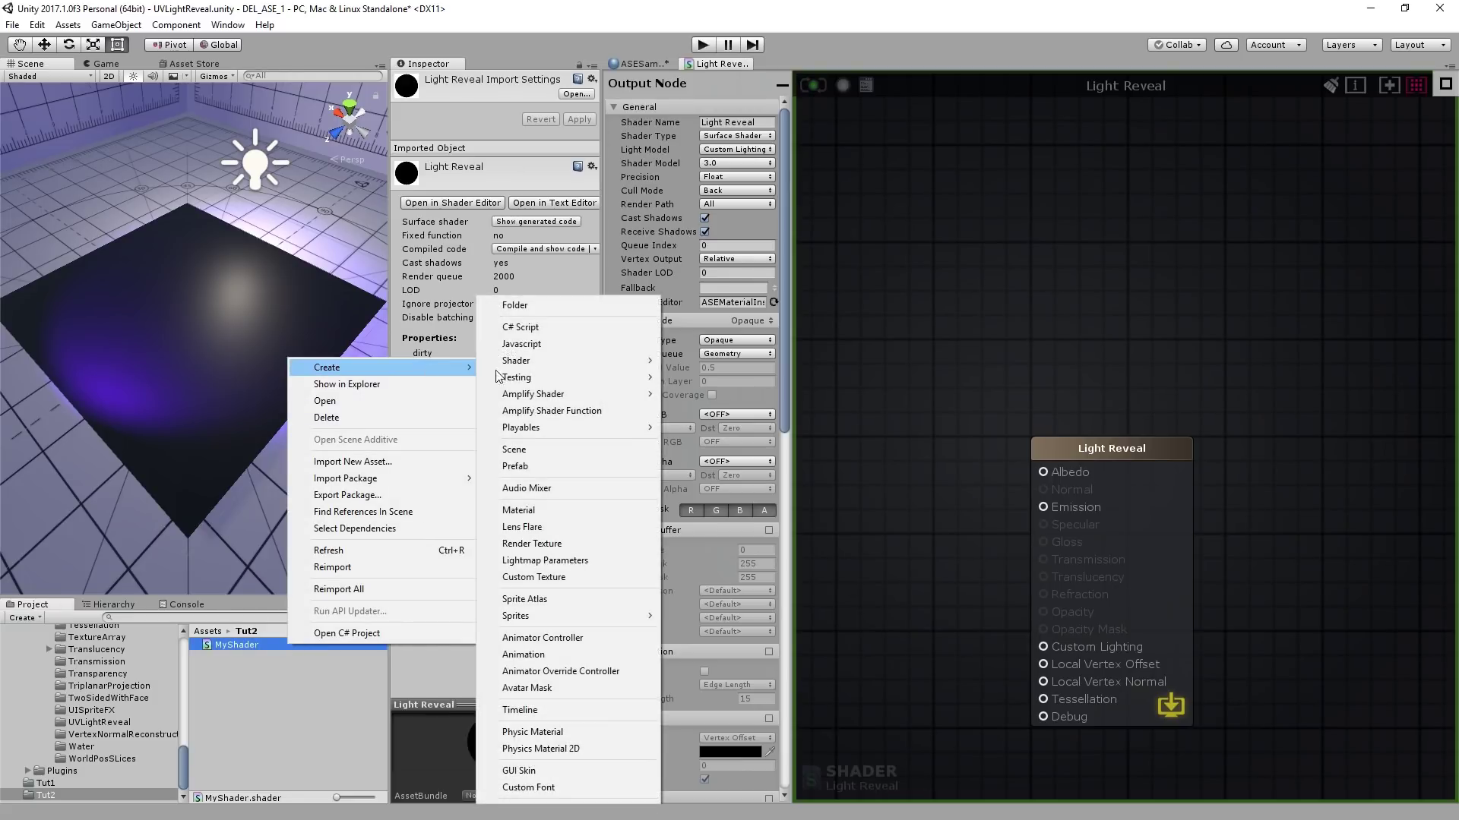
click(597, 517)
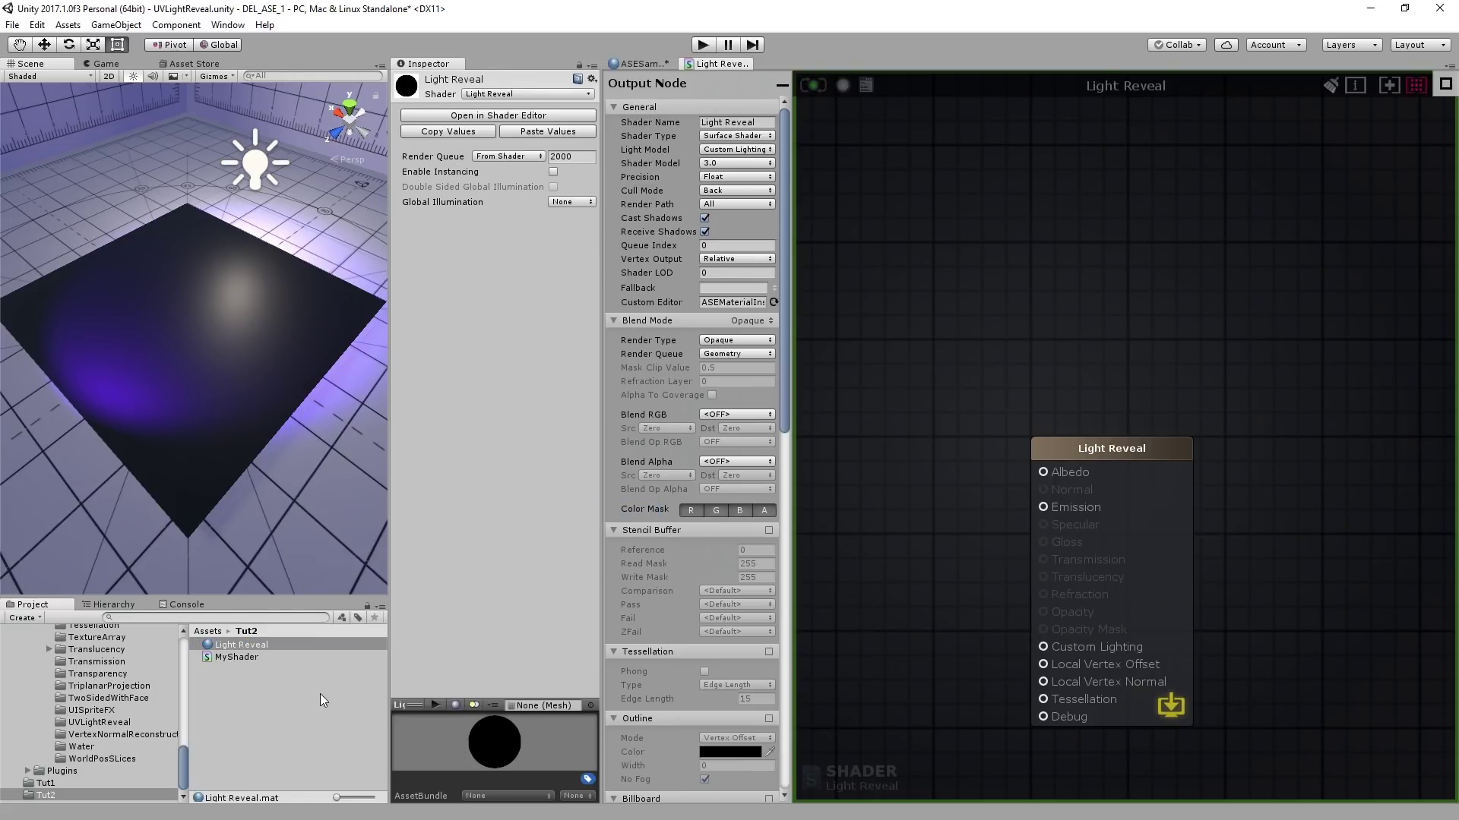
drag(285, 643, 225, 457)
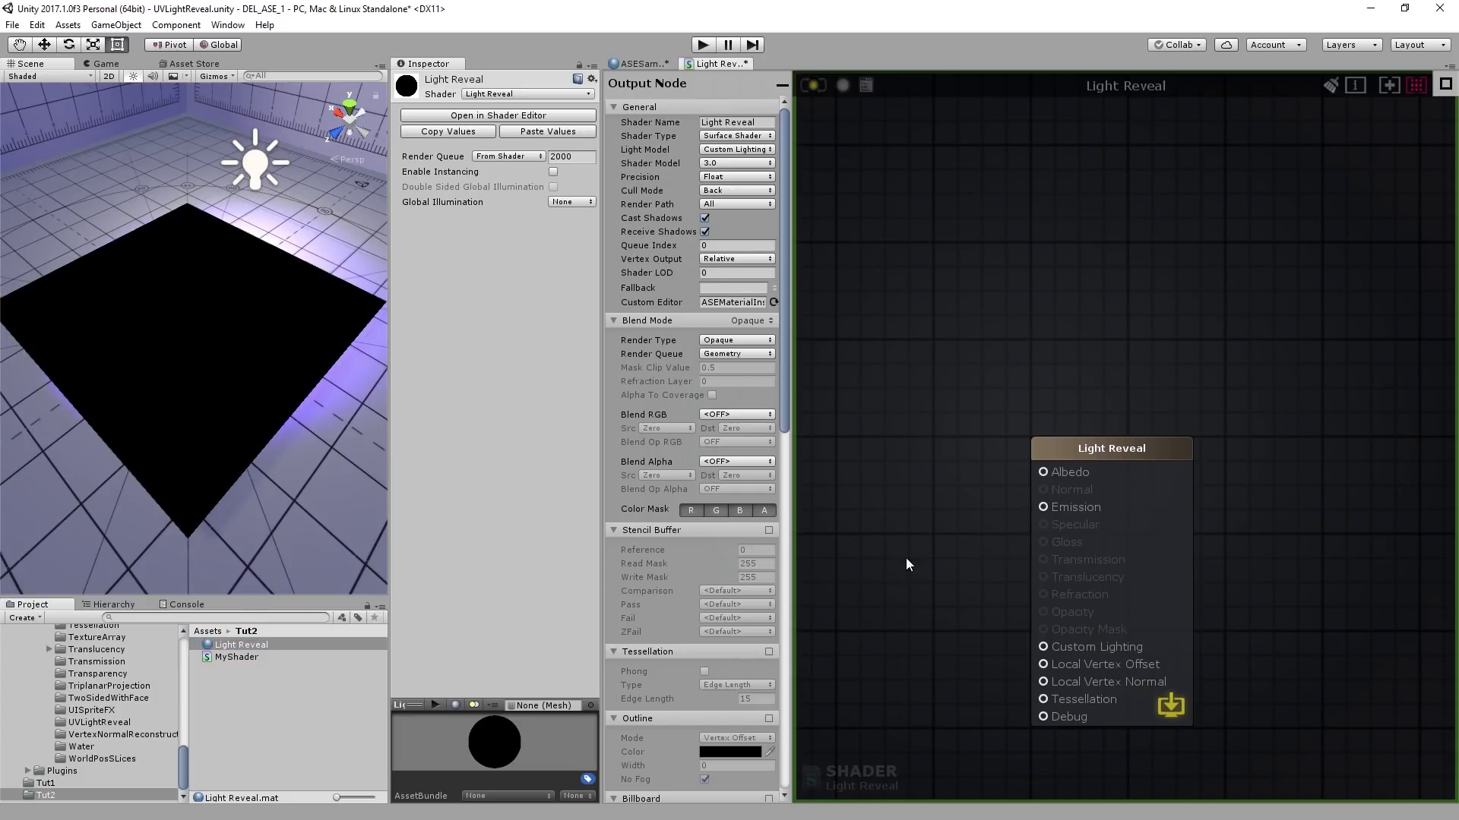
Add a Texture Sample node to the graph, named Base Texture, with WoodDiffuse as its texture.
right_drag(946, 532, 1178, 336)
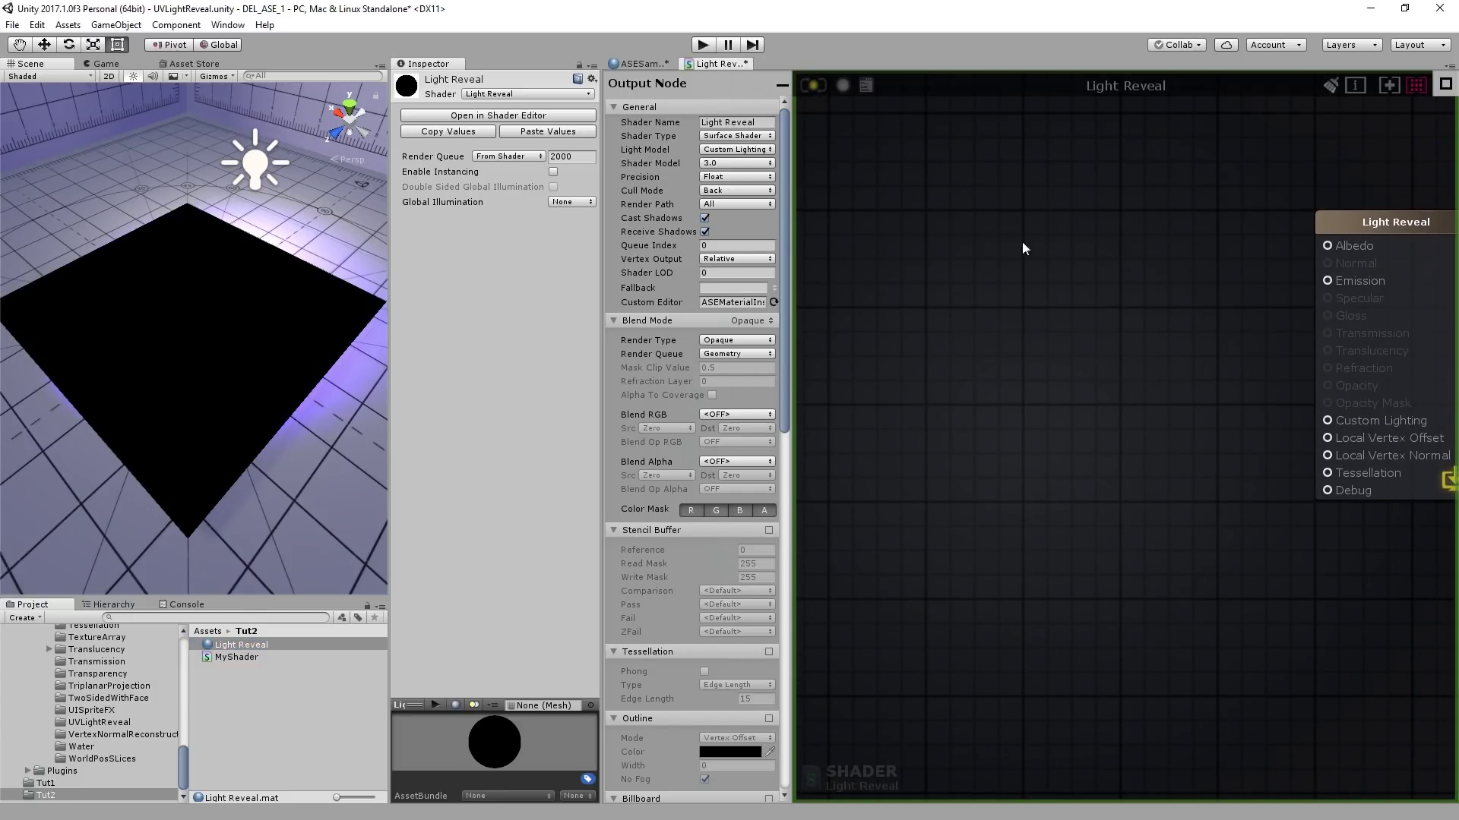
click(920, 186)
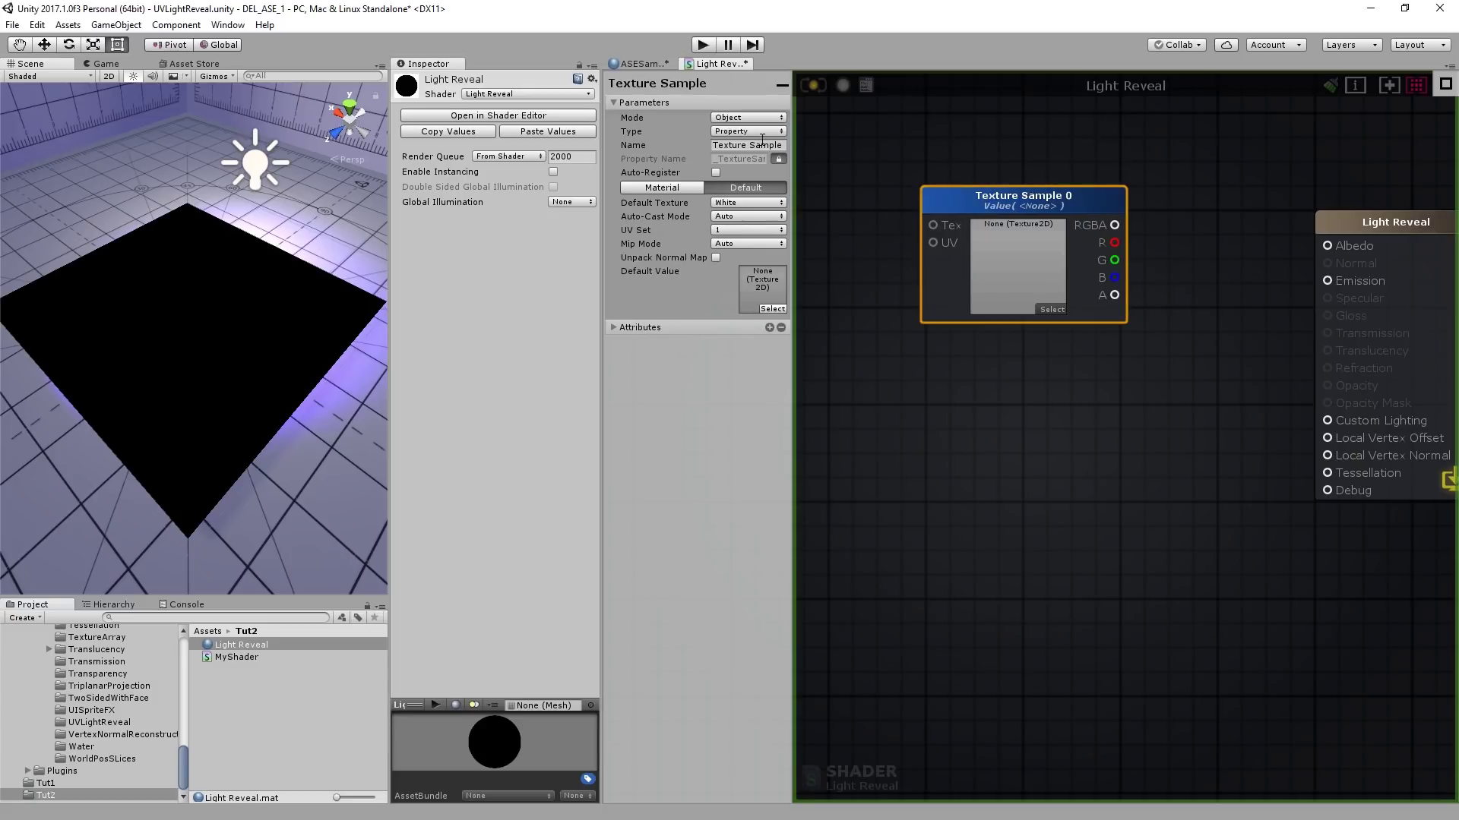
click(762, 144)
text(Base Texture)
click(1052, 309)
text(woo)
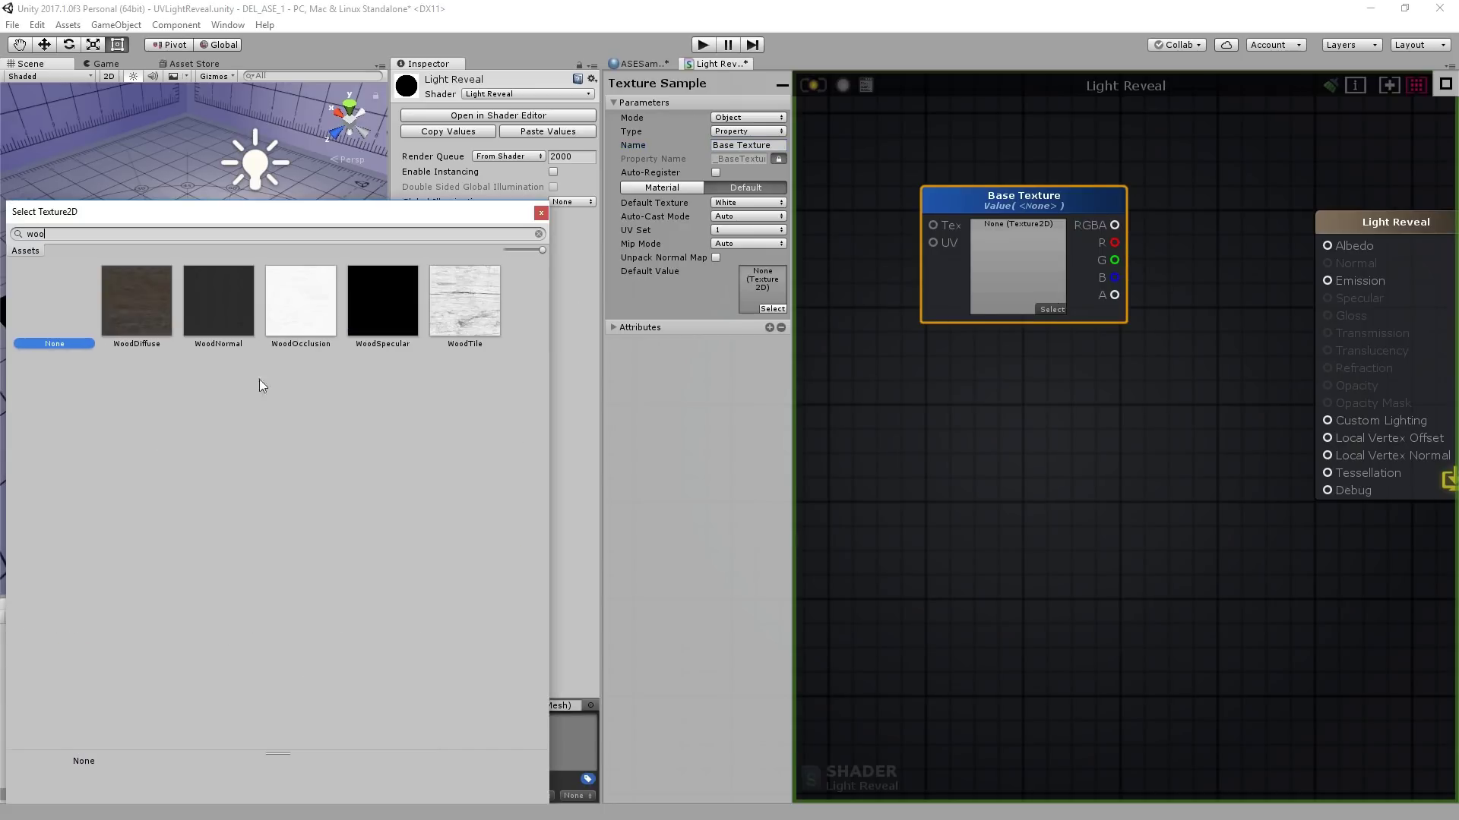
double_click(139, 308)
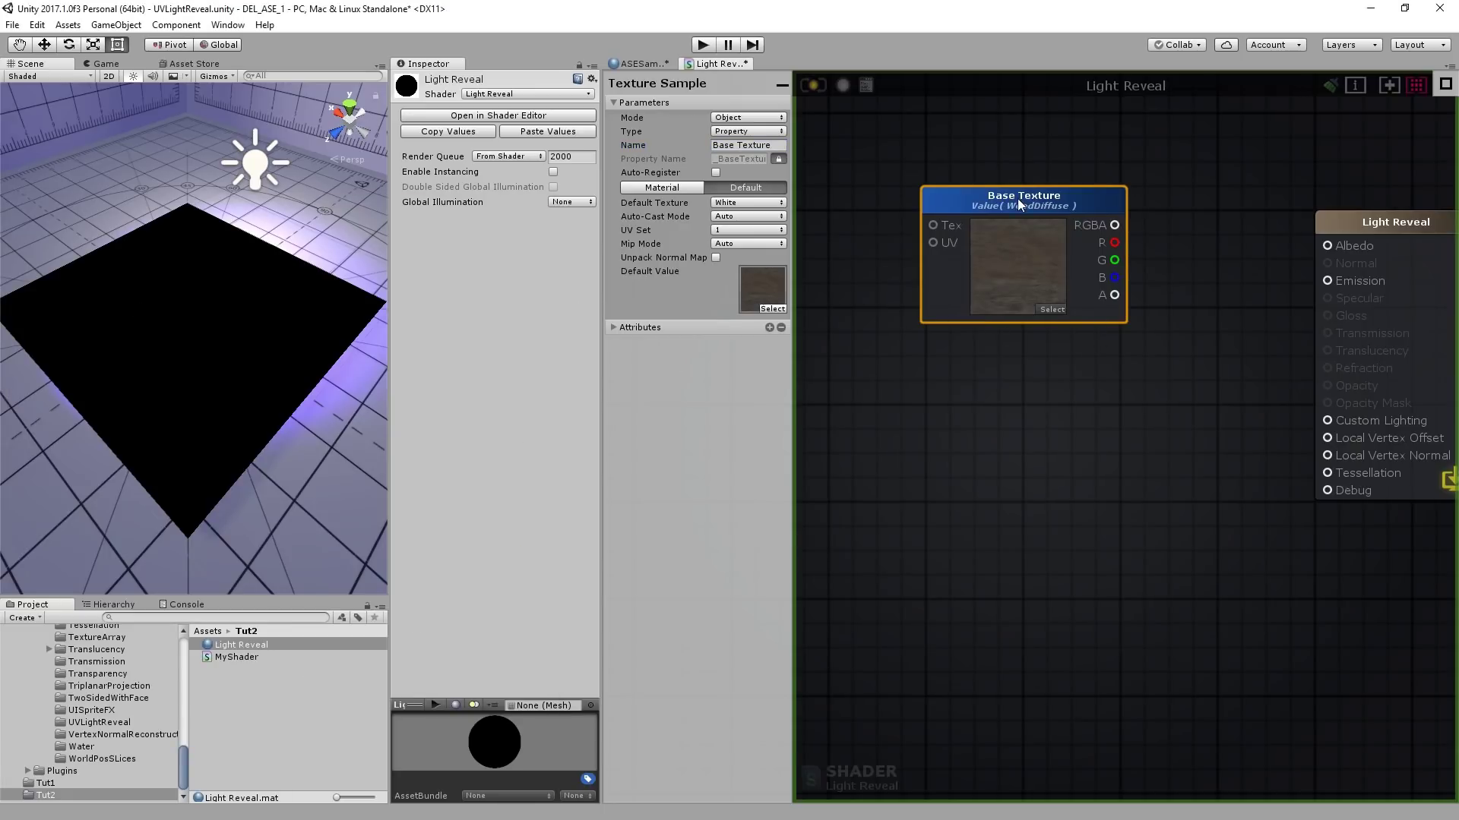
Duplicate the Base Texture node and place the copy directly below the original.
mouse_move(1021, 203)
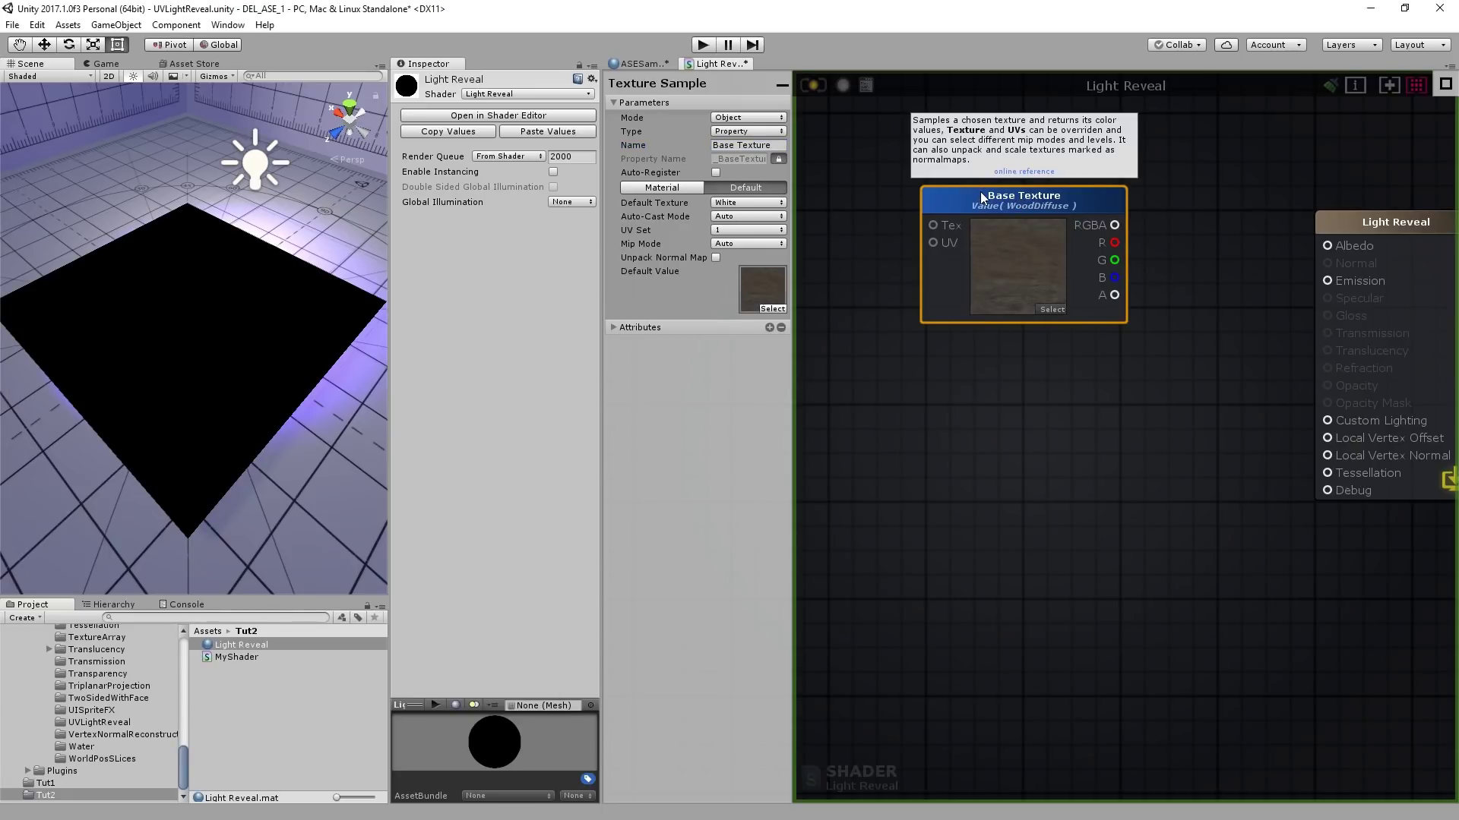
key(ctrl+d)
drag(1121, 219, 1063, 372)
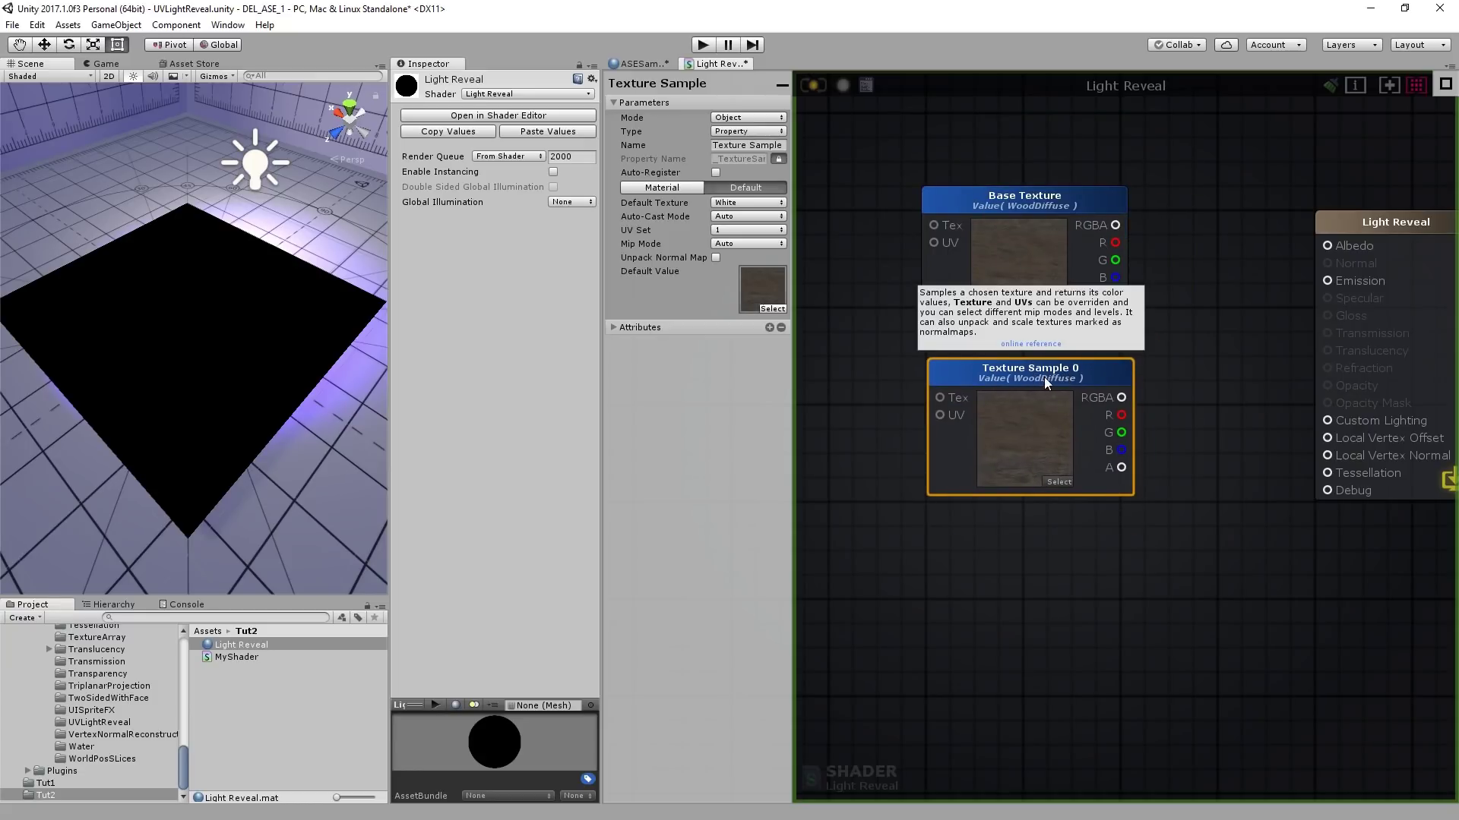
Rename the duplicated texture node UV Texture and assign the UVLight texture to it.
click(744, 145)
text(UV Texture)
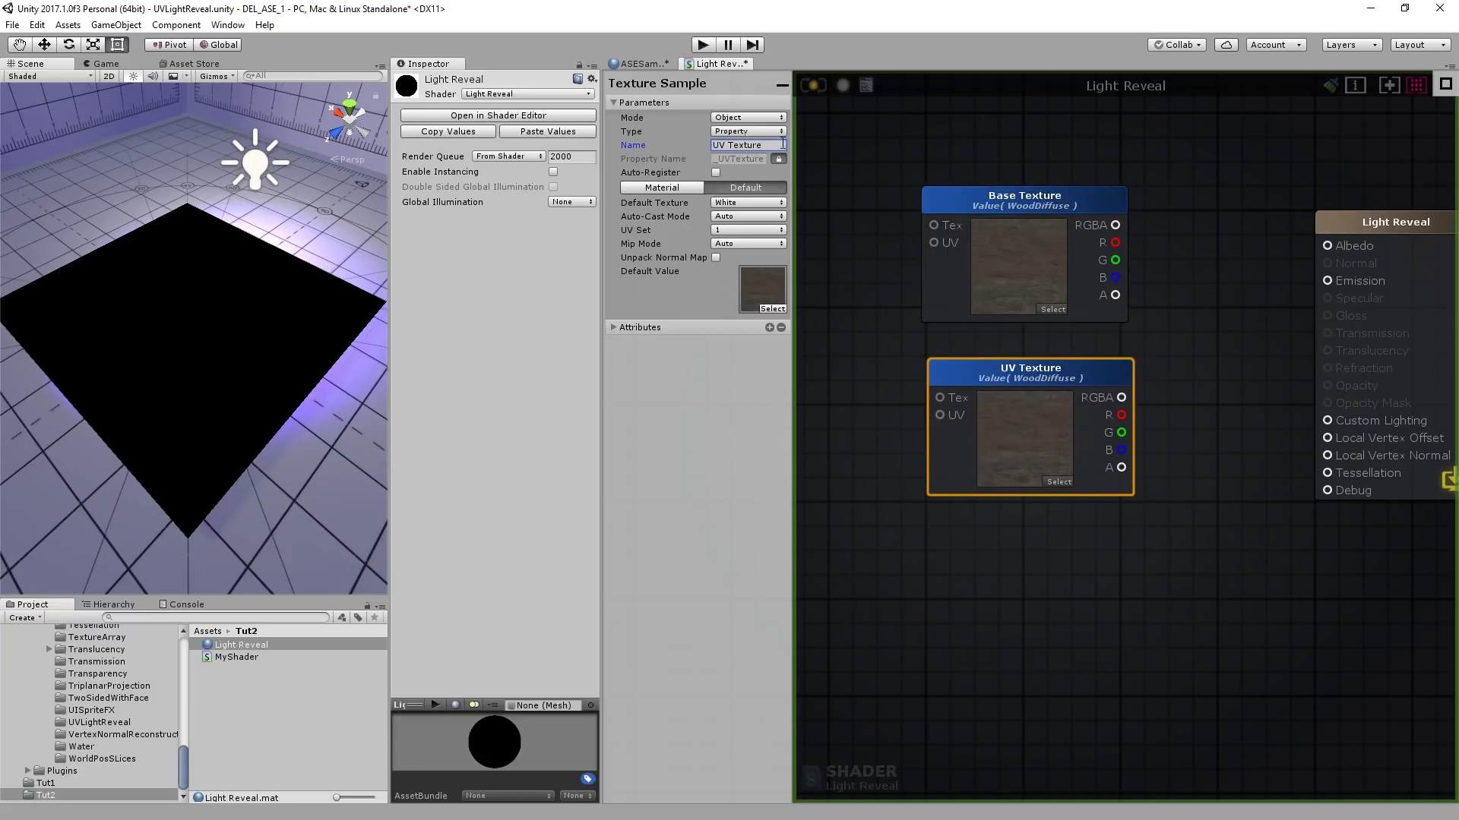
click(1059, 482)
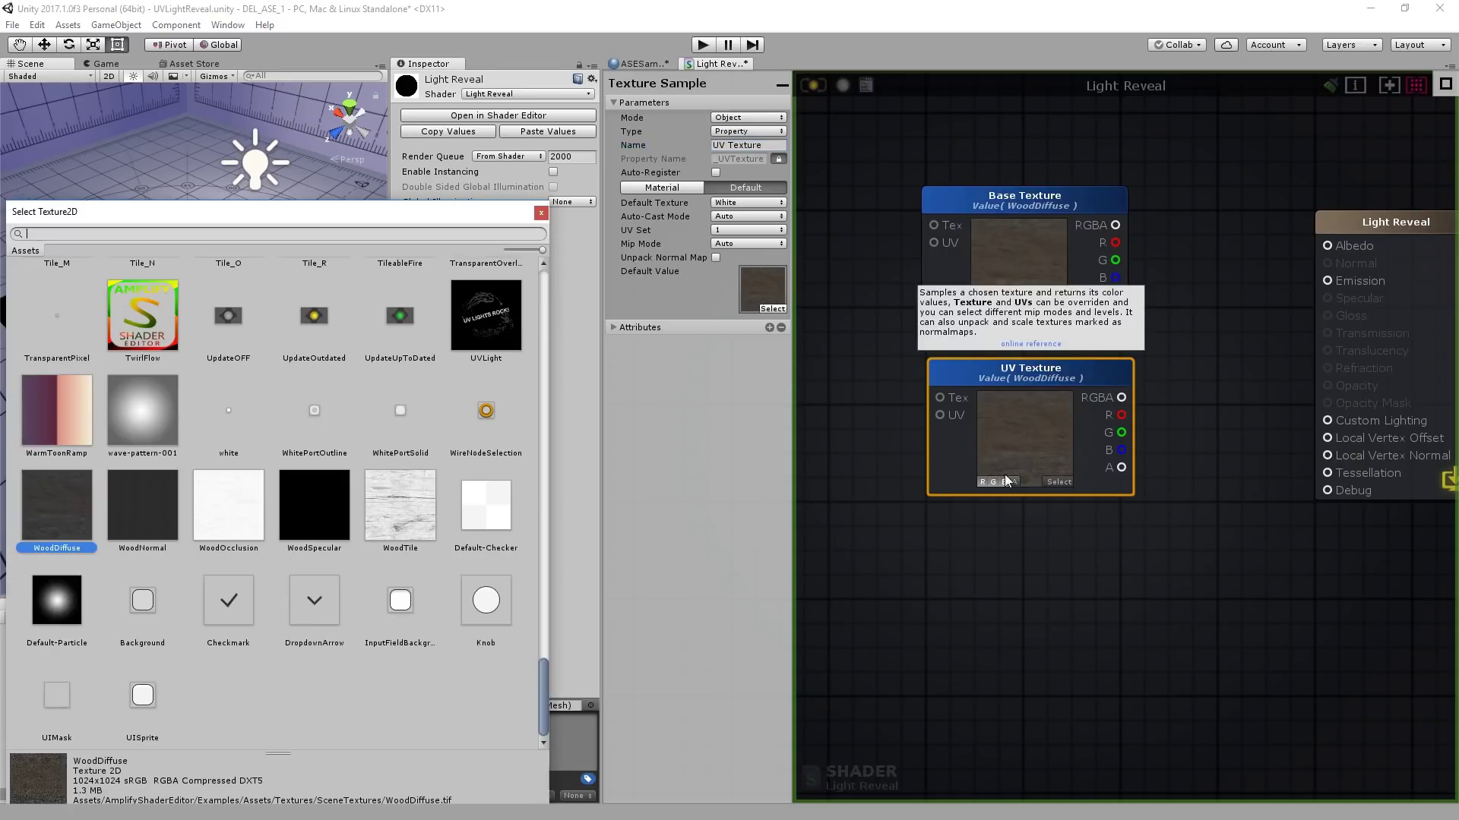
double_click(486, 313)
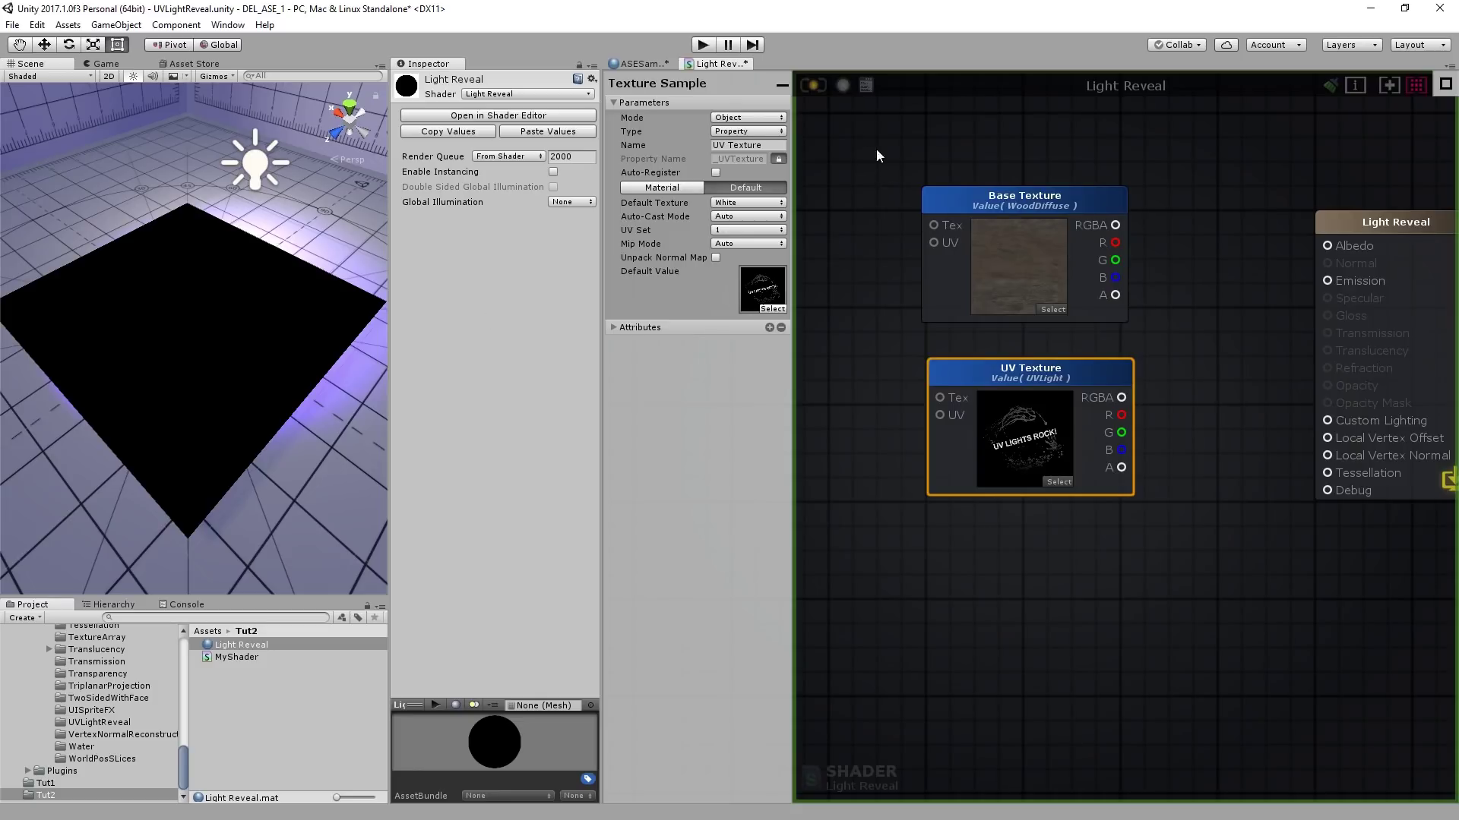
Update the shader and load the Light Reveal material from the Tut2 folder into the graph.
click(813, 85)
mouse_move(1035, 303)
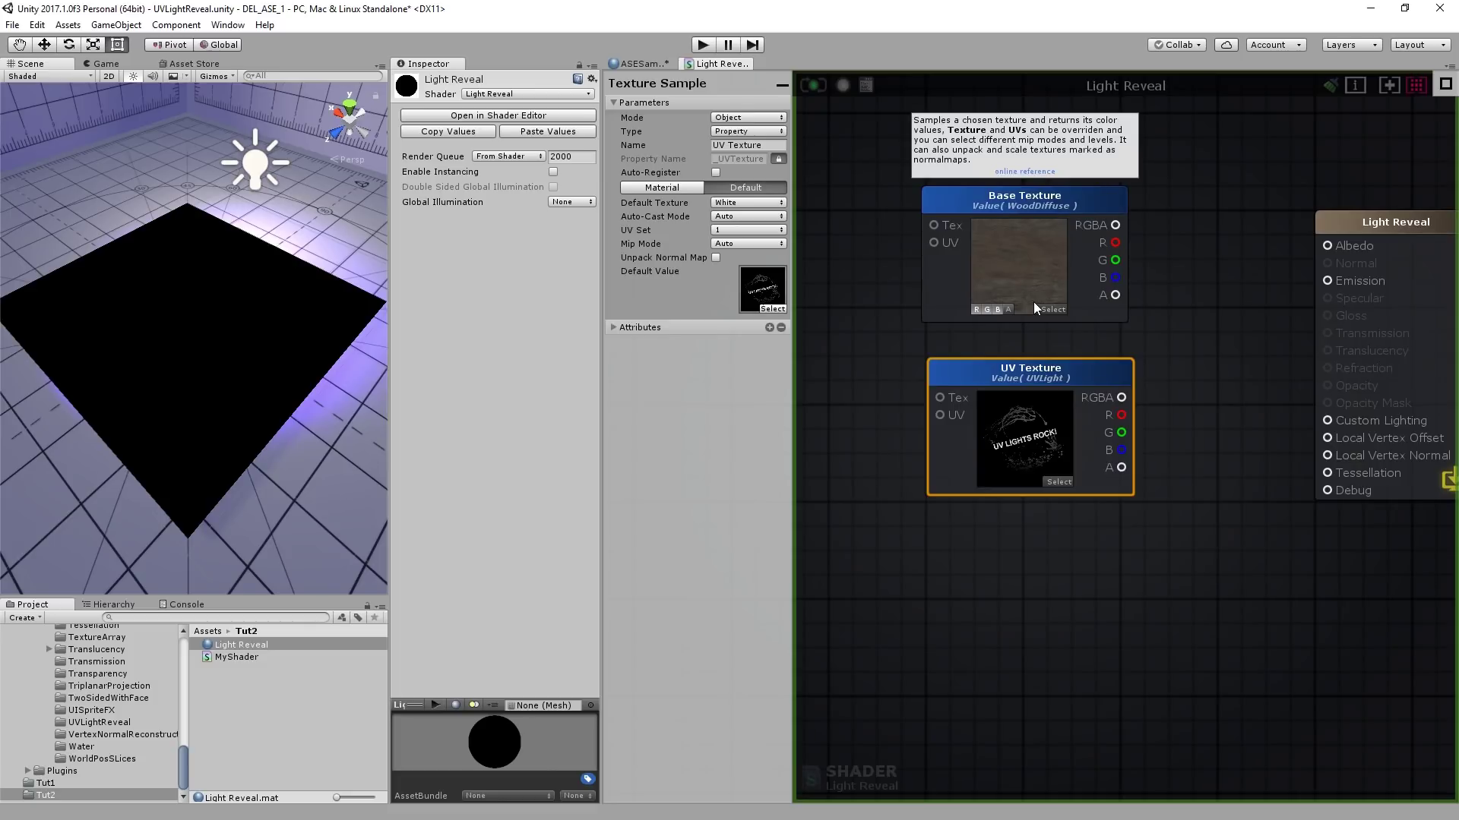
click(253, 646)
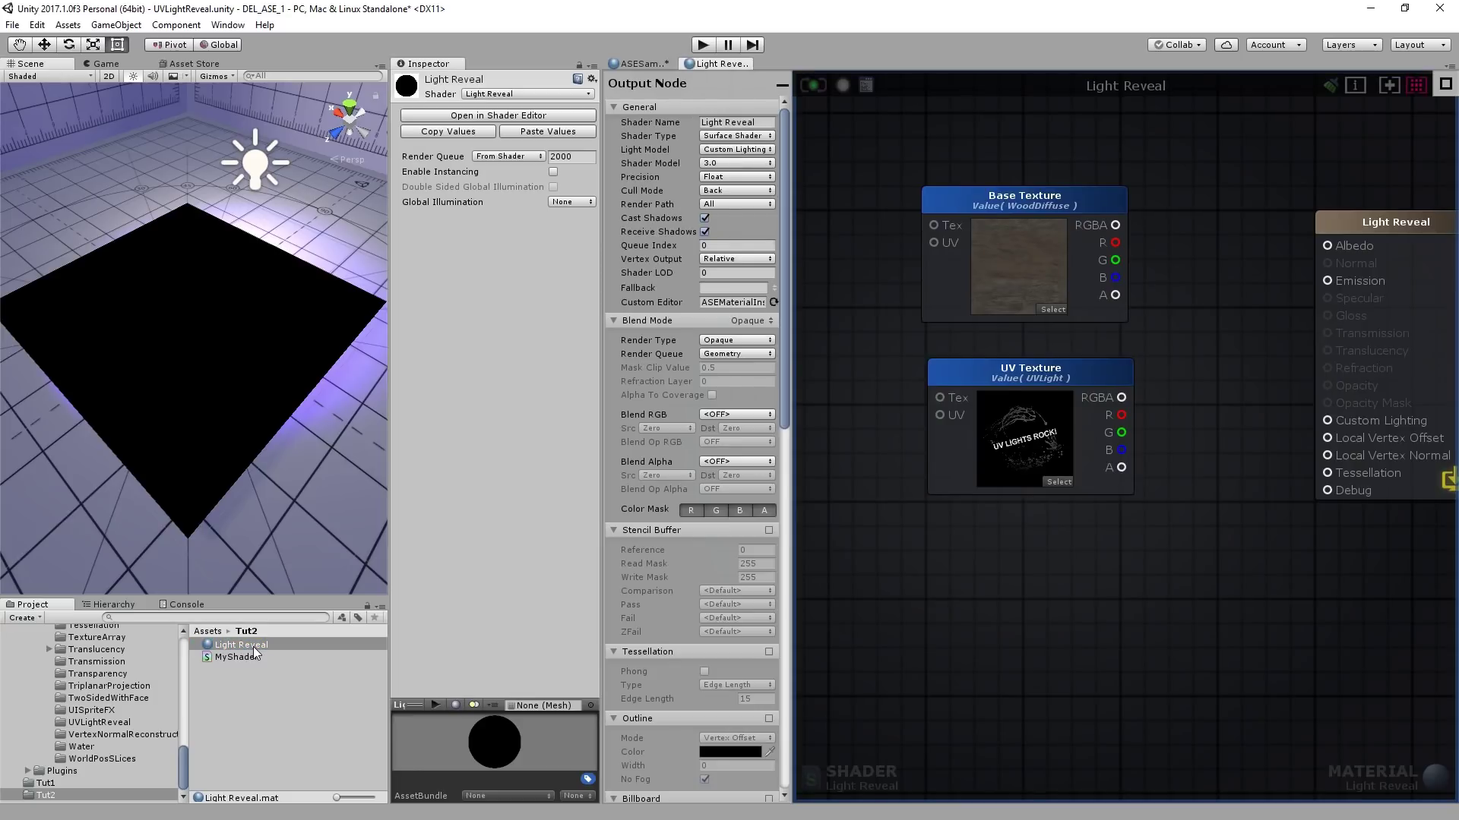
Move the Base Texture and UV Texture nodes together farther away from the output node.
middle_drag(1166, 296, 1166, 345)
scroll(1303, 296, down, 4)
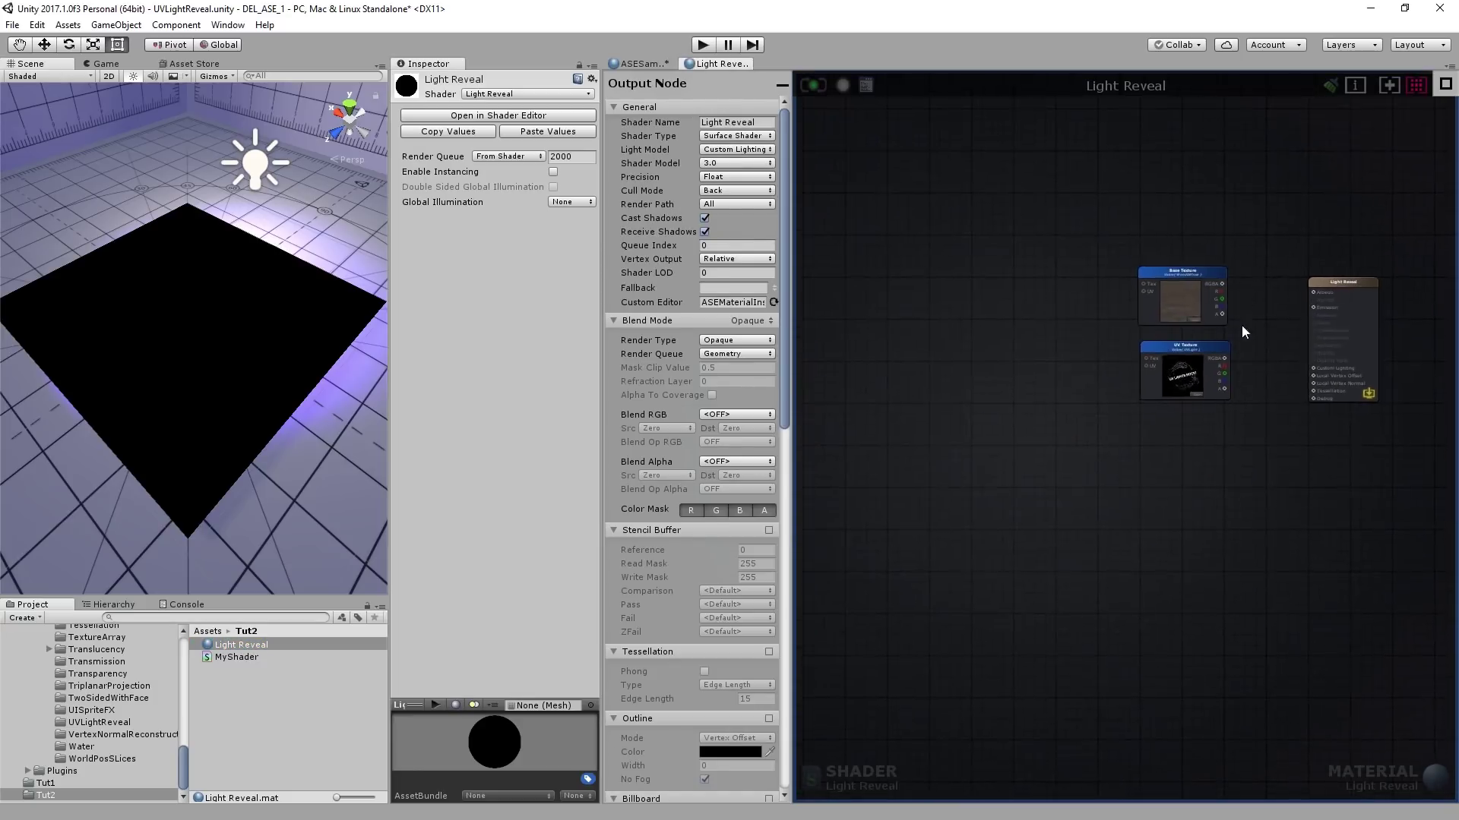
drag(1257, 426, 1028, 266)
click(1254, 327)
scroll(1243, 326, up, 1)
scroll(1243, 327, up, 3)
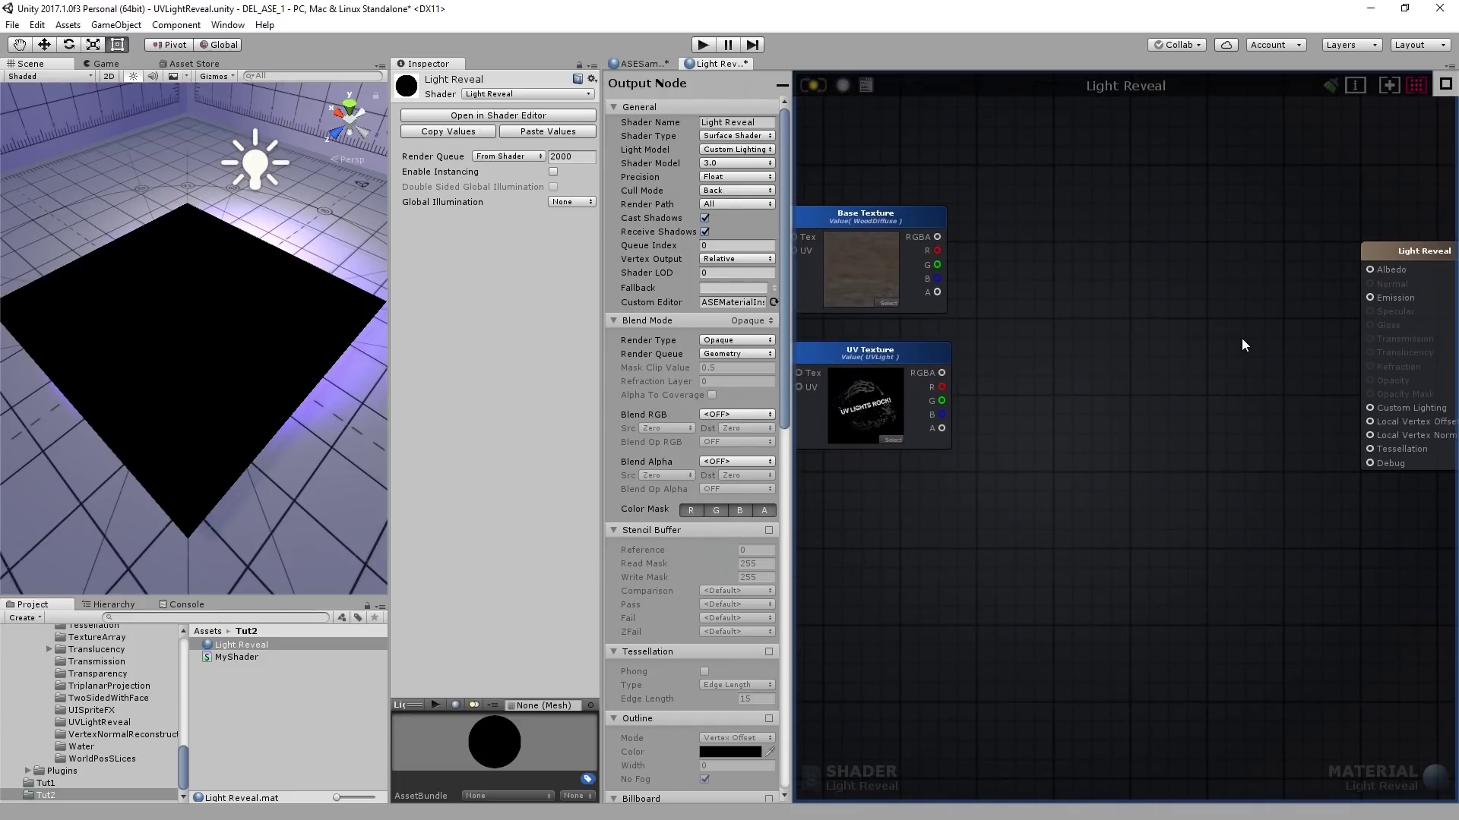
Sum the Base Texture and UV Texture RGBA outputs with an Add node, connect it to Emission, and update the shader.
key(a)
click(1138, 323)
drag(955, 253, 1167, 346)
drag(959, 390, 1386, 308)
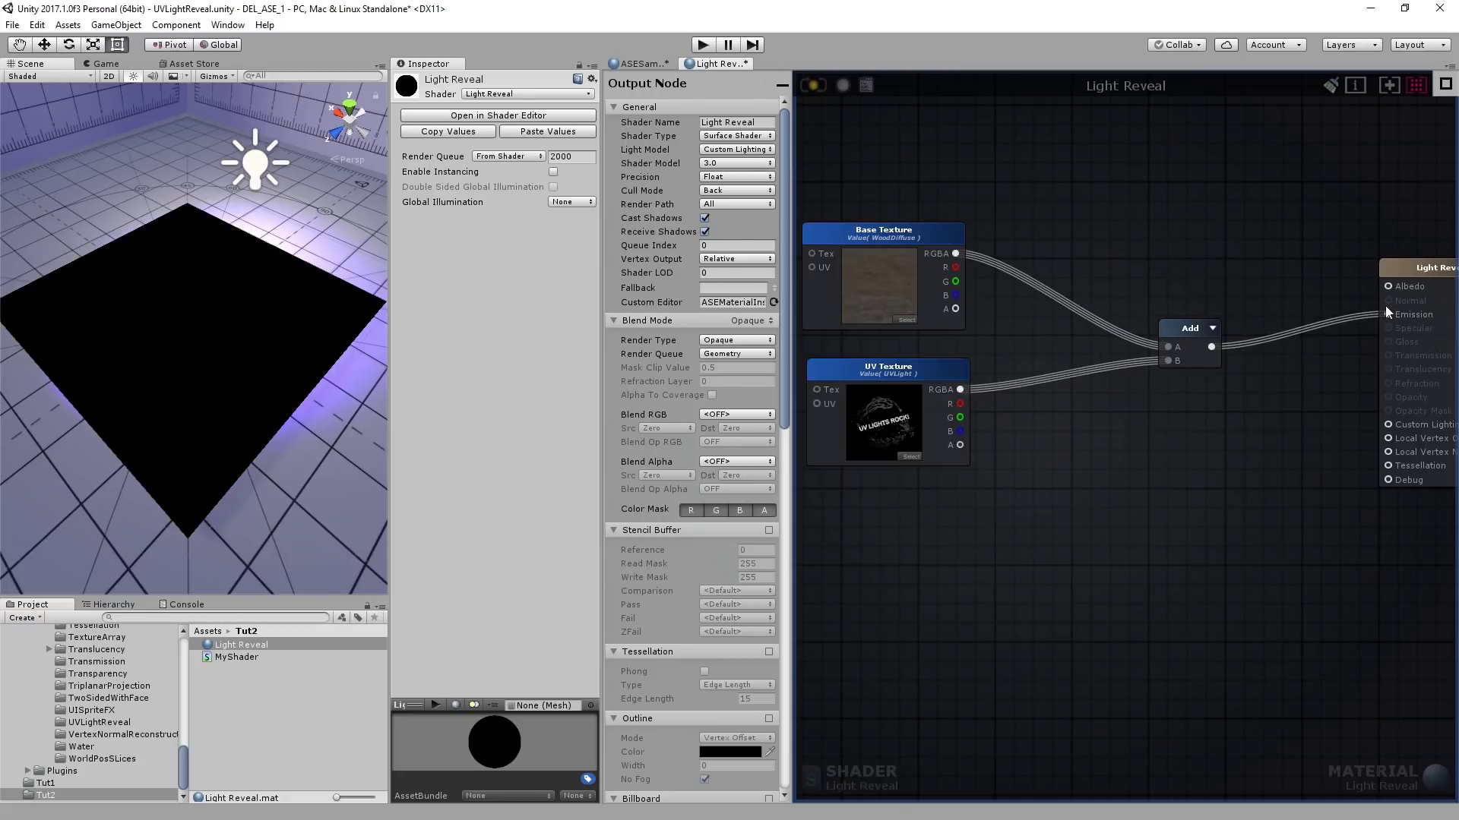
click(804, 83)
Move the Regular Light - Point across the scene to about X 2.07, Z -2.6 to test its effect on the plane.
mouse_move(301, 316)
alt+mouse_down()
mouse_move(268, 304)
mouse_move(305, 303)
alt+mouse_up()
alt+drag(283, 241, 305, 267)
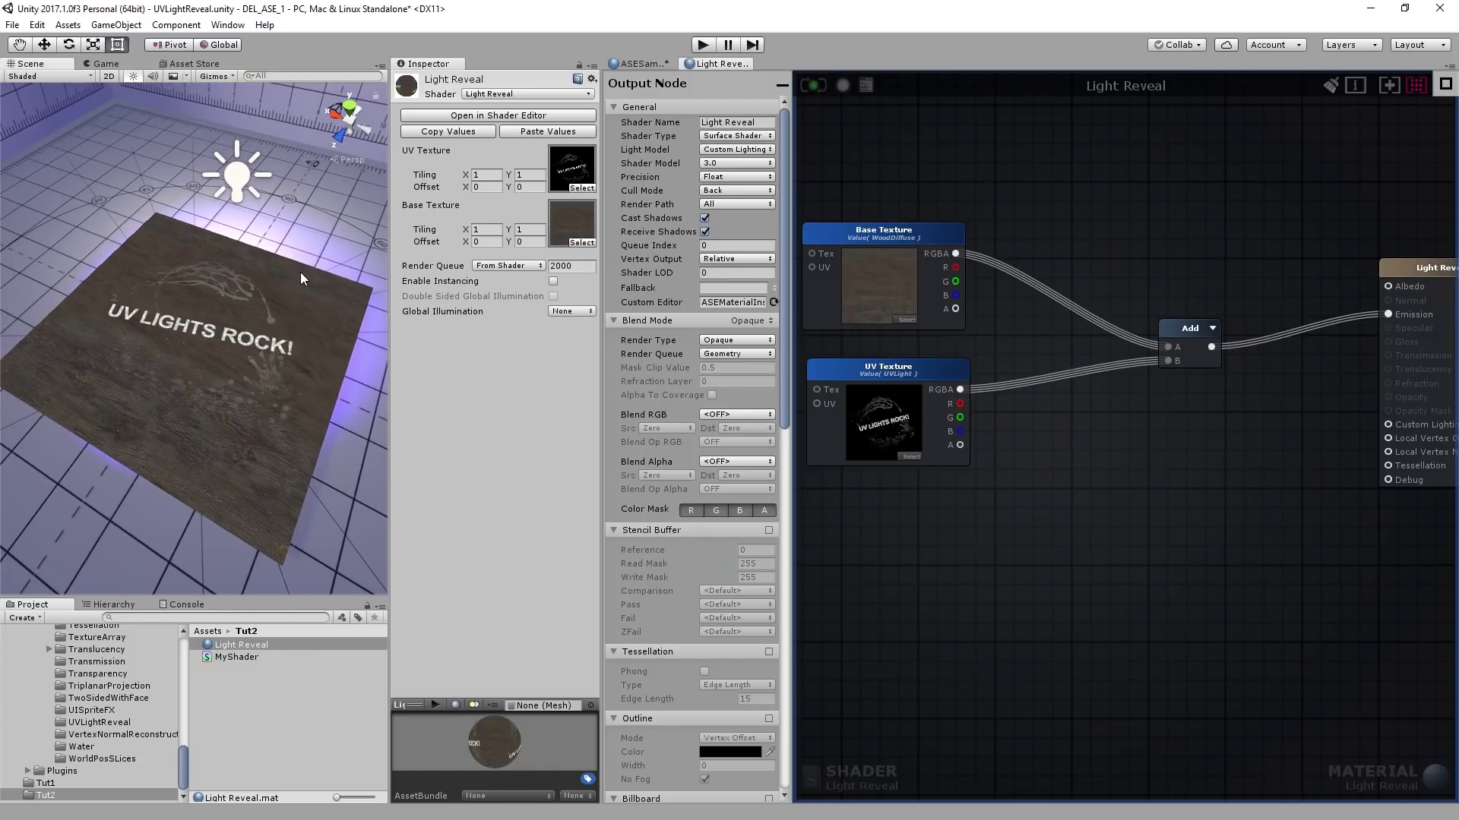
click(233, 179)
key(w)
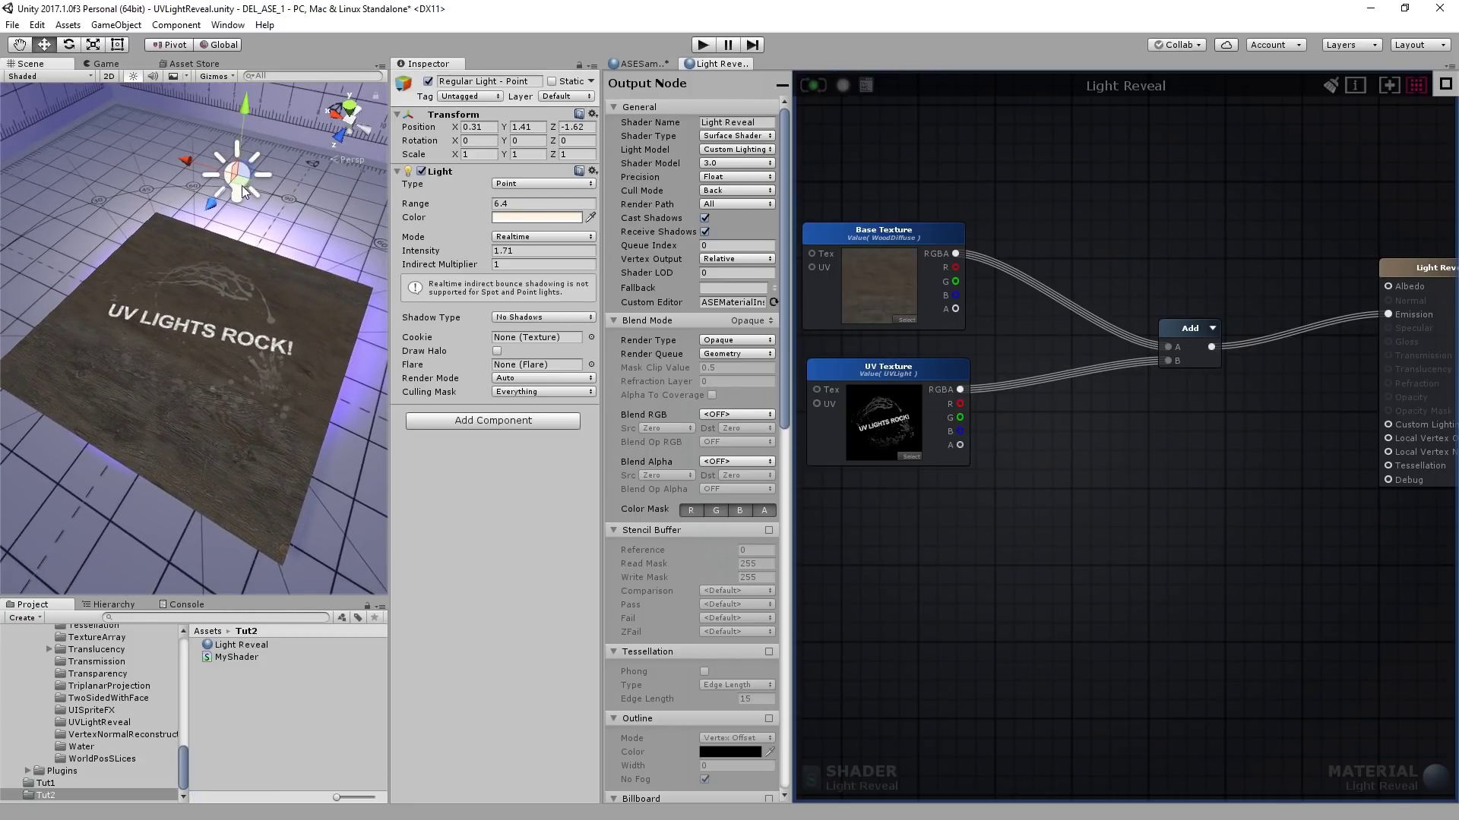
drag(241, 186, 166, 126)
Add a Light Color node in the empty graph area before the texture nodes.
middle_drag(949, 449, 1082, 434)
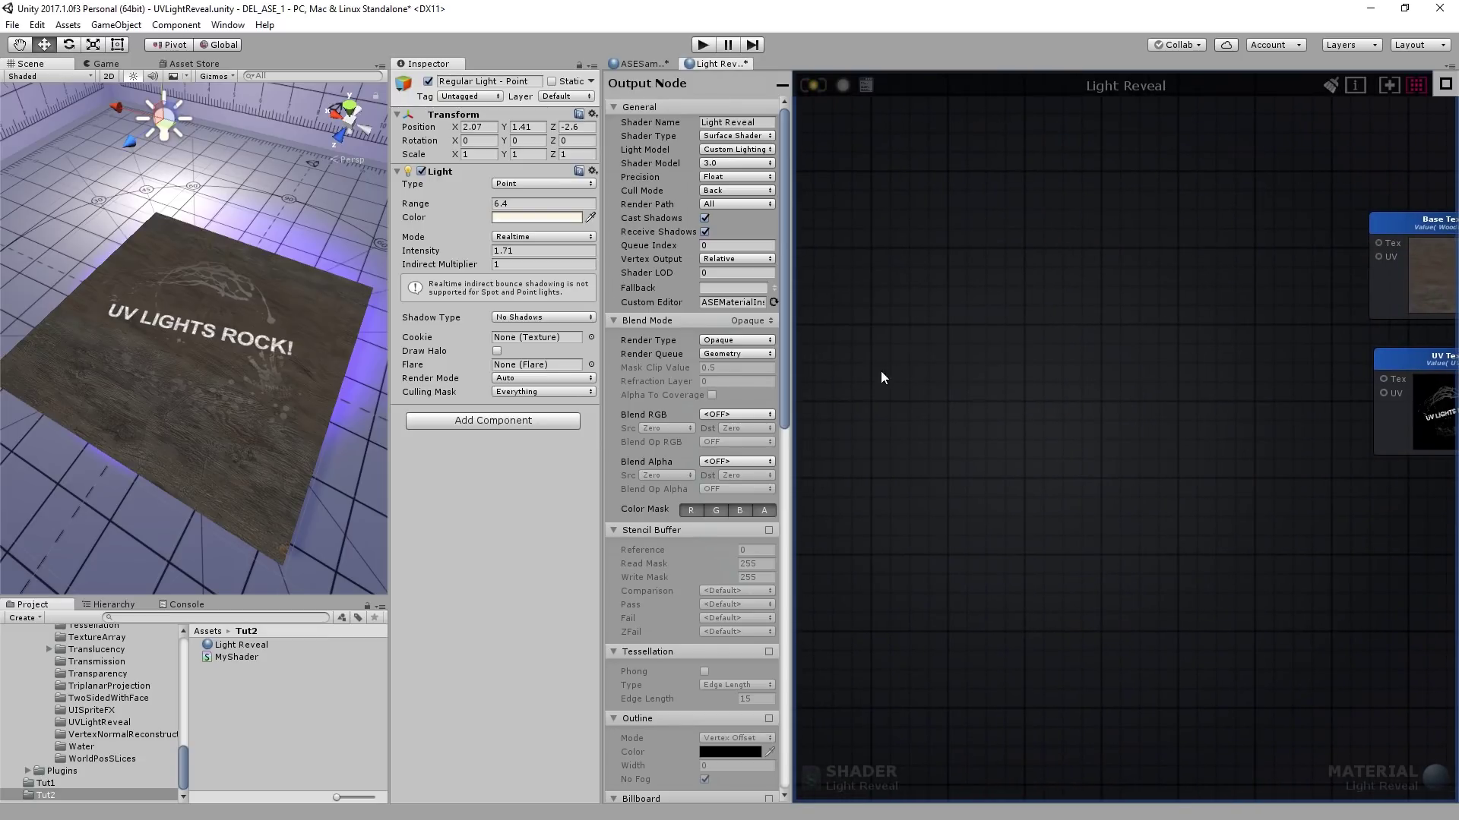
right_click(904, 347)
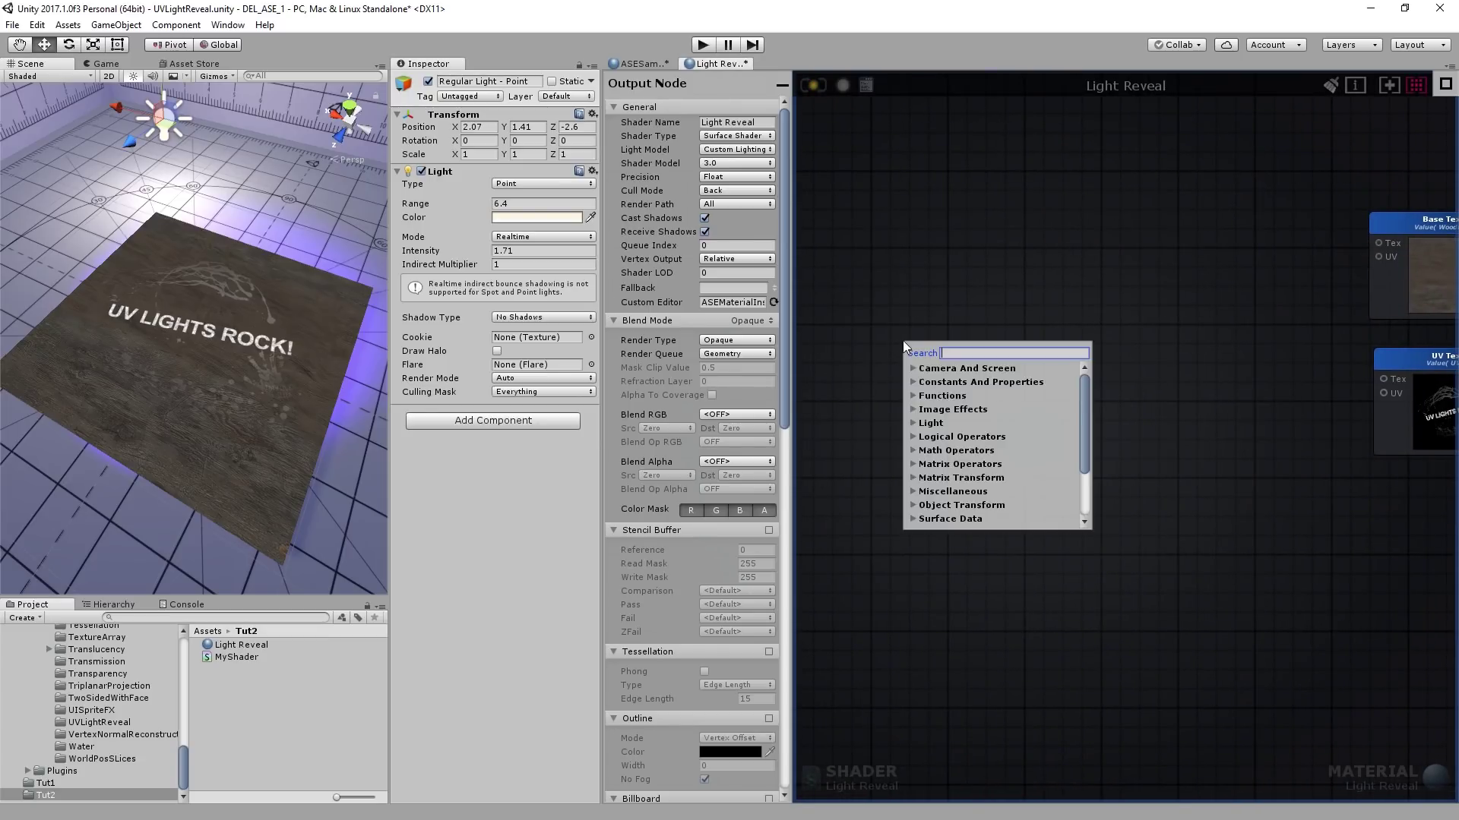
click(913, 424)
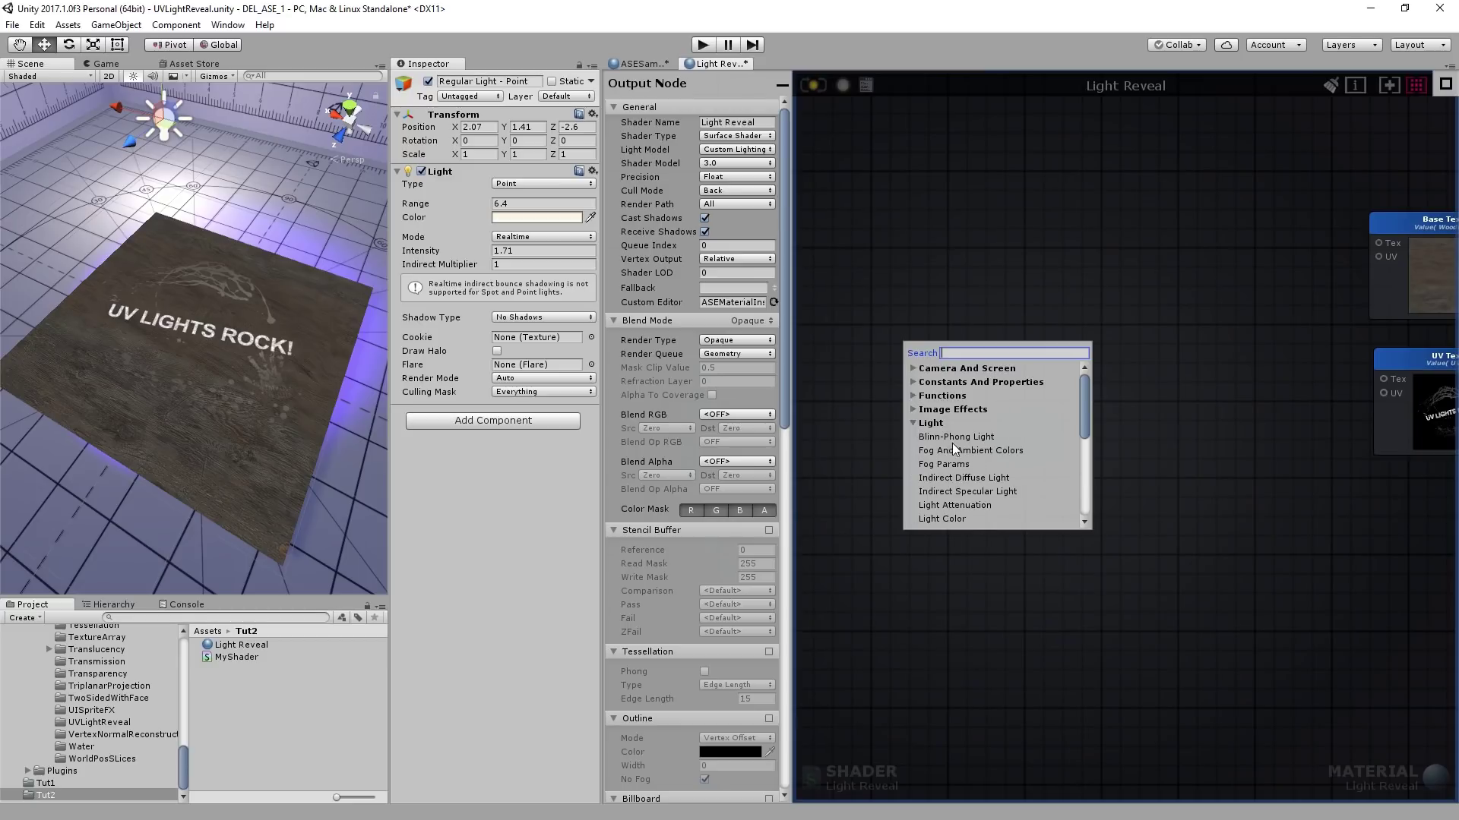
click(931, 519)
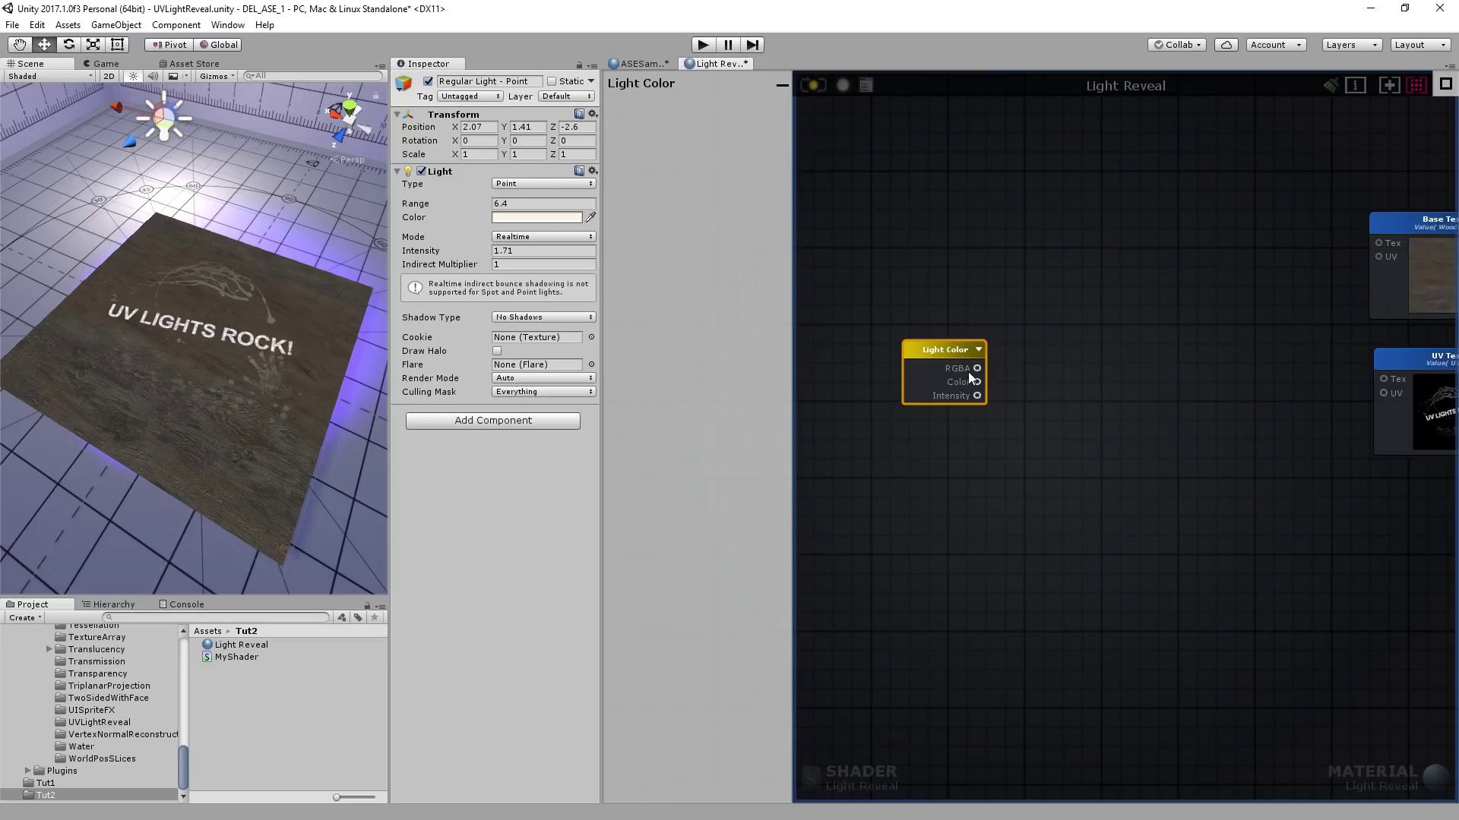
drag(968, 371, 908, 324)
click(1046, 355)
Add a Light Attenuation node and place it directly above the Light Color node.
right_click(1046, 339)
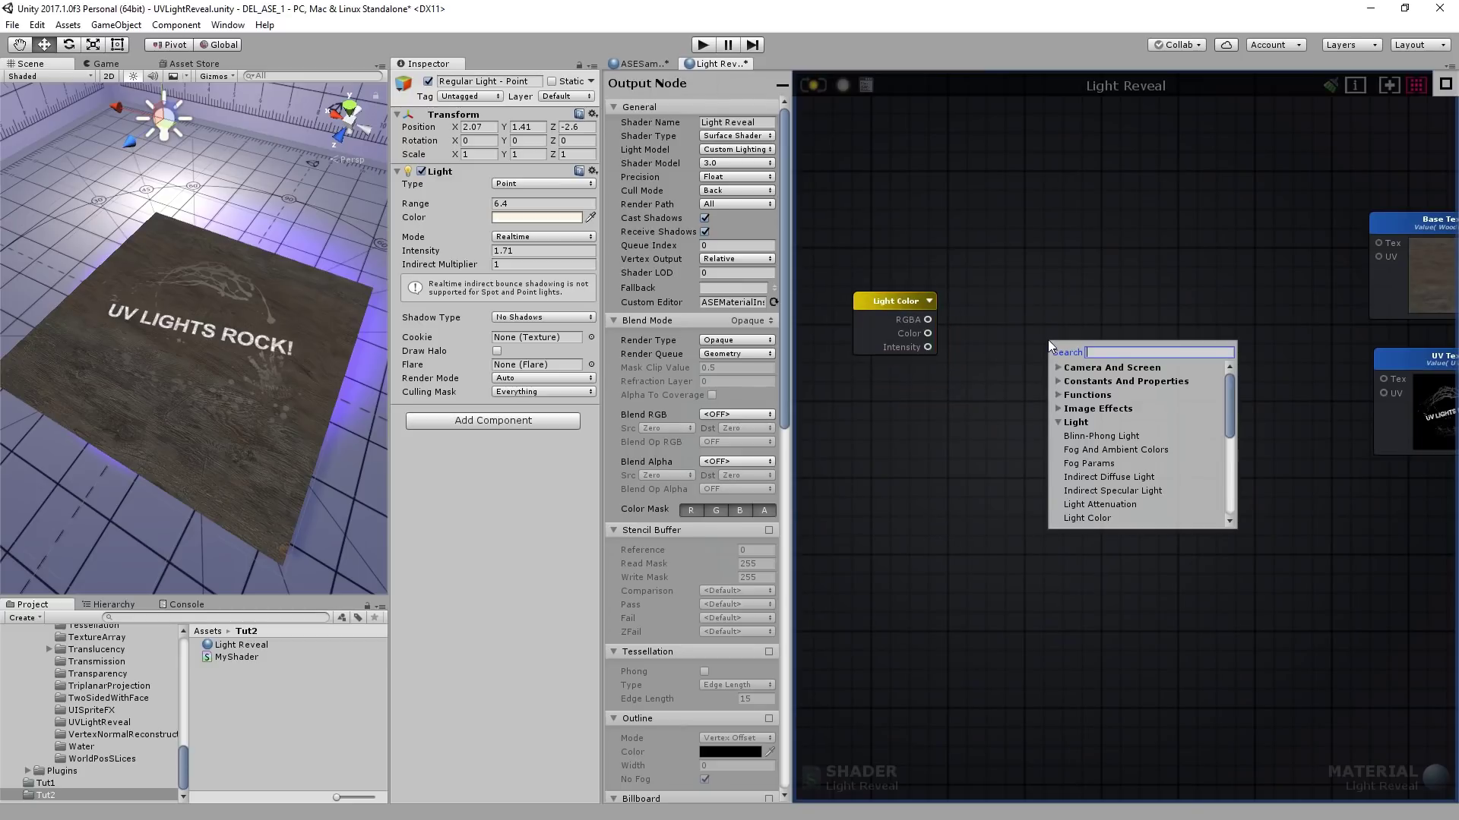
scroll(1113, 463, down, 3)
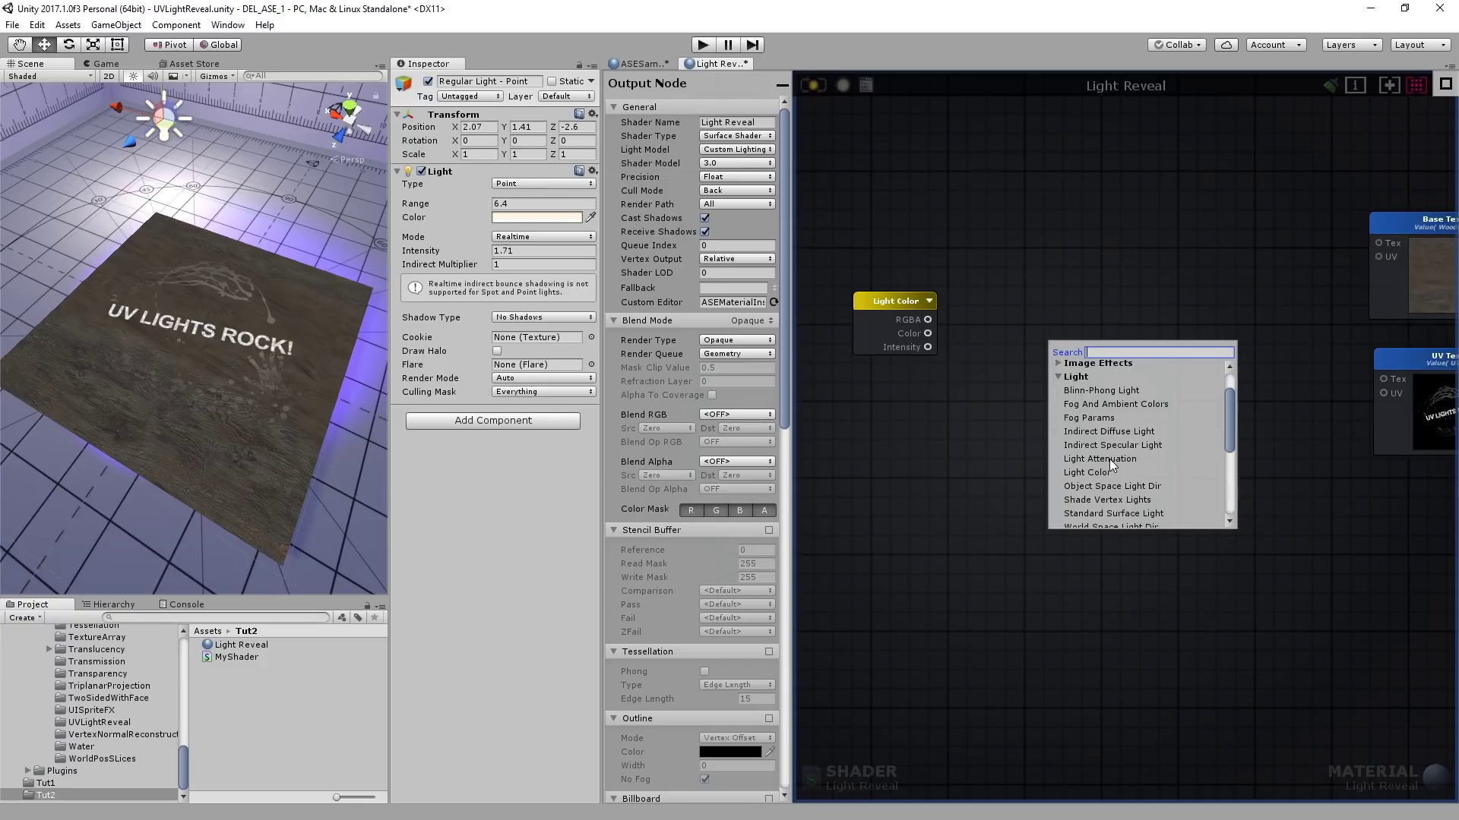
click(1110, 459)
drag(992, 269, 918, 172)
click(954, 302)
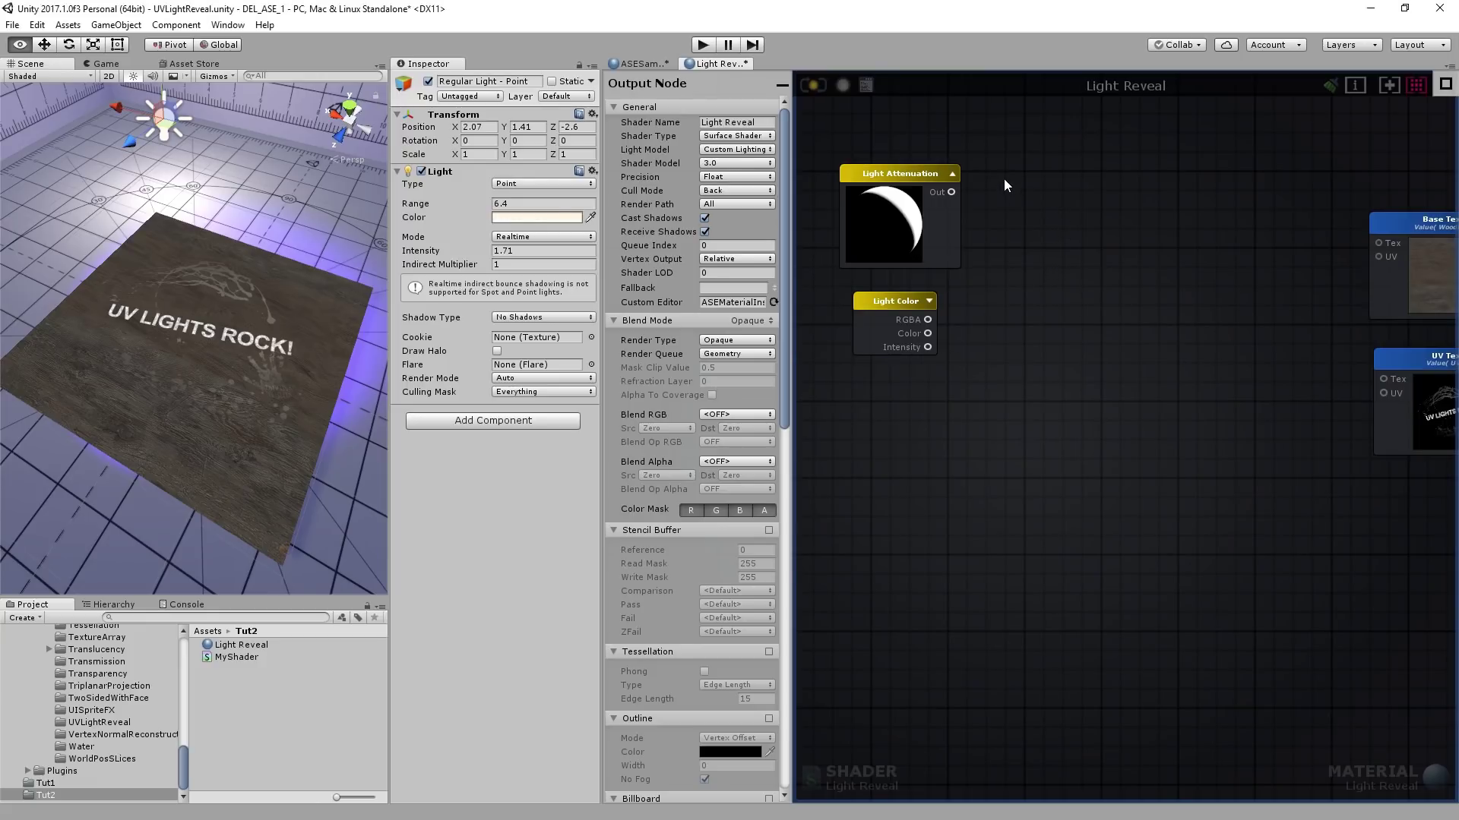
drag(895, 174, 891, 162)
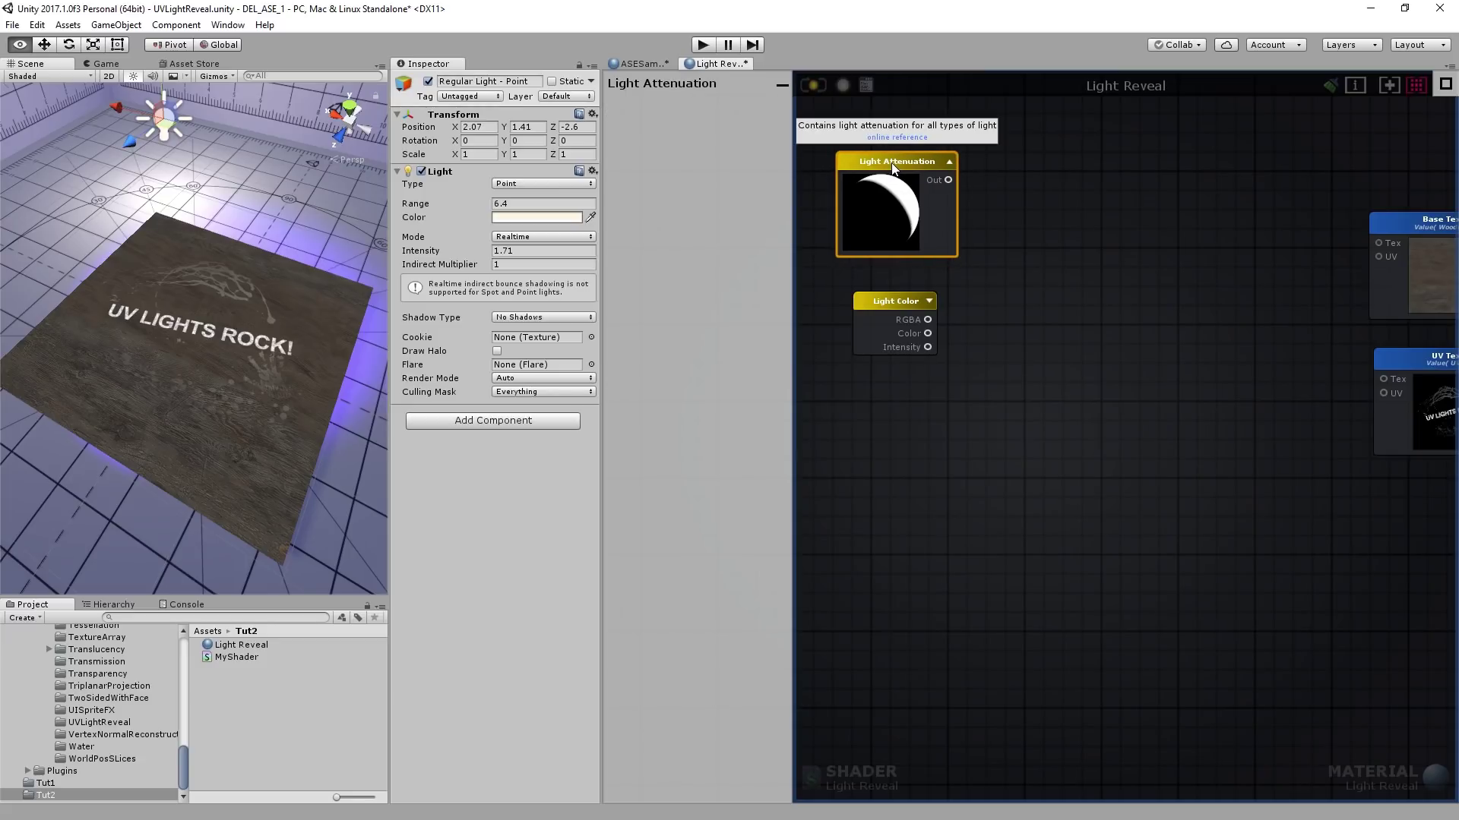
click(1051, 246)
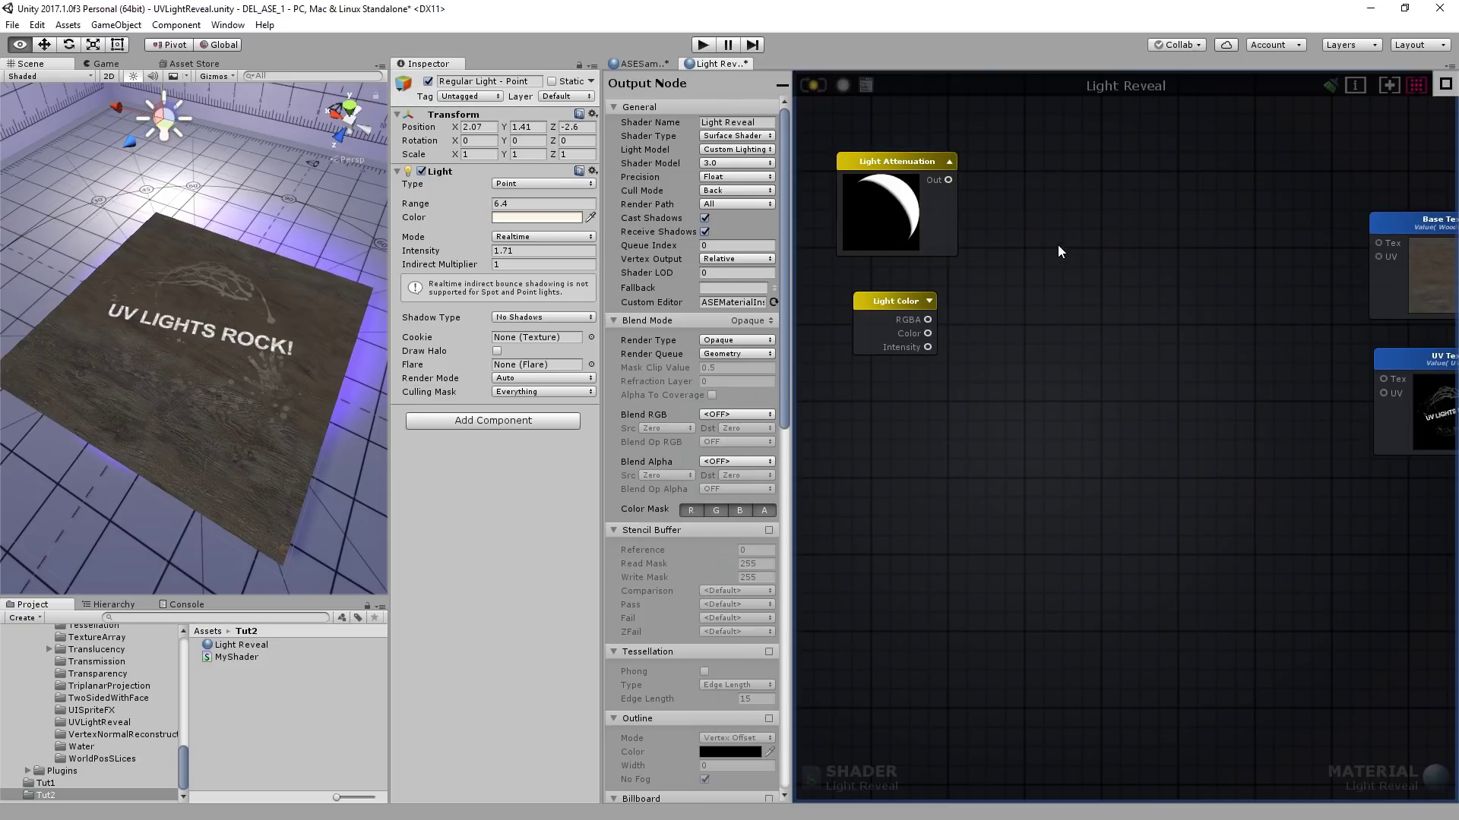
Add a Multiply node with Light Attenuation as input A and the Light Color RGBA output as input B.
key(m)
click(1046, 245)
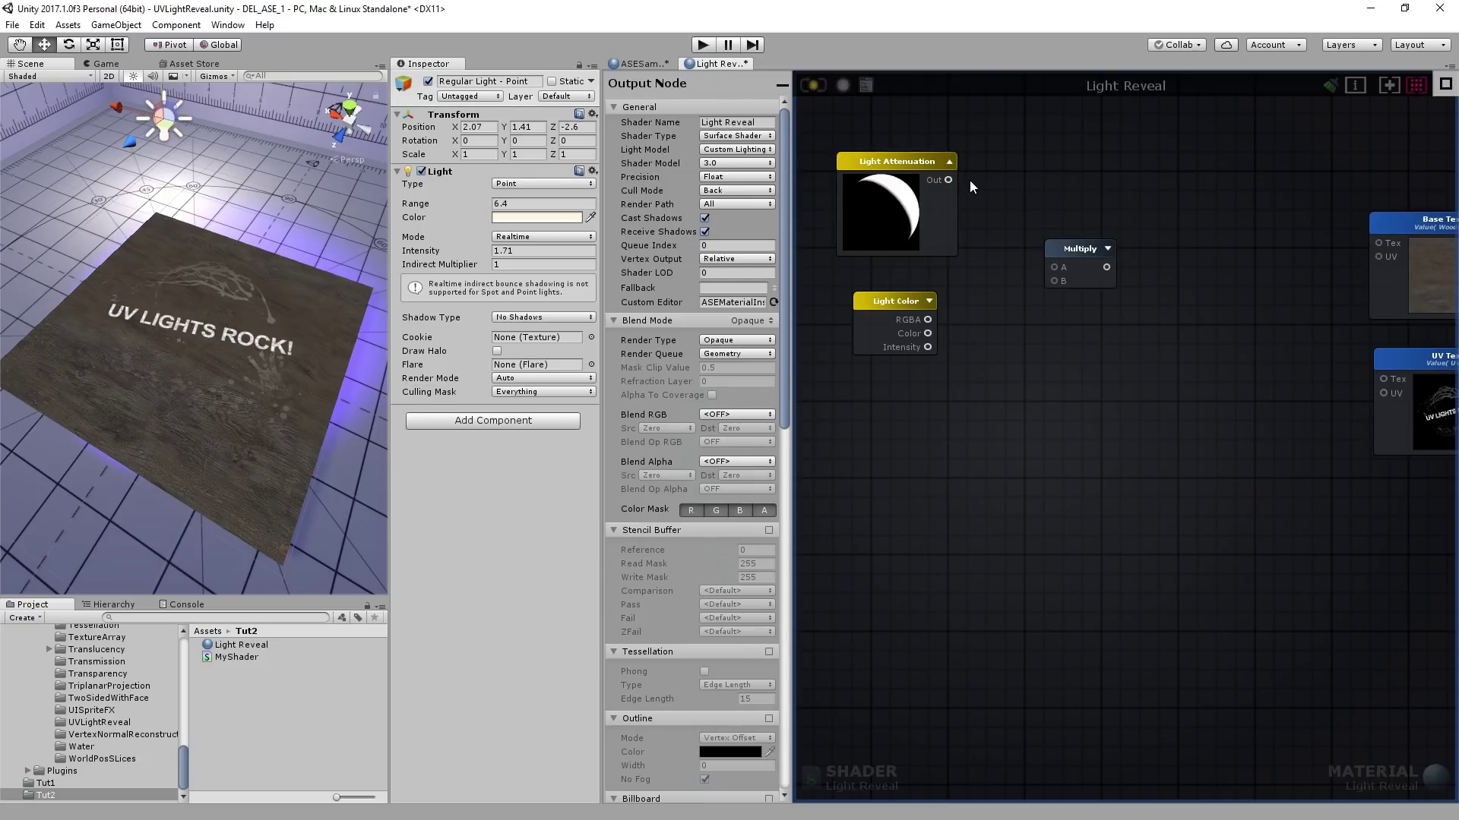
drag(948, 180, 1054, 267)
drag(928, 320, 1054, 280)
Connect the Multiply output to Custom Lighting and delete the Add node that feeds Emission.
scroll(1082, 252, down, 5)
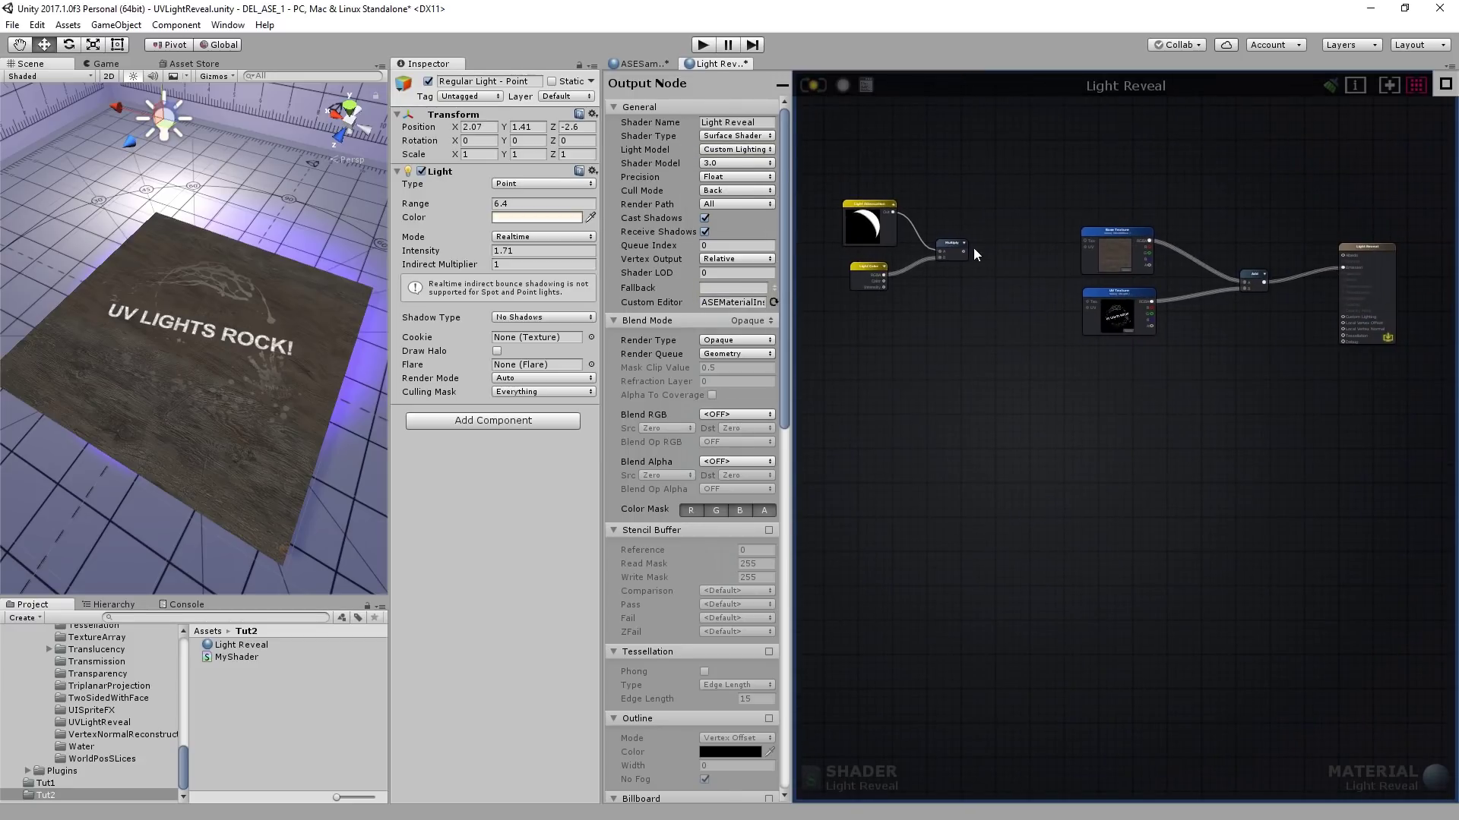
drag(963, 250, 1343, 317)
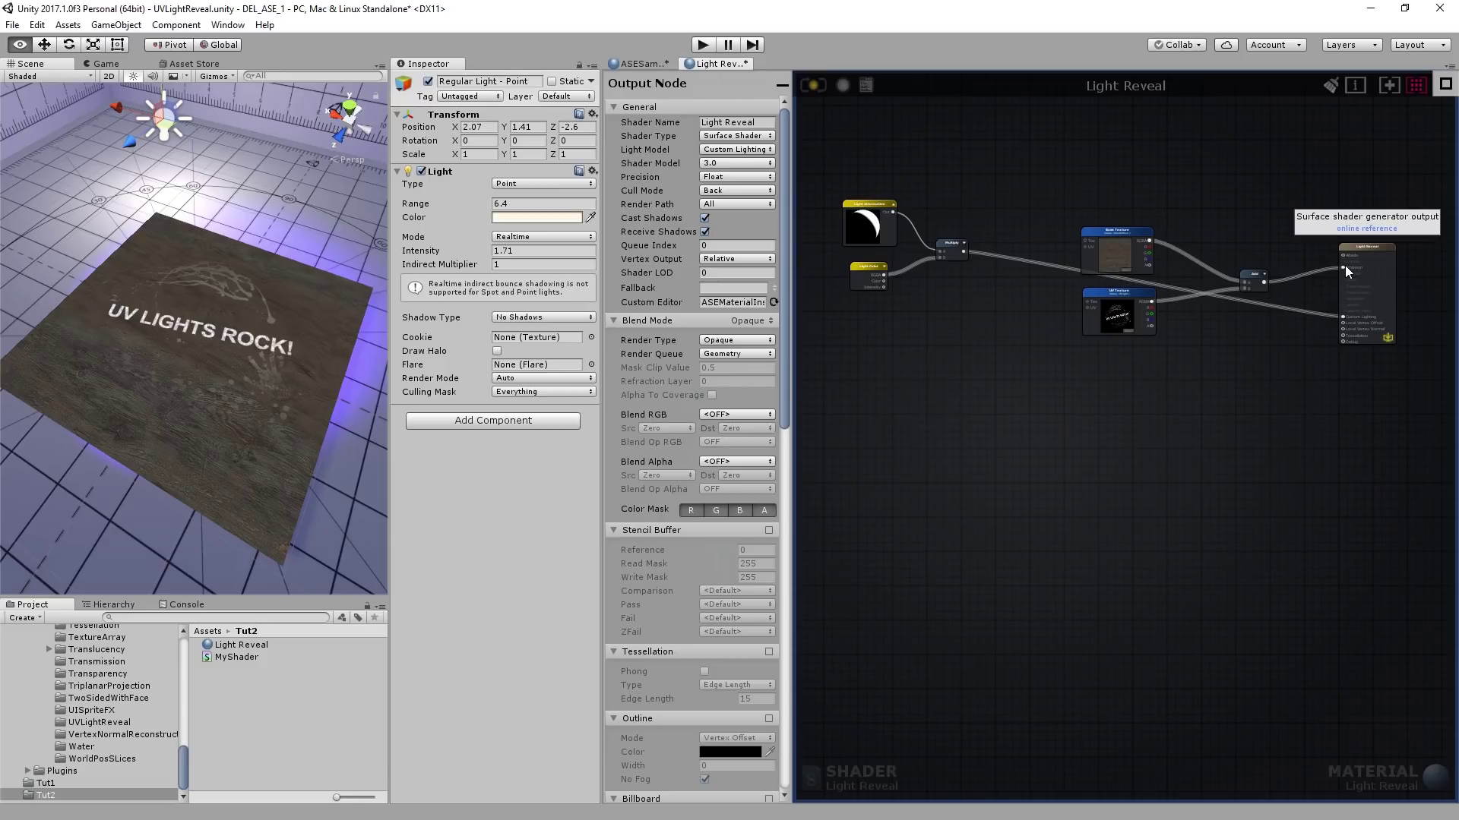
click(1252, 272)
key(Delete)
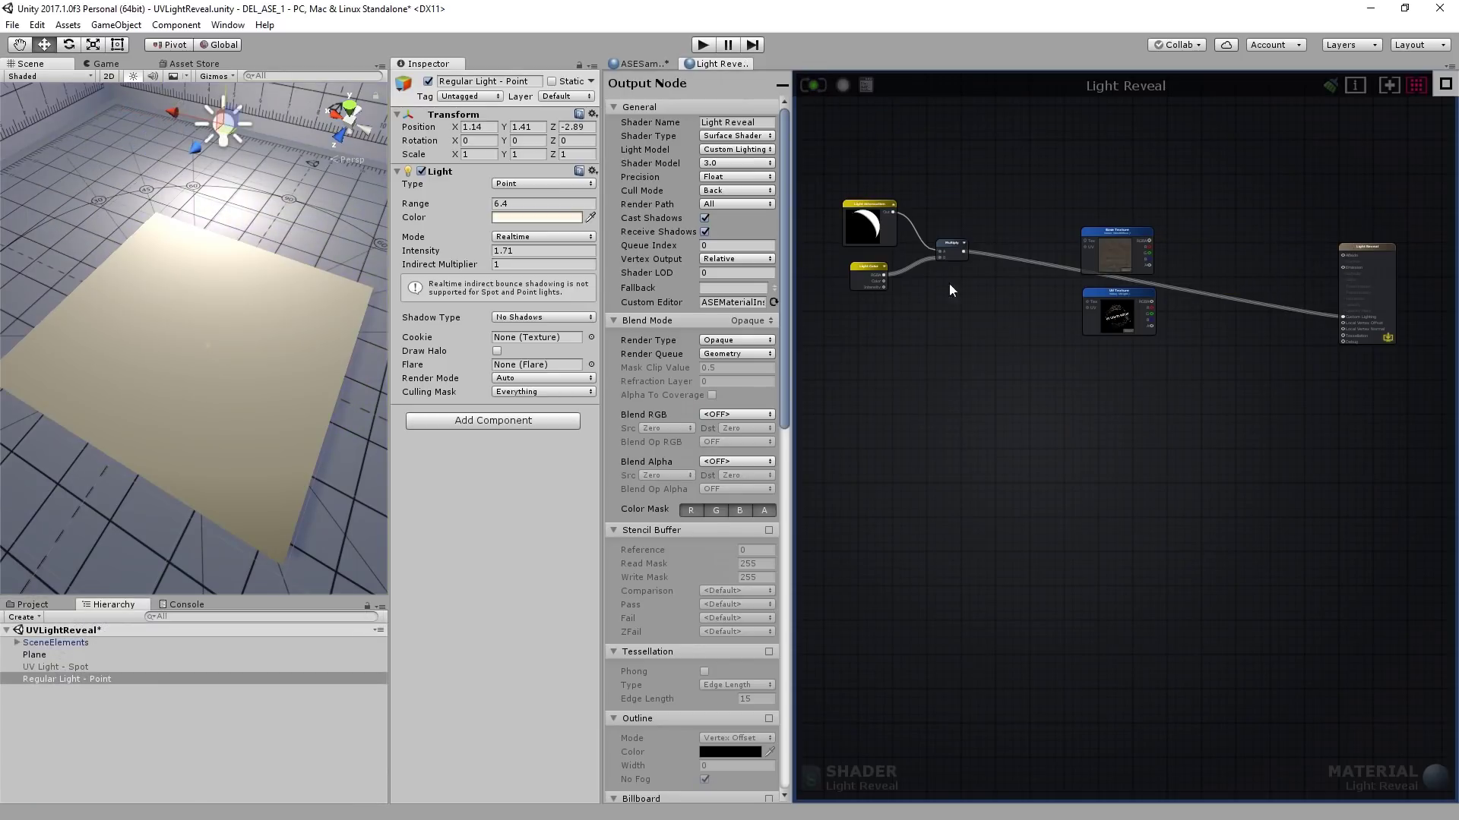
Rearrange the graph so Base Texture sits above the light Multiply wire and UV Texture well below it.
drag(1003, 328, 912, 342)
click(905, 280)
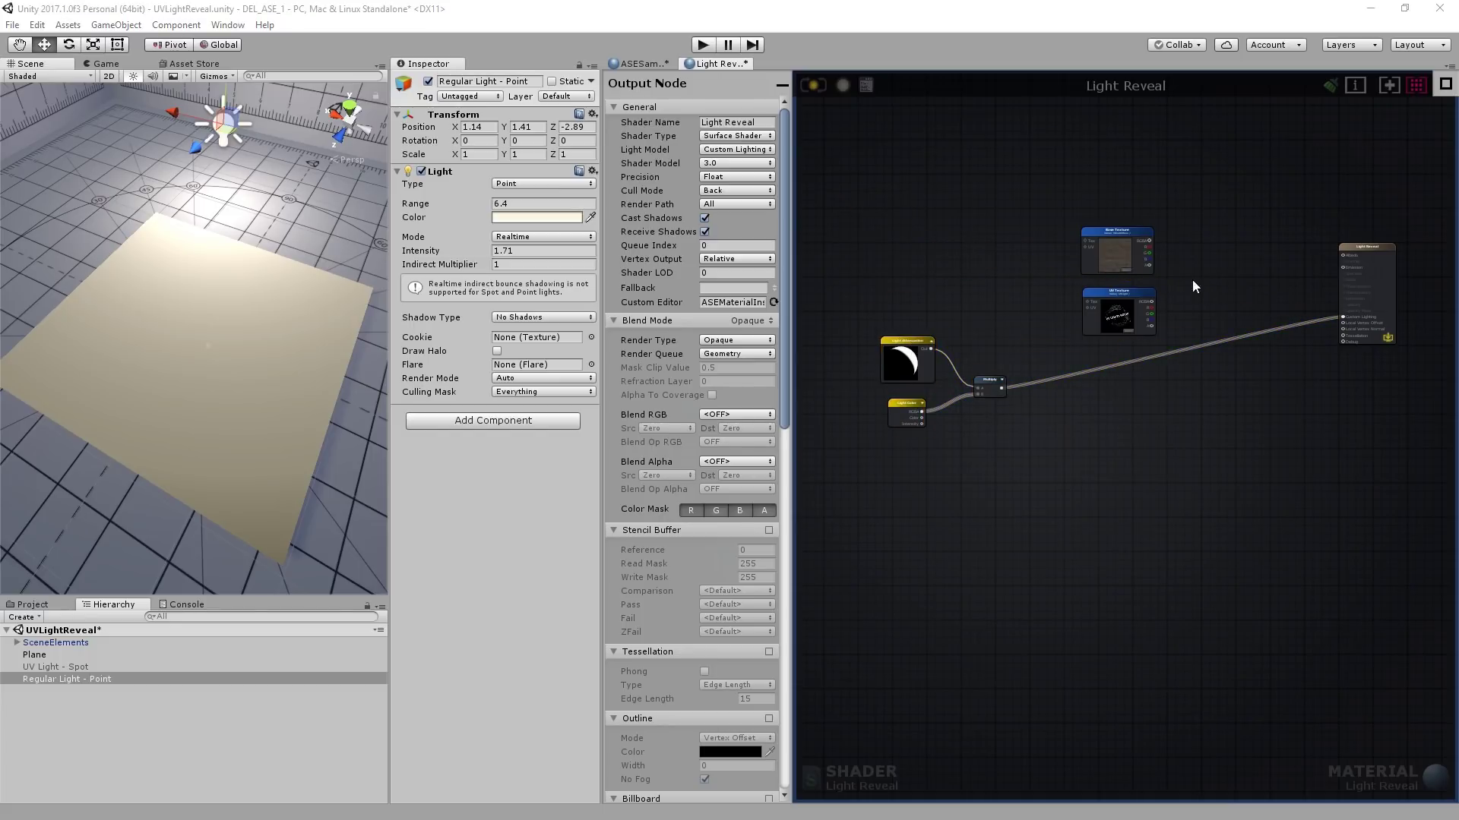
middle_drag(1151, 369, 1069, 368)
scroll(1040, 373, up, 2)
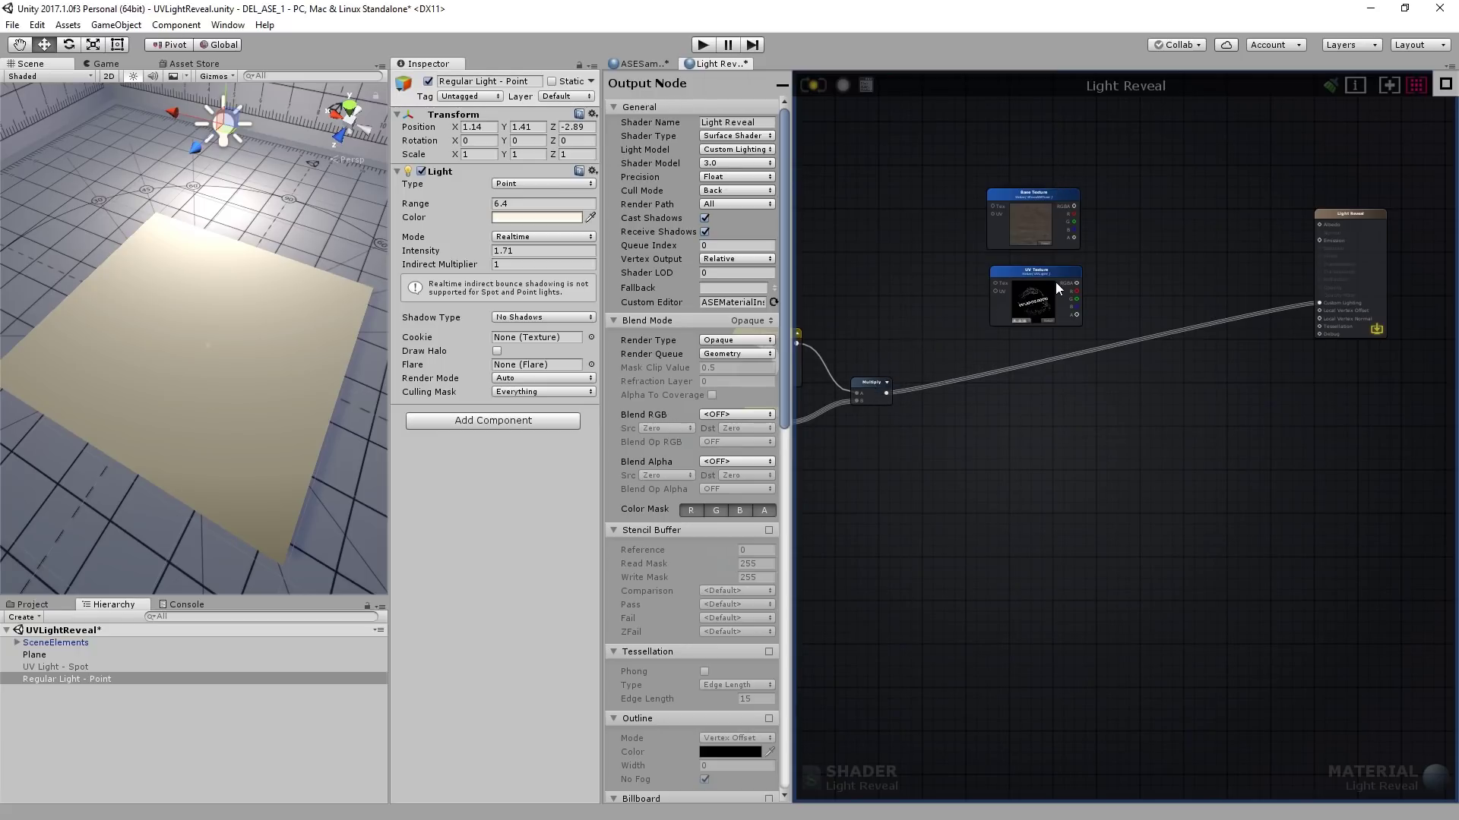
drag(1048, 272, 1084, 537)
drag(1037, 213, 983, 284)
Insert a second Multiply node on the wire to Custom Lighting and connect Base Texture's RGBA output to its A input.
click(1018, 349)
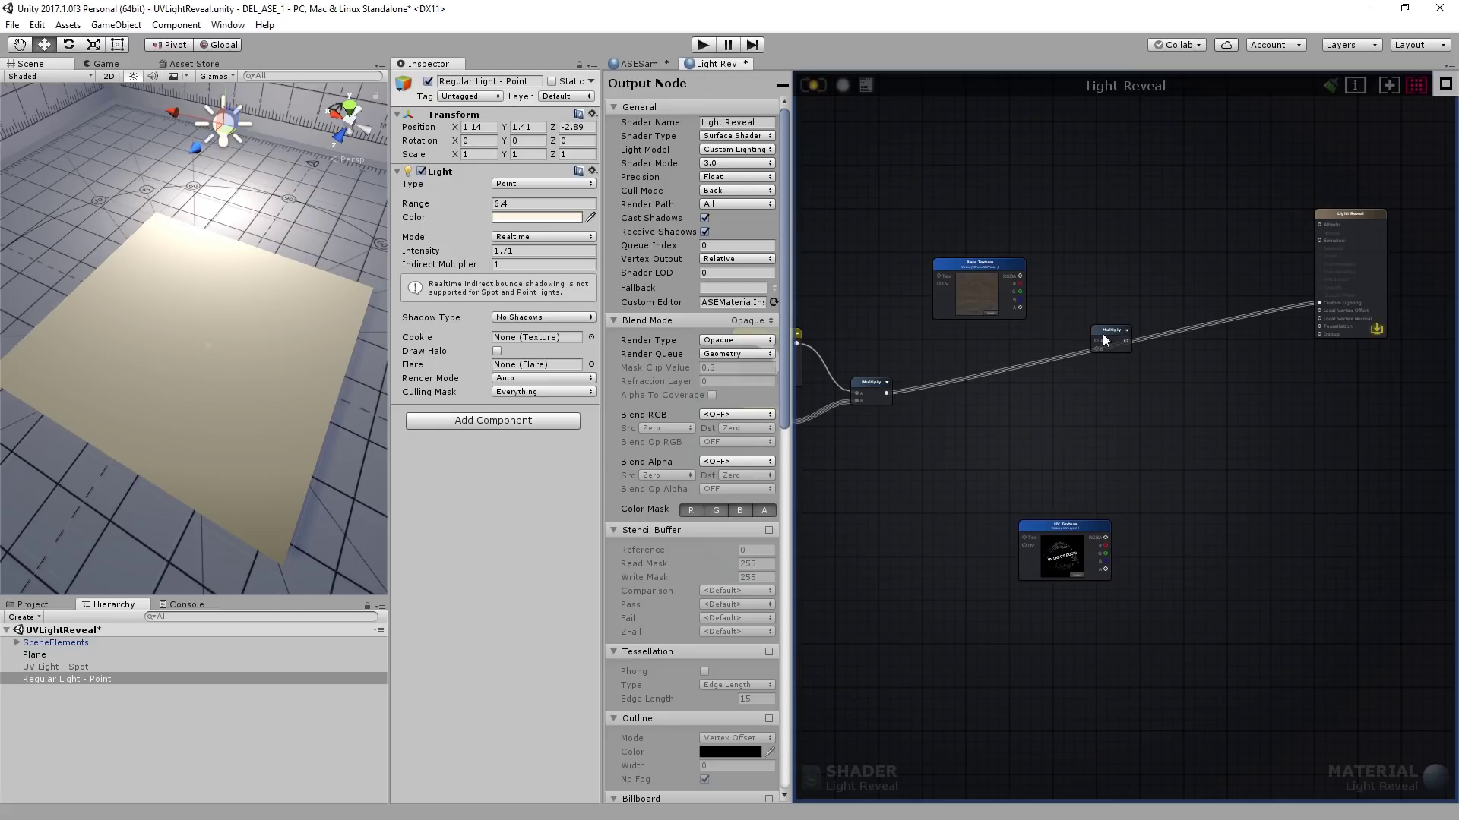
mouse_move(1109, 342)
mouse_down()
mouse_move(1105, 324)
mouse_move(1114, 342)
mouse_move(1096, 351)
mouse_up()
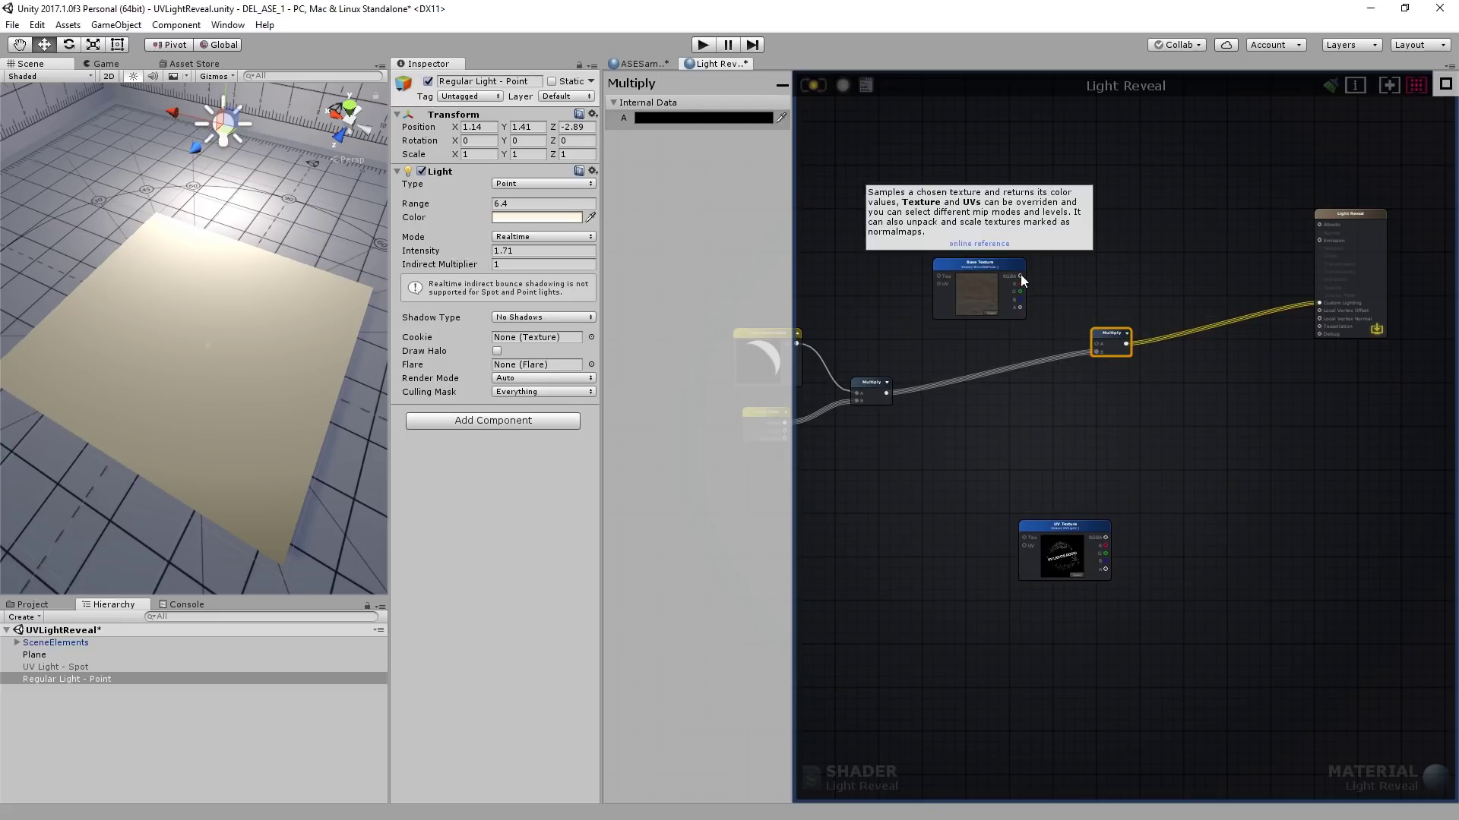
drag(1019, 275, 1096, 346)
Update the shader and move the Regular Light - Point to about X -0.22, Y 1.53, Z -2.24.
click(822, 89)
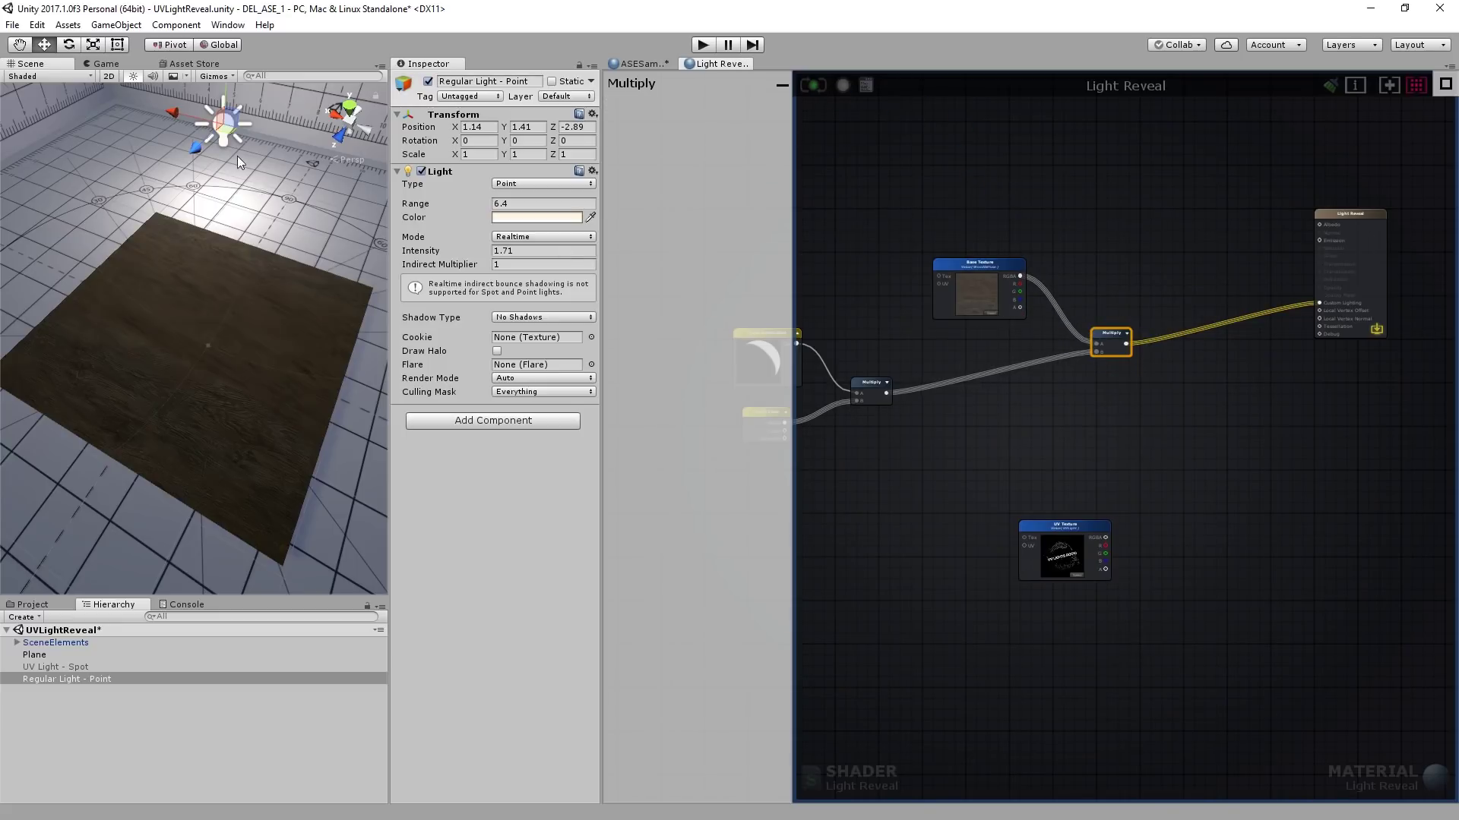
drag(225, 131, 293, 173)
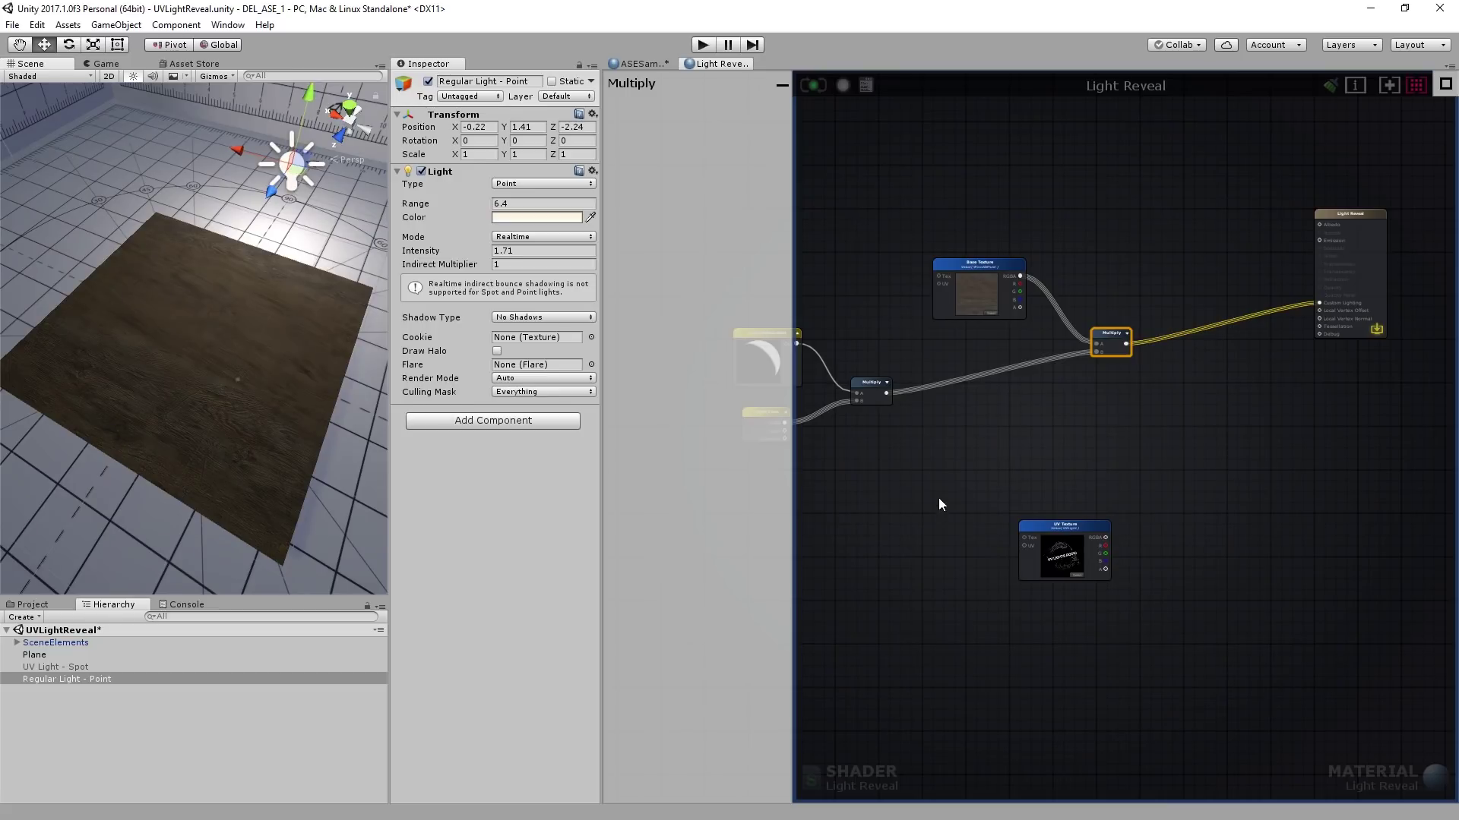
Insert a Saturate node on the wire between the two Multiply nodes and update the shader.
scroll(961, 344, up, 3)
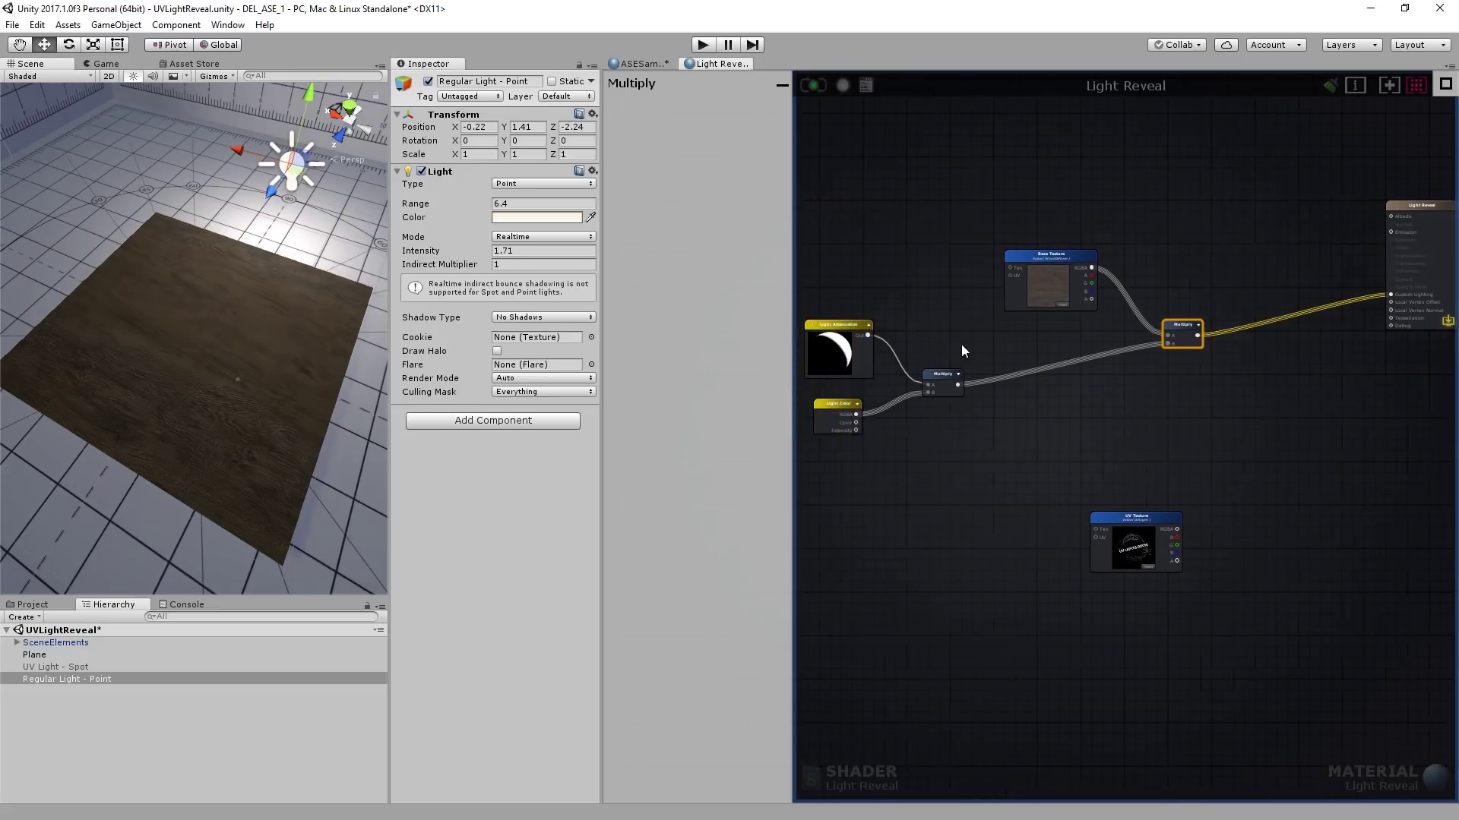
click(1106, 392)
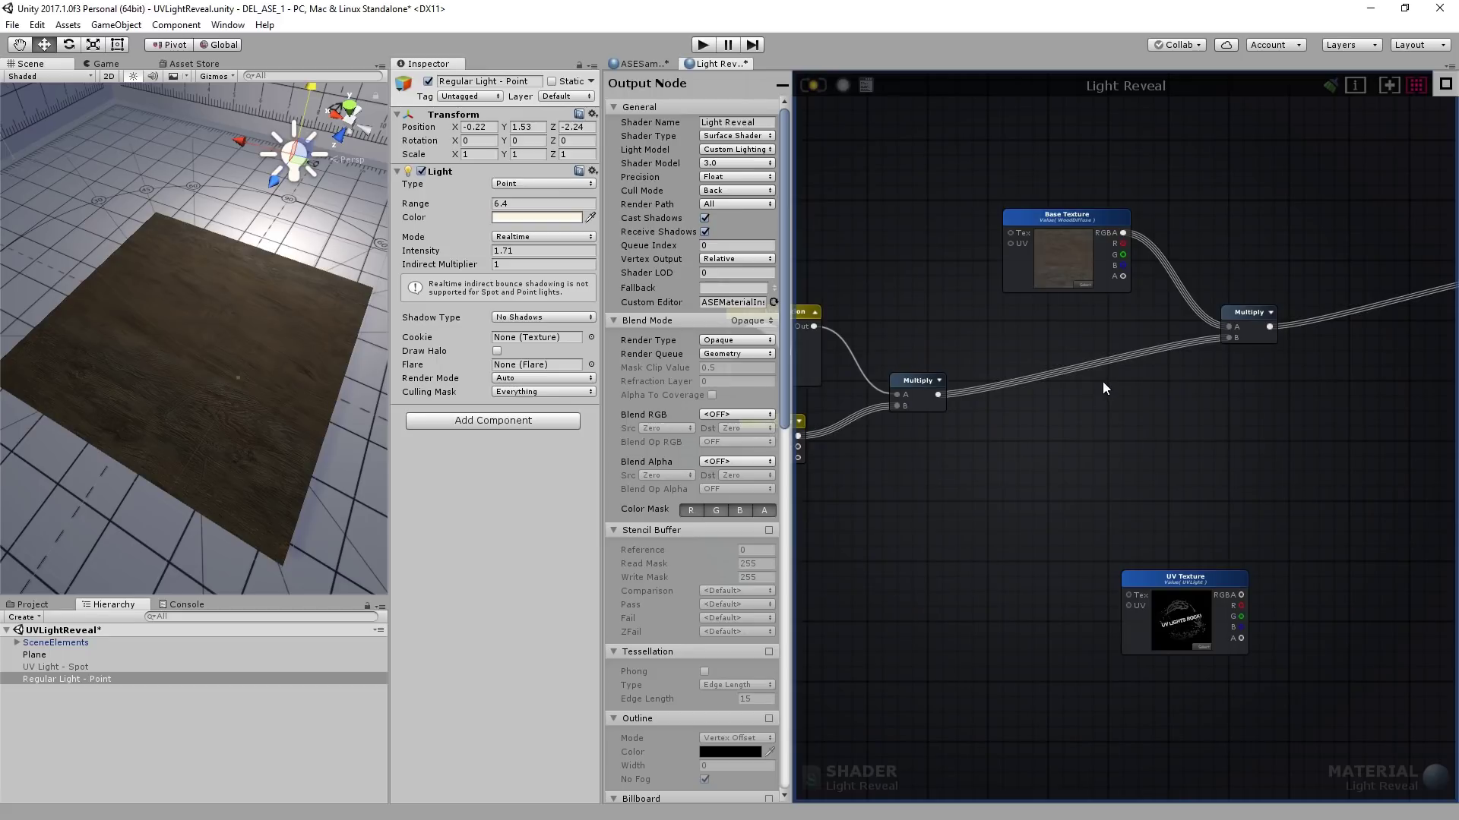
right_click(1021, 413)
text(sa)
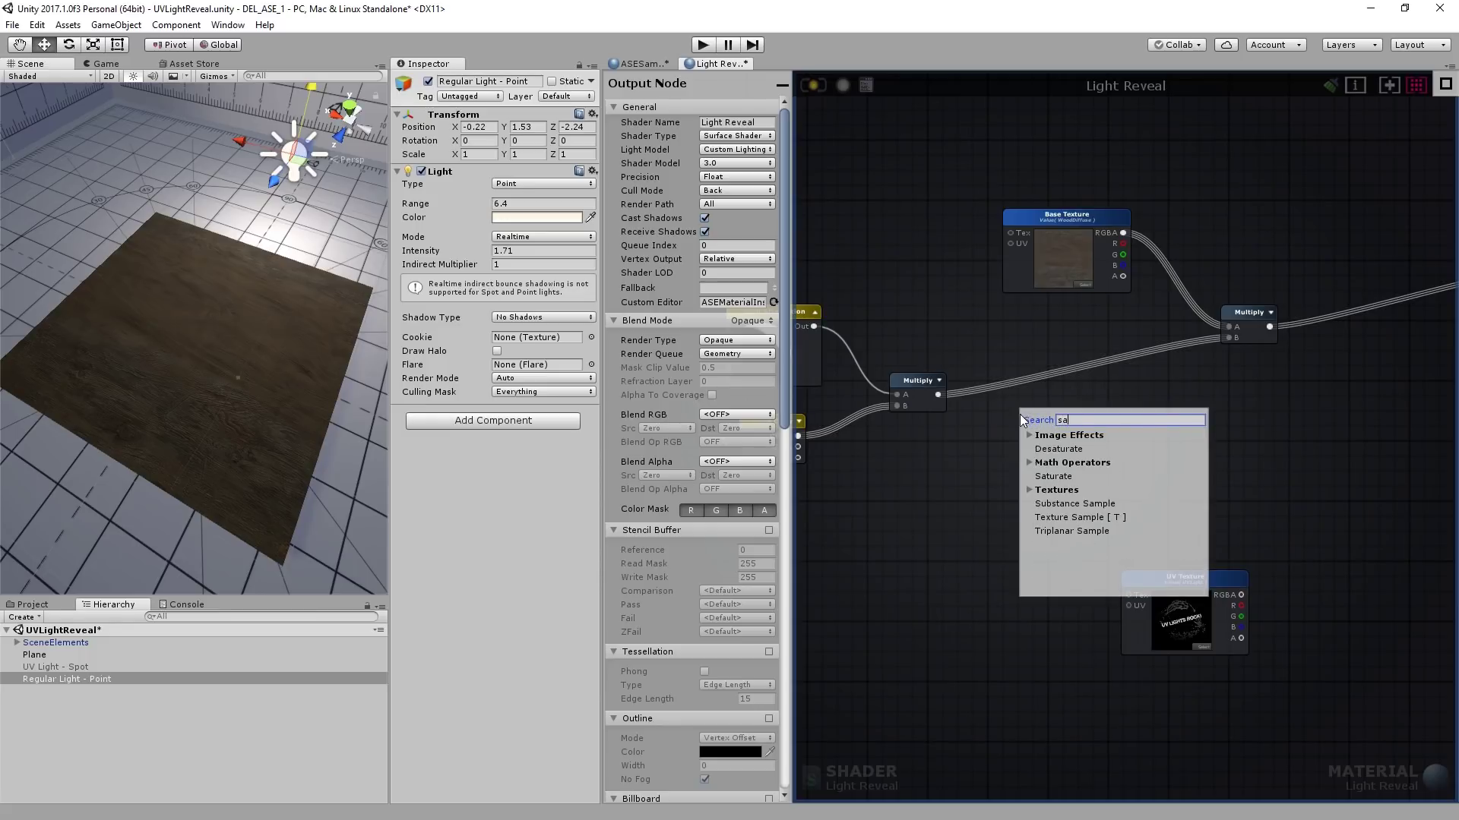
text(tura)
click(1055, 476)
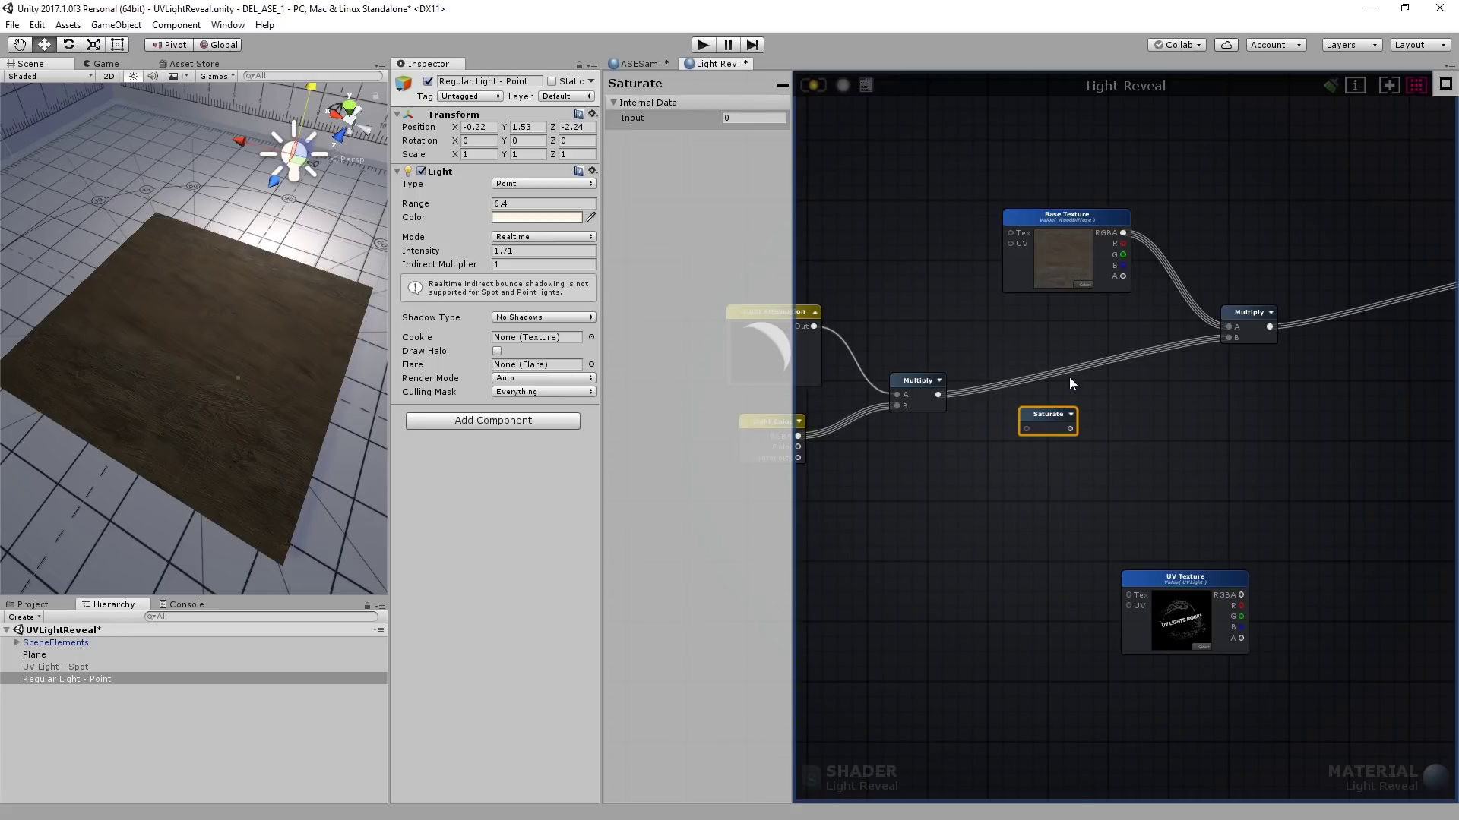
alt+drag(1055, 413, 1073, 368)
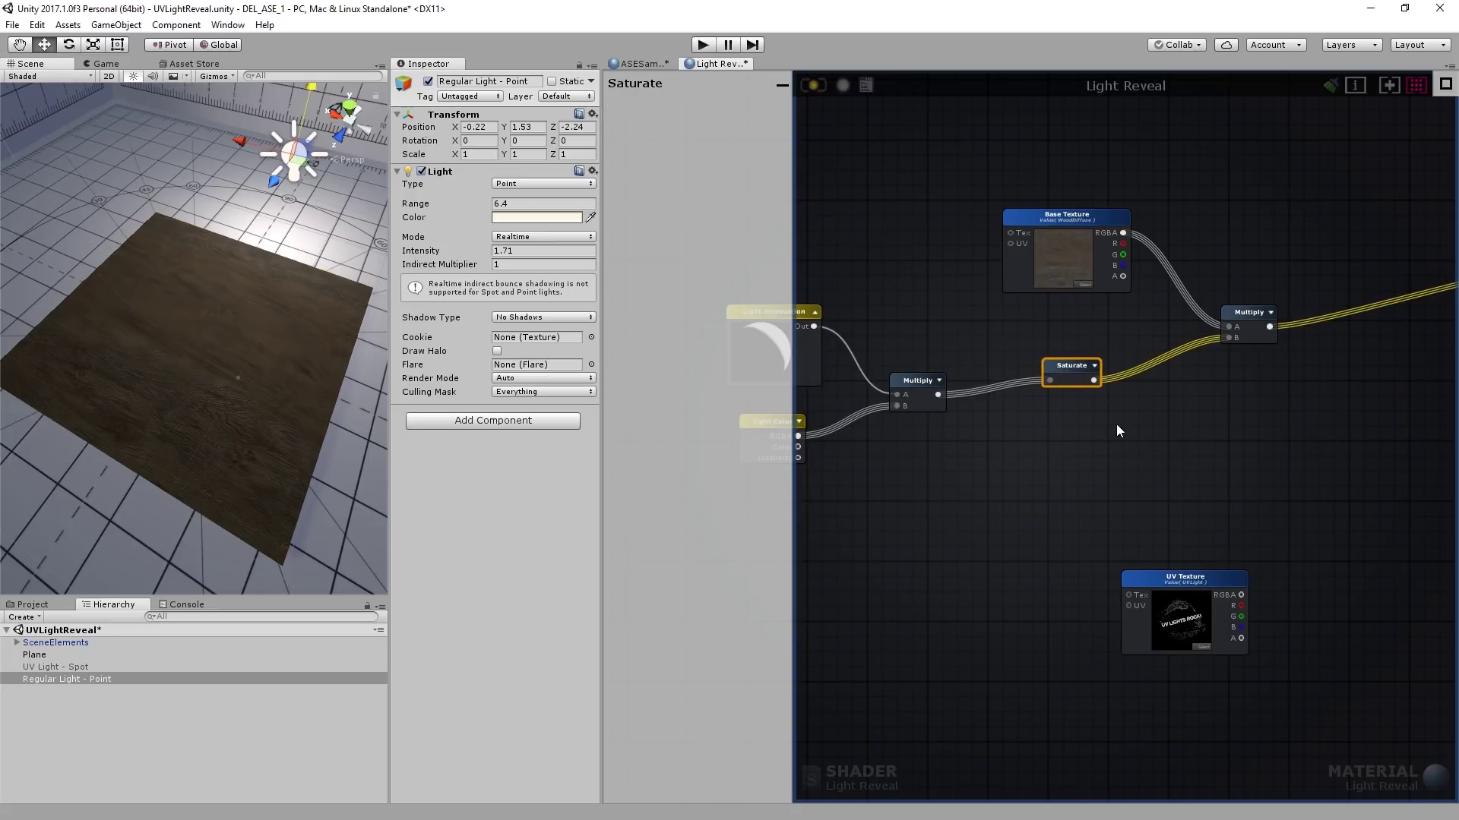
click(1115, 422)
click(814, 84)
Insert an Add node between the second Multiply and Custom Lighting, and connect UV Texture's RGBA output to its B input.
drag(1193, 580, 1235, 484)
middle_drag(1316, 266, 1119, 246)
click(1209, 342)
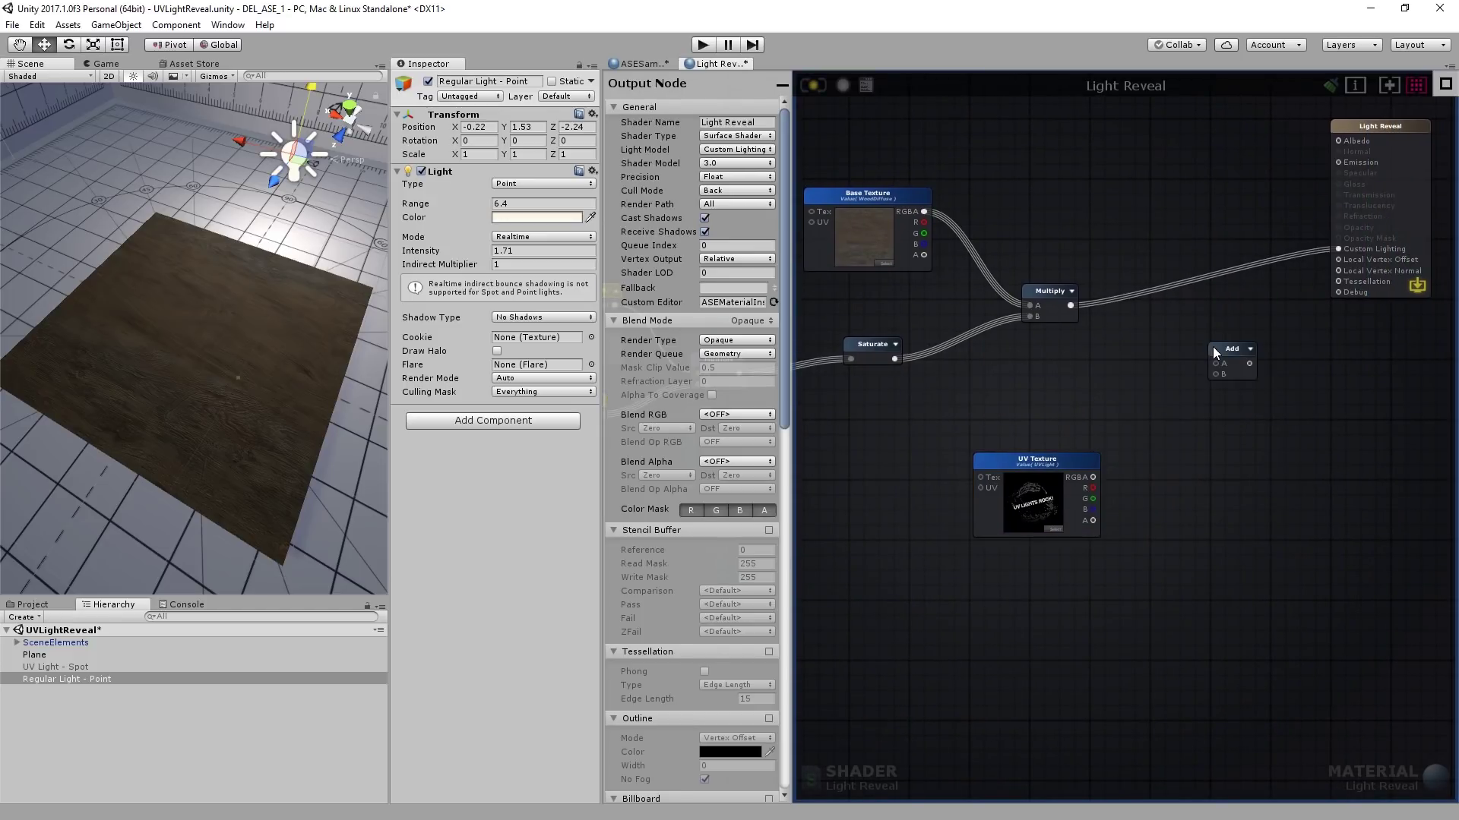
drag(1229, 358, 1226, 314)
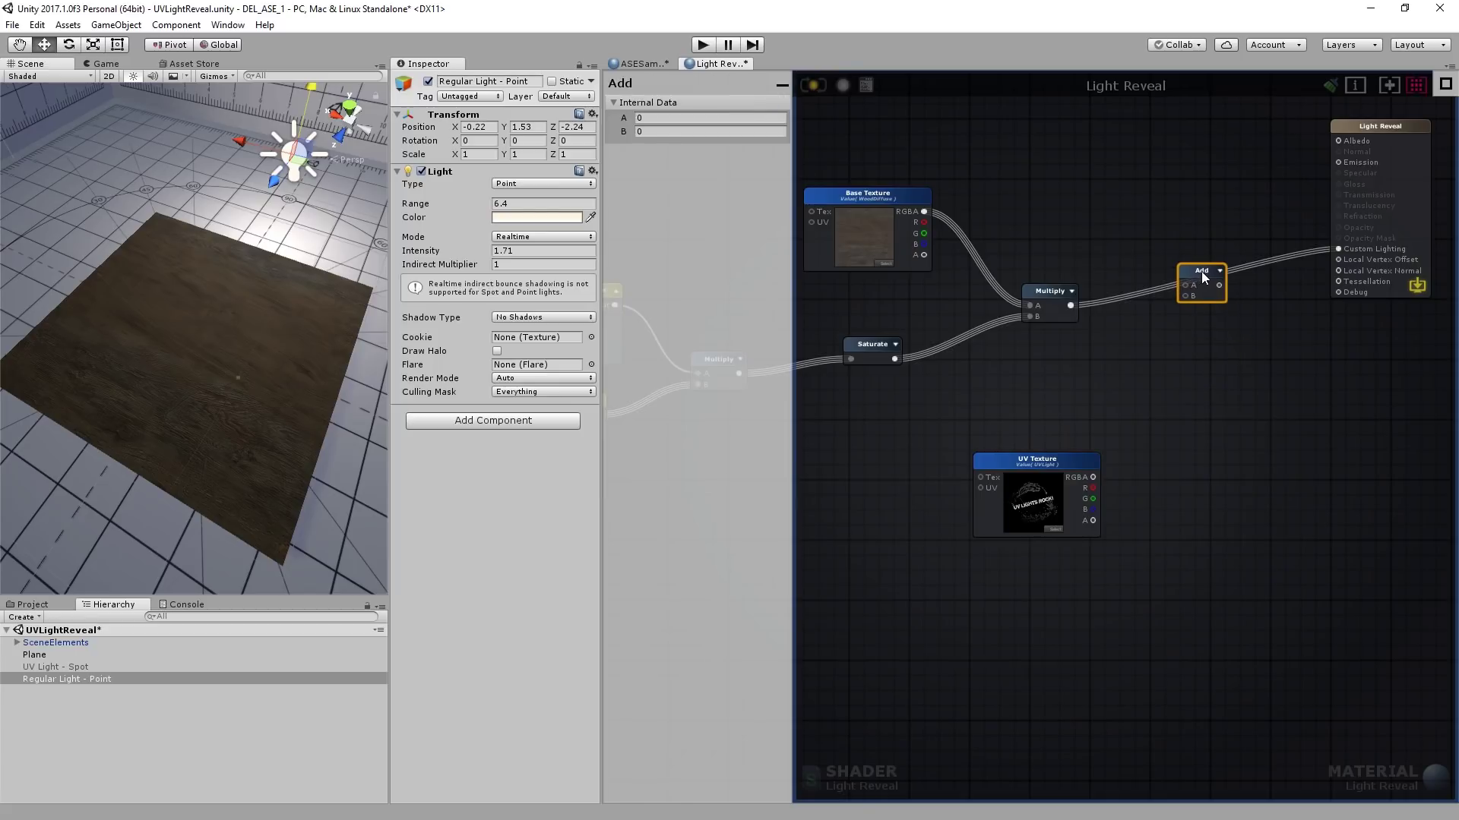
drag(1072, 464, 1185, 296)
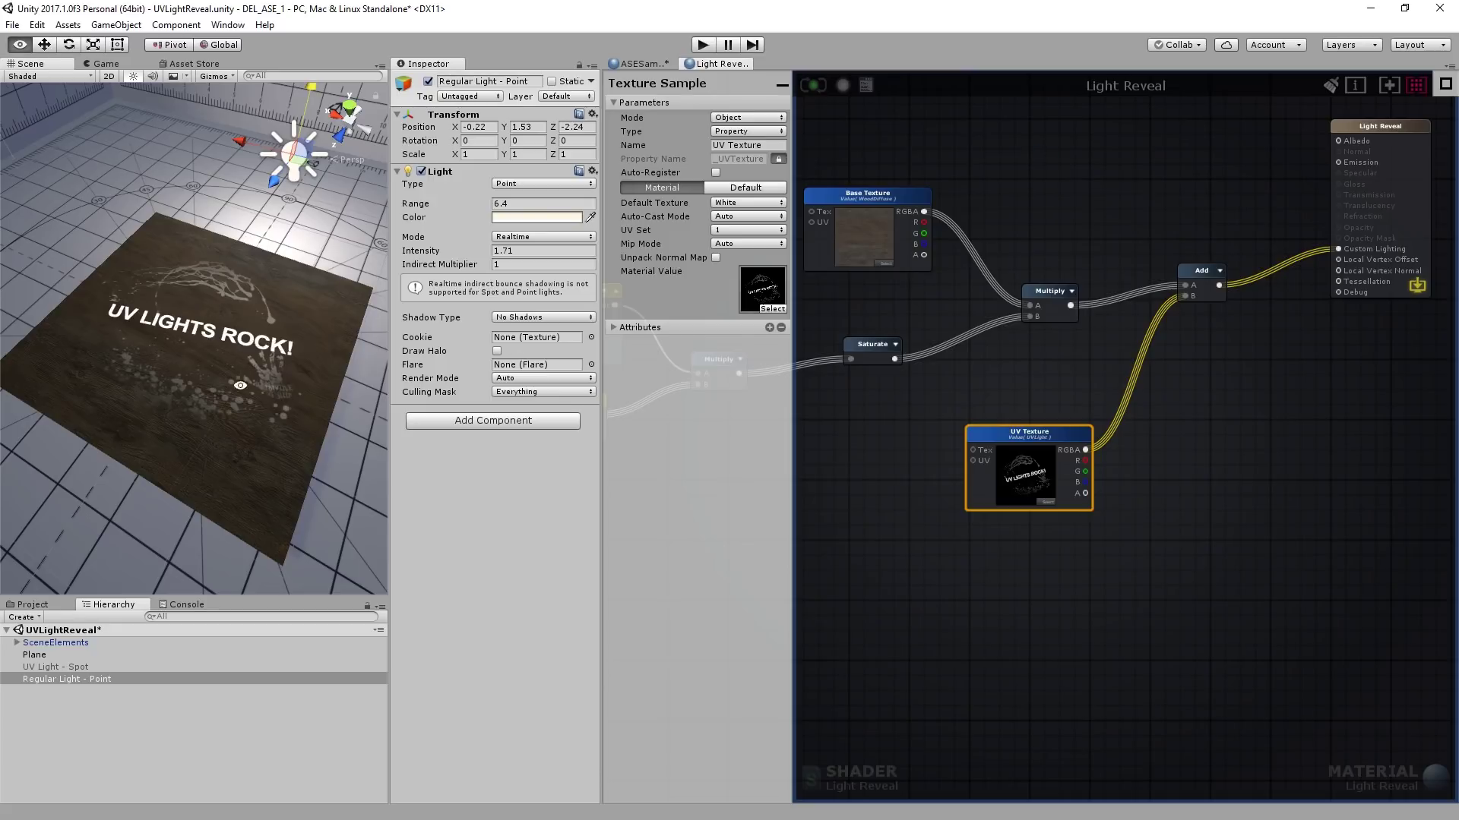
alt+drag(227, 385, 169, 317)
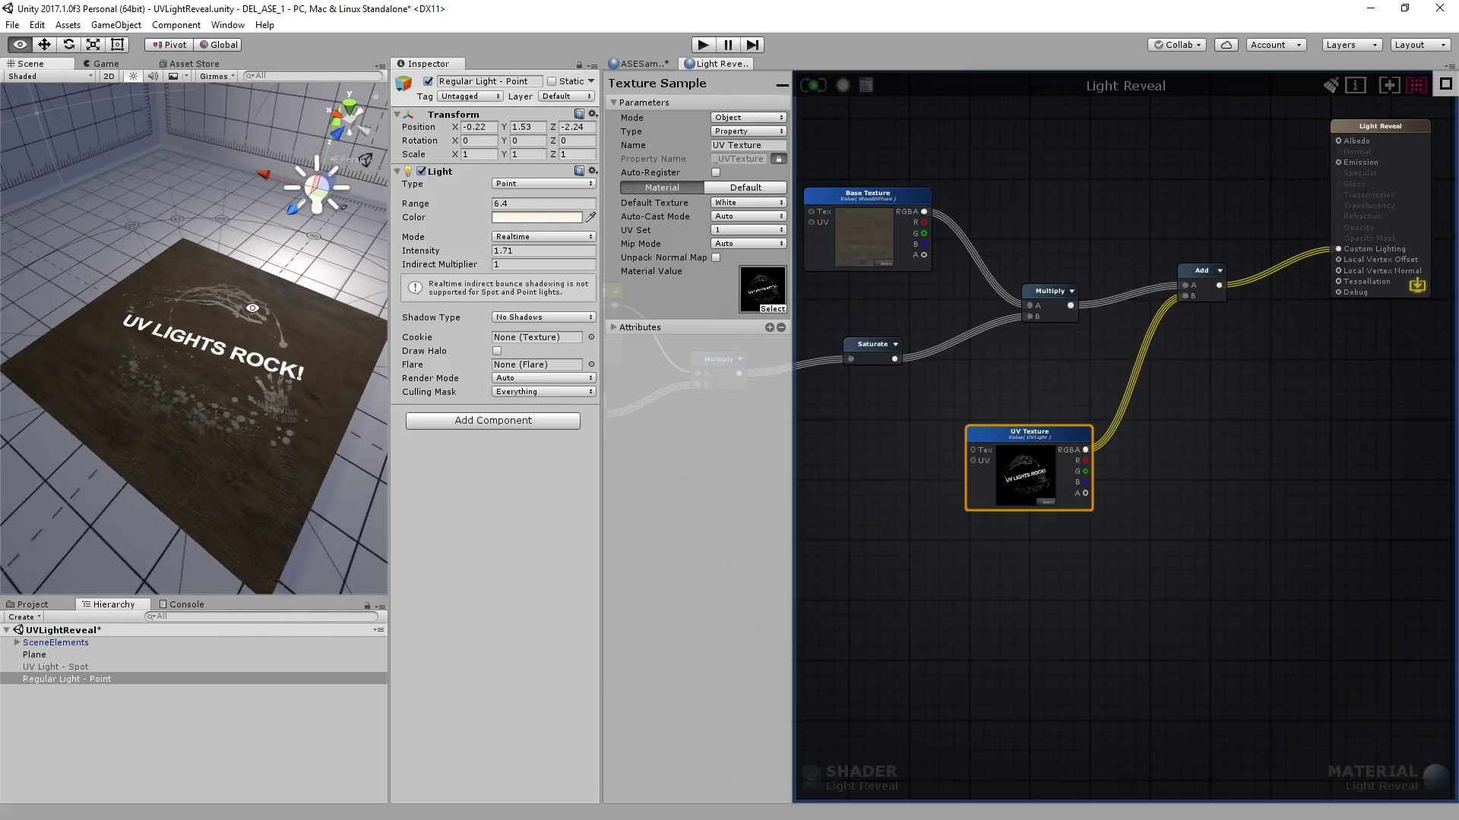
alt+drag(231, 272, 236, 311)
alt+scroll(263, 269, up, 5)
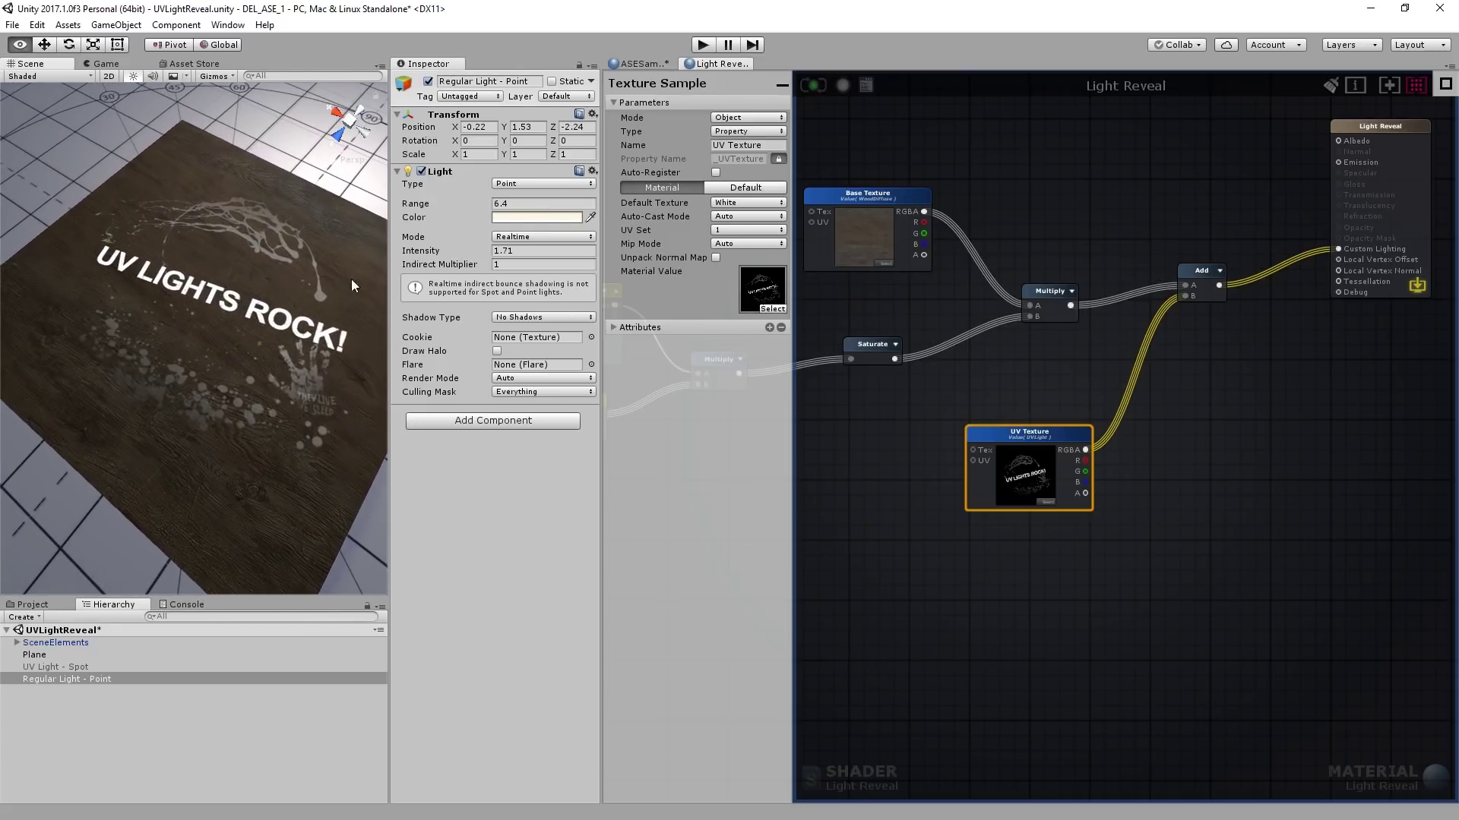
Move the Regular Light - Point over the plane's far corner, to about X 0.242, Y 1.53, Z -1.579.
alt+scroll(256, 286, down, 5)
middle_drag(282, 230, 246, 257)
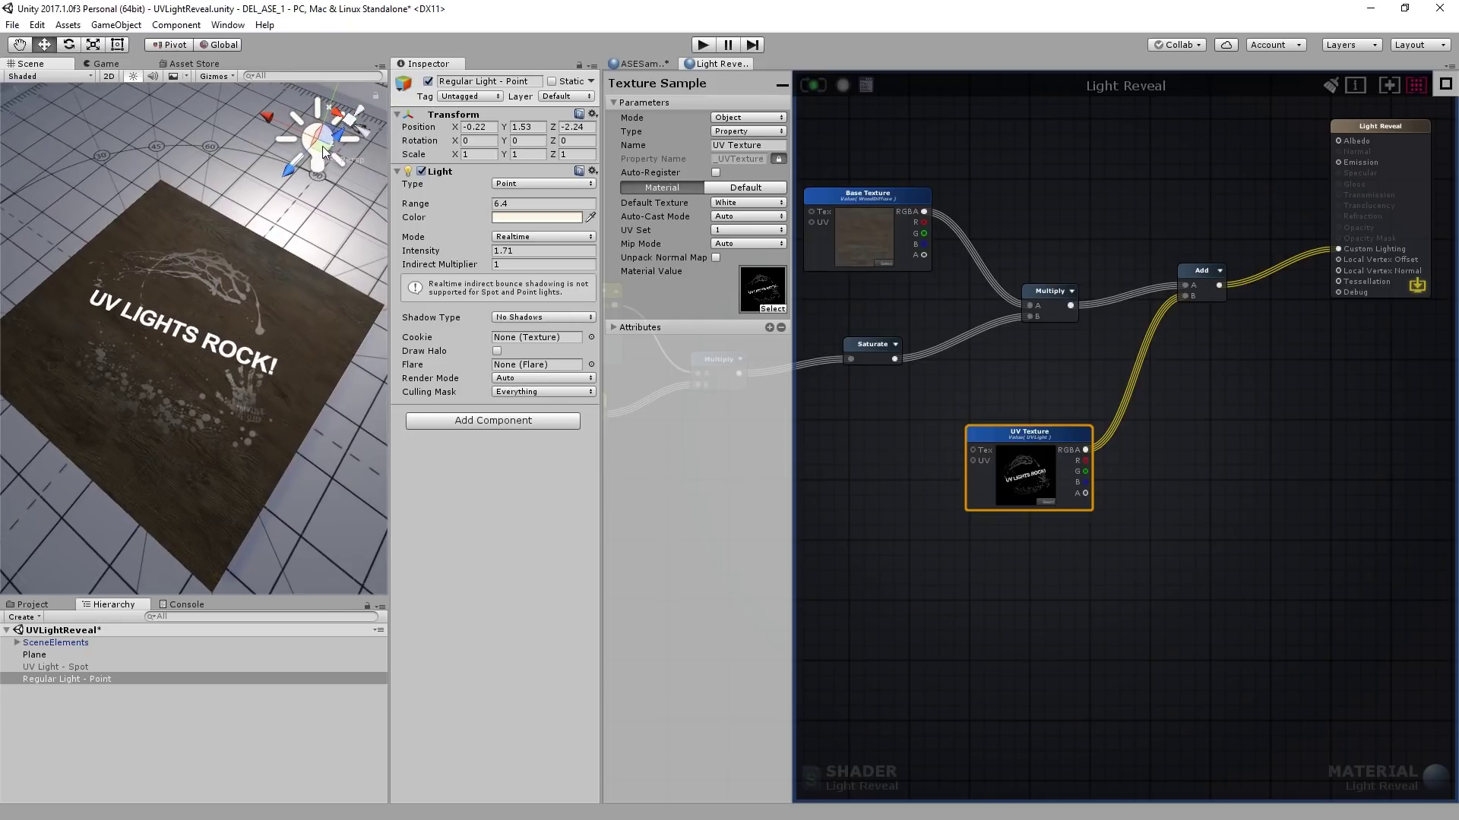
drag(322, 144, 246, 155)
Add a World Space Light Pos node to the graph below the Light Color node.
scroll(1101, 421, down, 4)
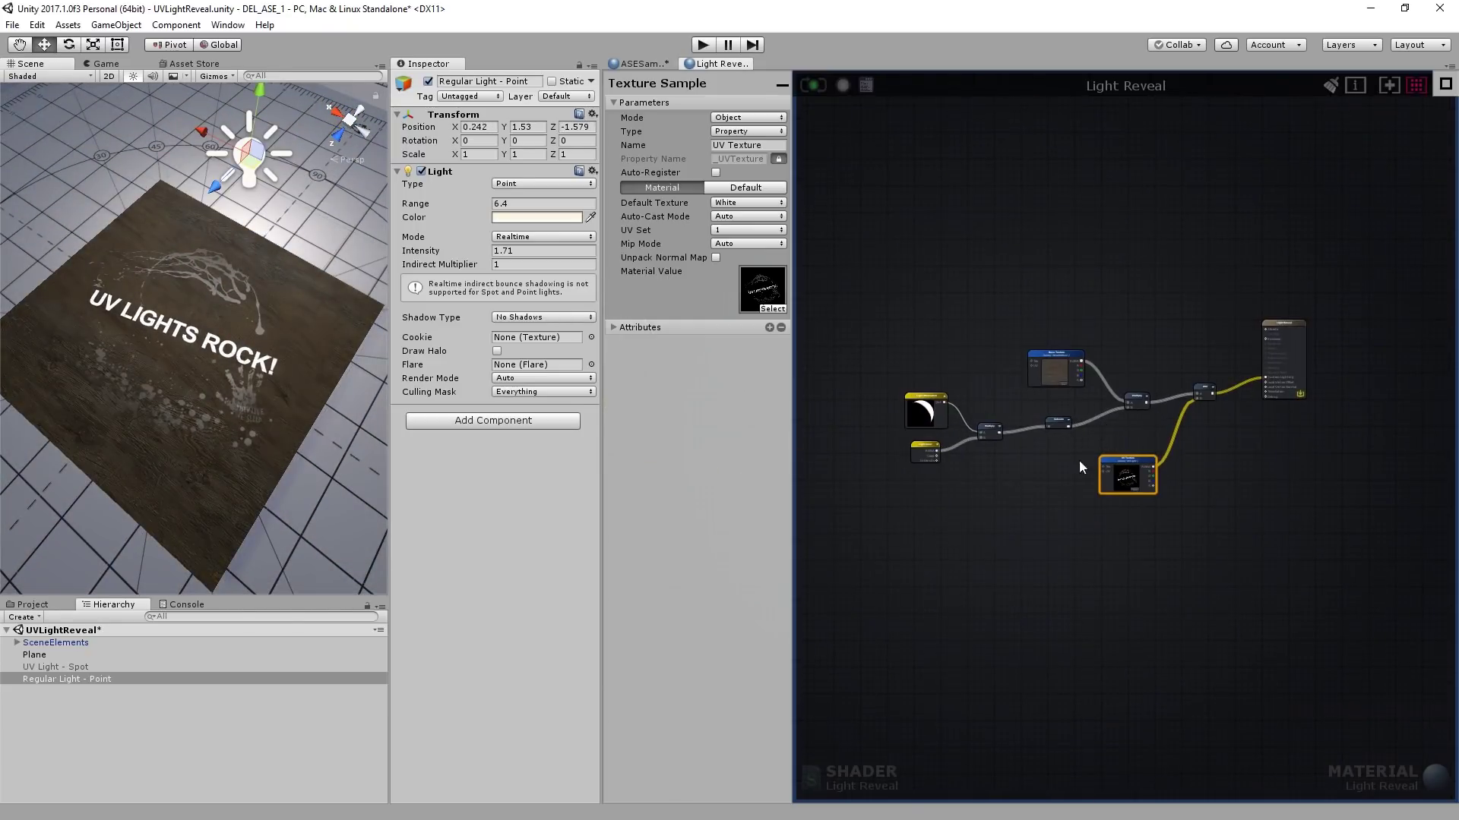
middle_drag(1070, 464, 1157, 351)
click(1046, 460)
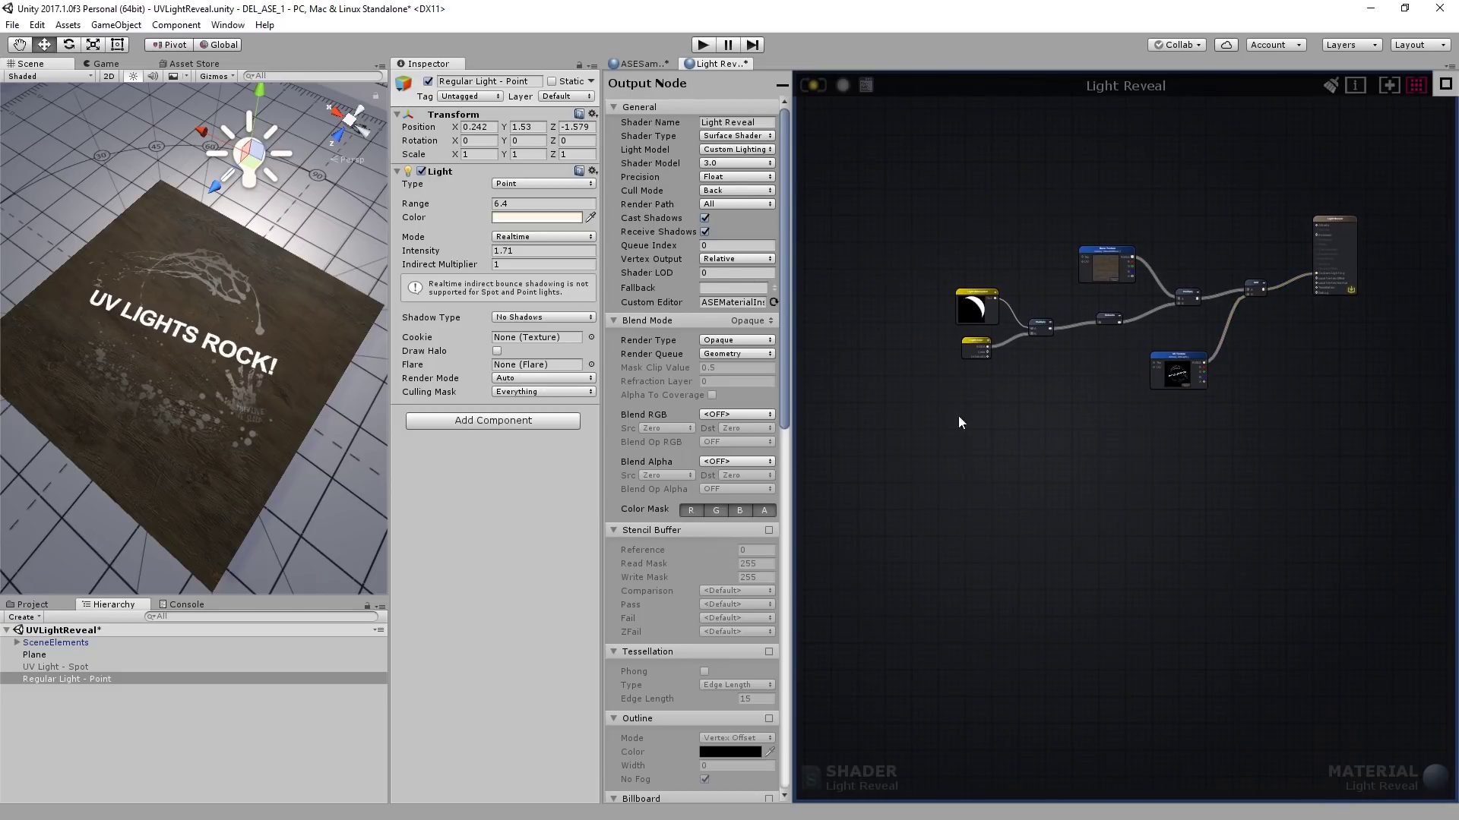
scroll(946, 415, up, 2)
right_click(899, 386)
click(927, 466)
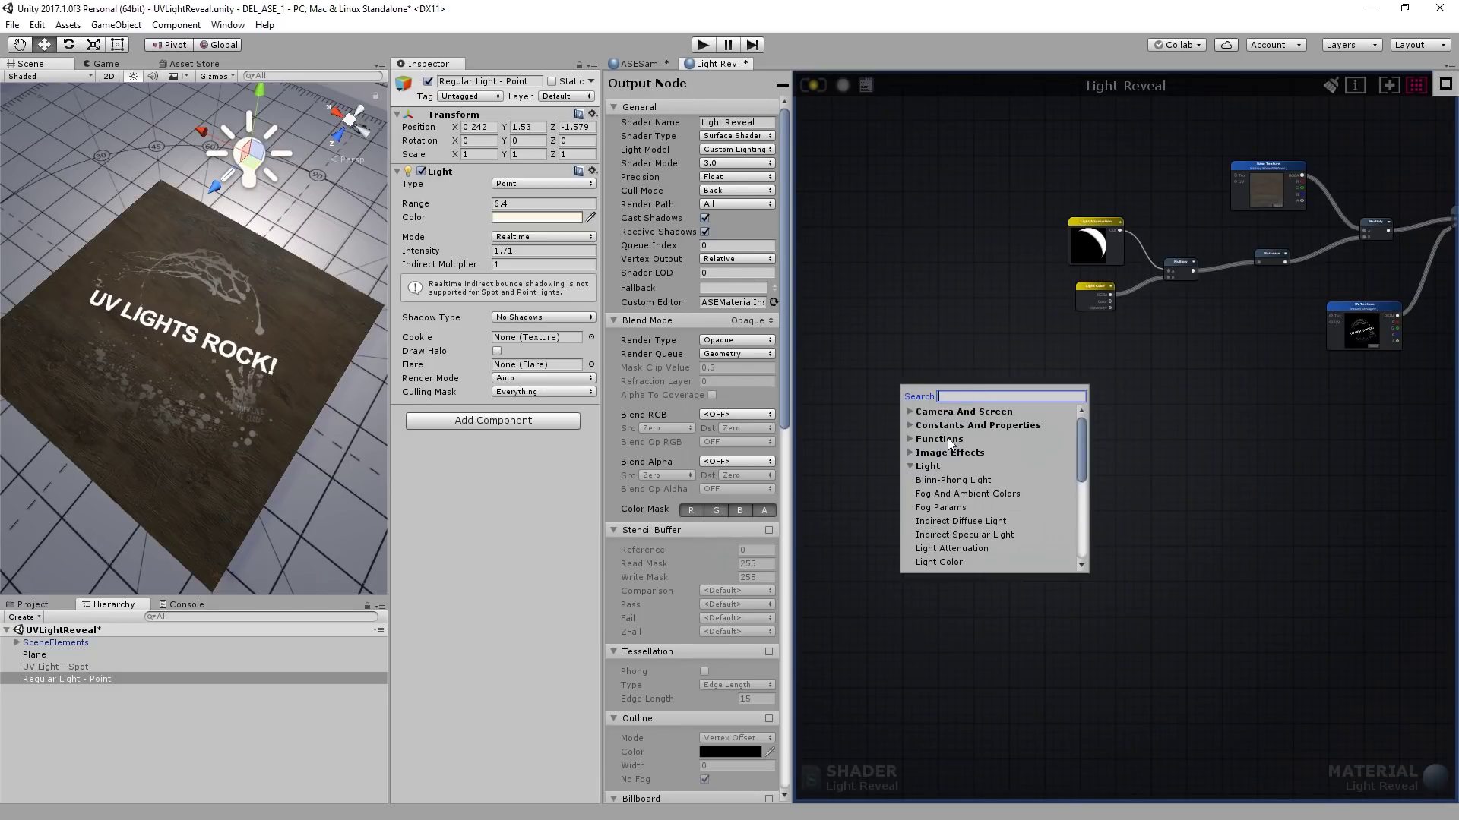
scroll(965, 456, down, 2)
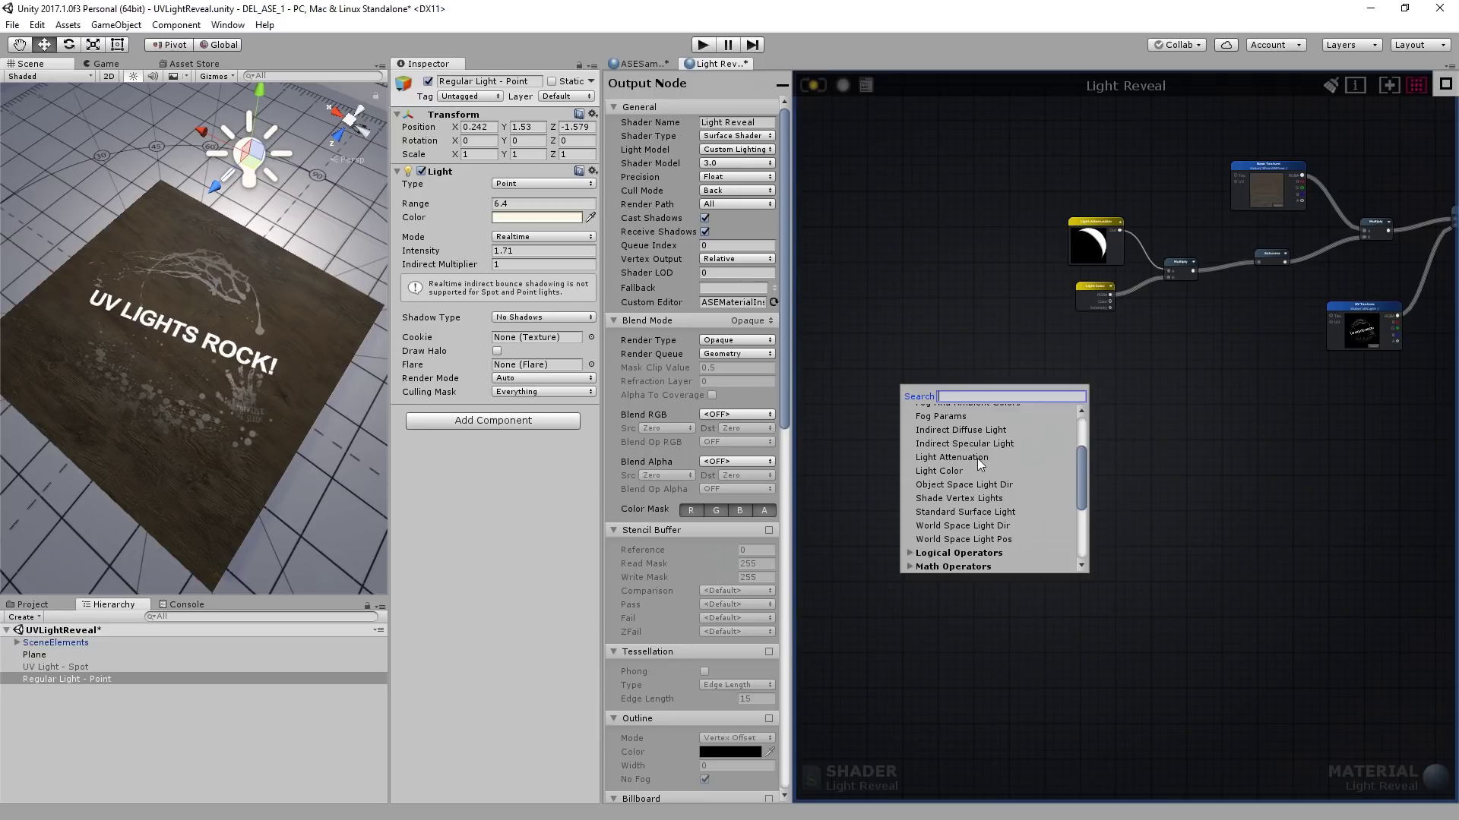
click(950, 539)
scroll(954, 416, up, 5)
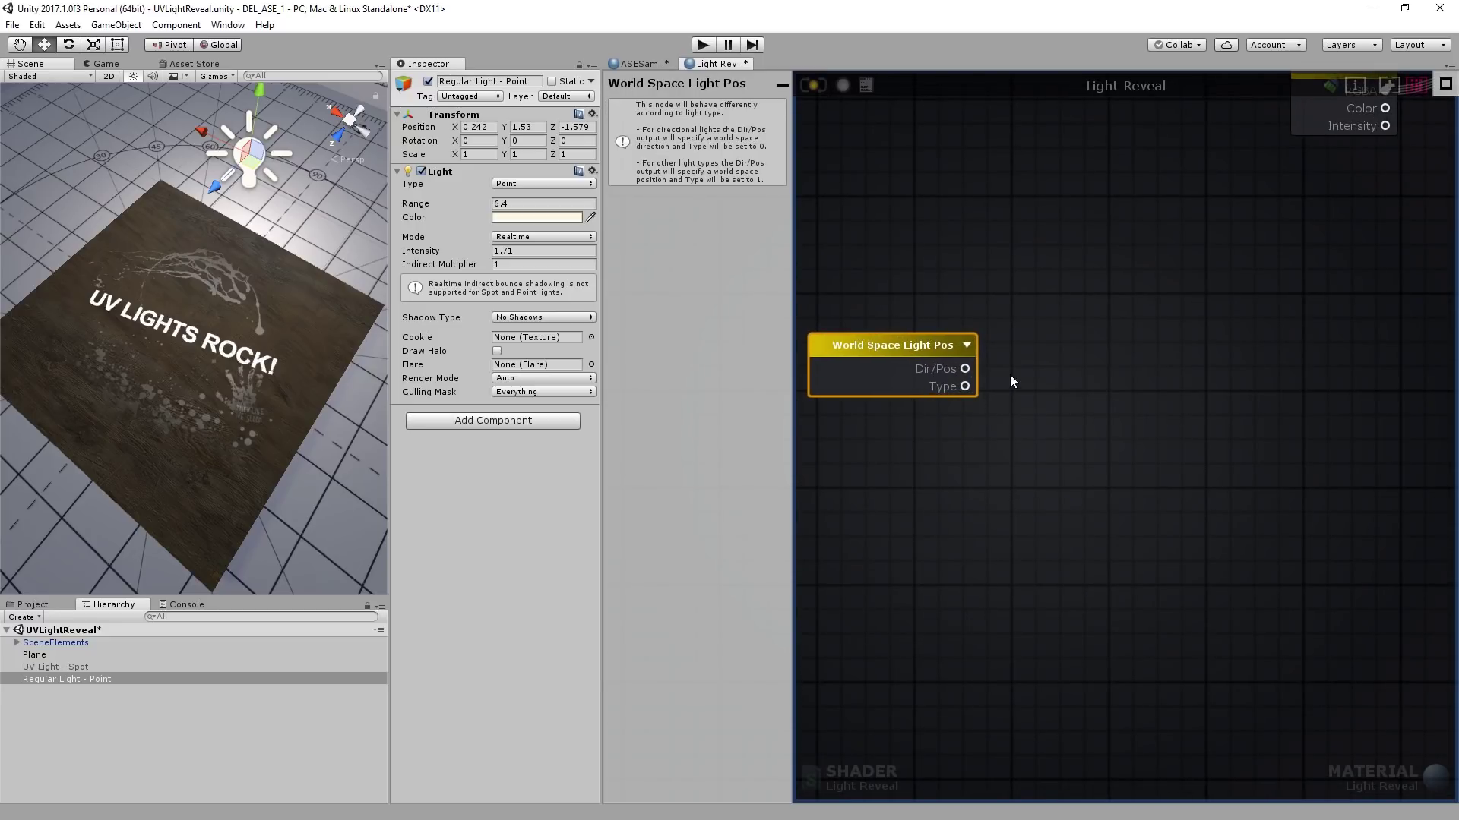
key(alt+Tab)
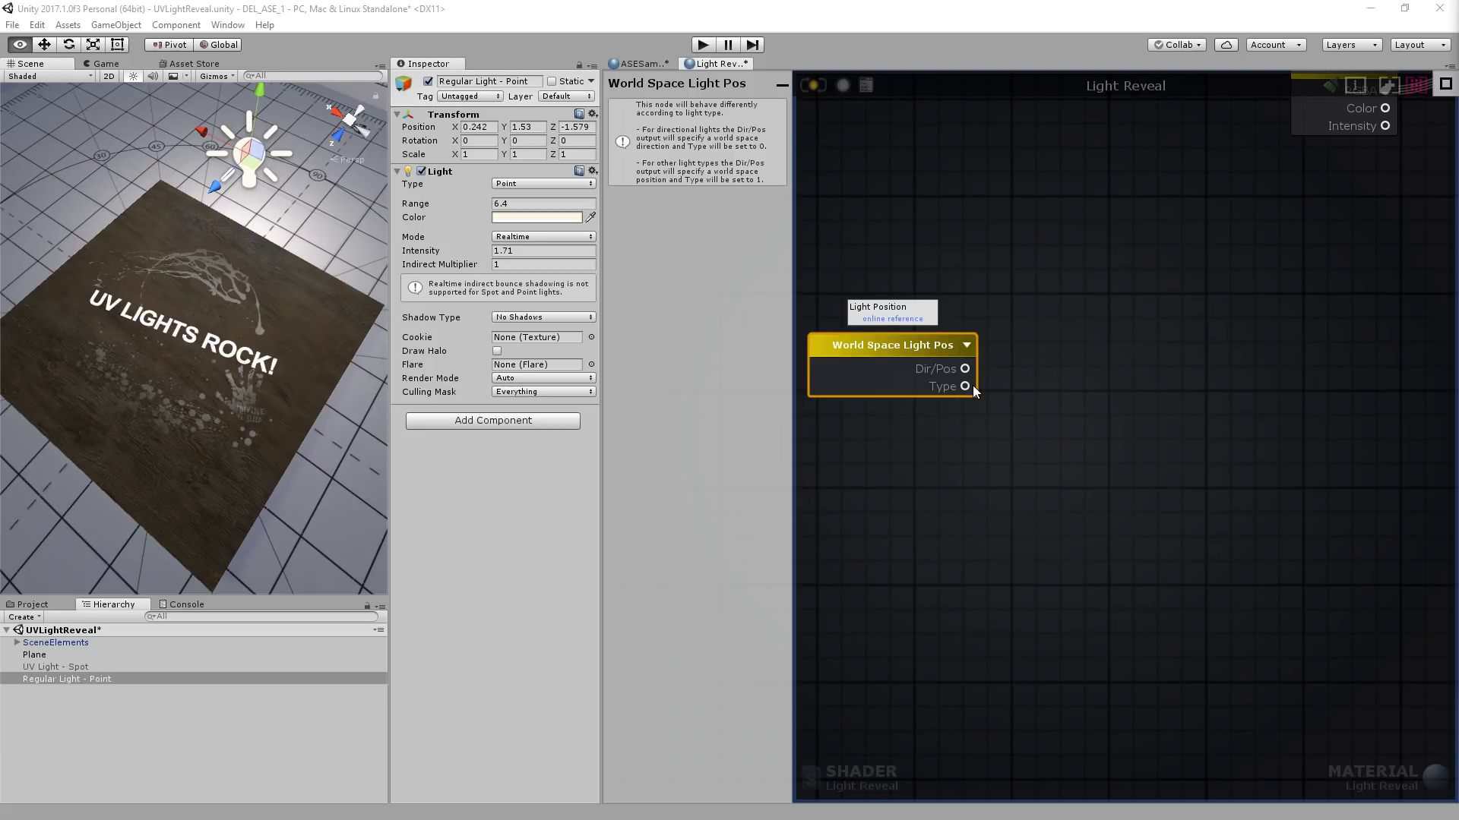
Move the UV Texture node closer to the light nodes and insert a Multiply node on its wire to Add.
scroll(1250, 281, down, 3)
middle_drag(1338, 220, 1158, 314)
drag(1260, 313, 973, 98)
drag(1242, 246, 1019, 286)
middle_drag(1248, 392, 1181, 359)
drag(1408, 267, 1170, 266)
right_drag(1377, 271, 1222, 278)
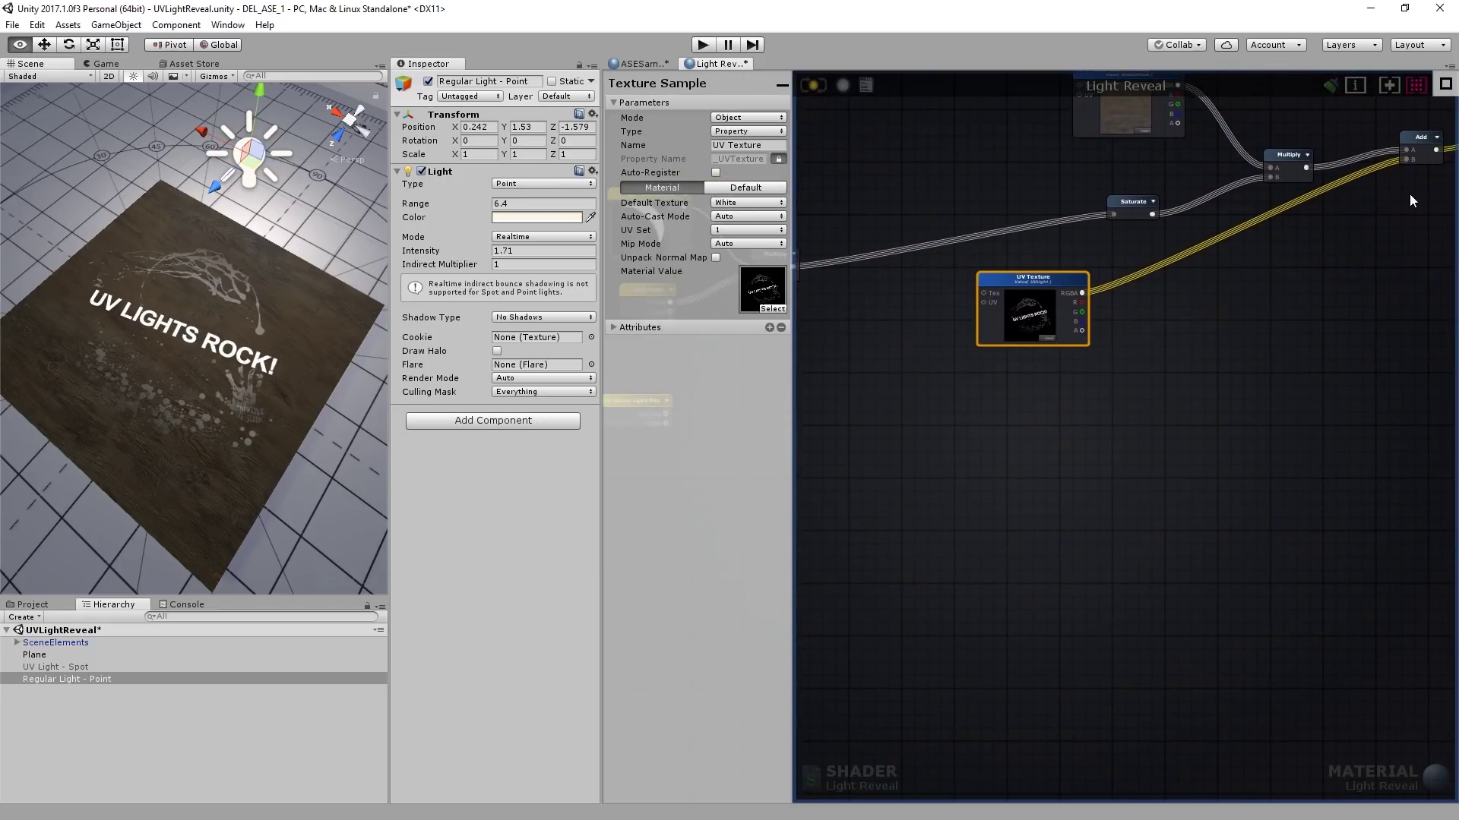
middle_drag(1223, 175, 1247, 257)
middle_drag(1040, 404, 1130, 297)
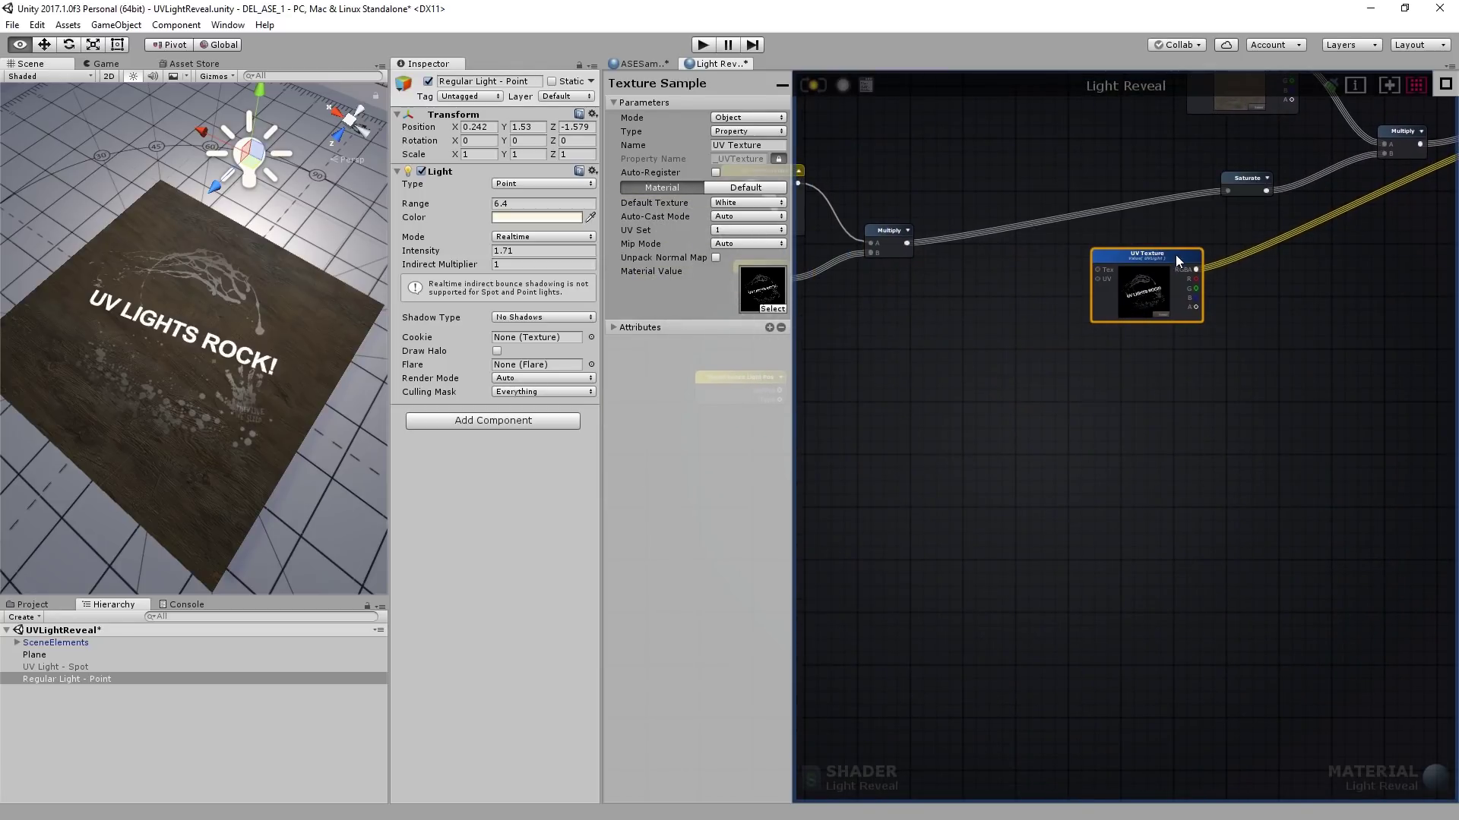
drag(1175, 254, 1113, 256)
click(1127, 404)
drag(1164, 408, 1229, 298)
Place another Multiply node below UV Texture and connect its output to the B input of UV Texture's Multiply.
click(1051, 372)
right_drag(1051, 372, 1145, 375)
key(m)
click(1147, 377)
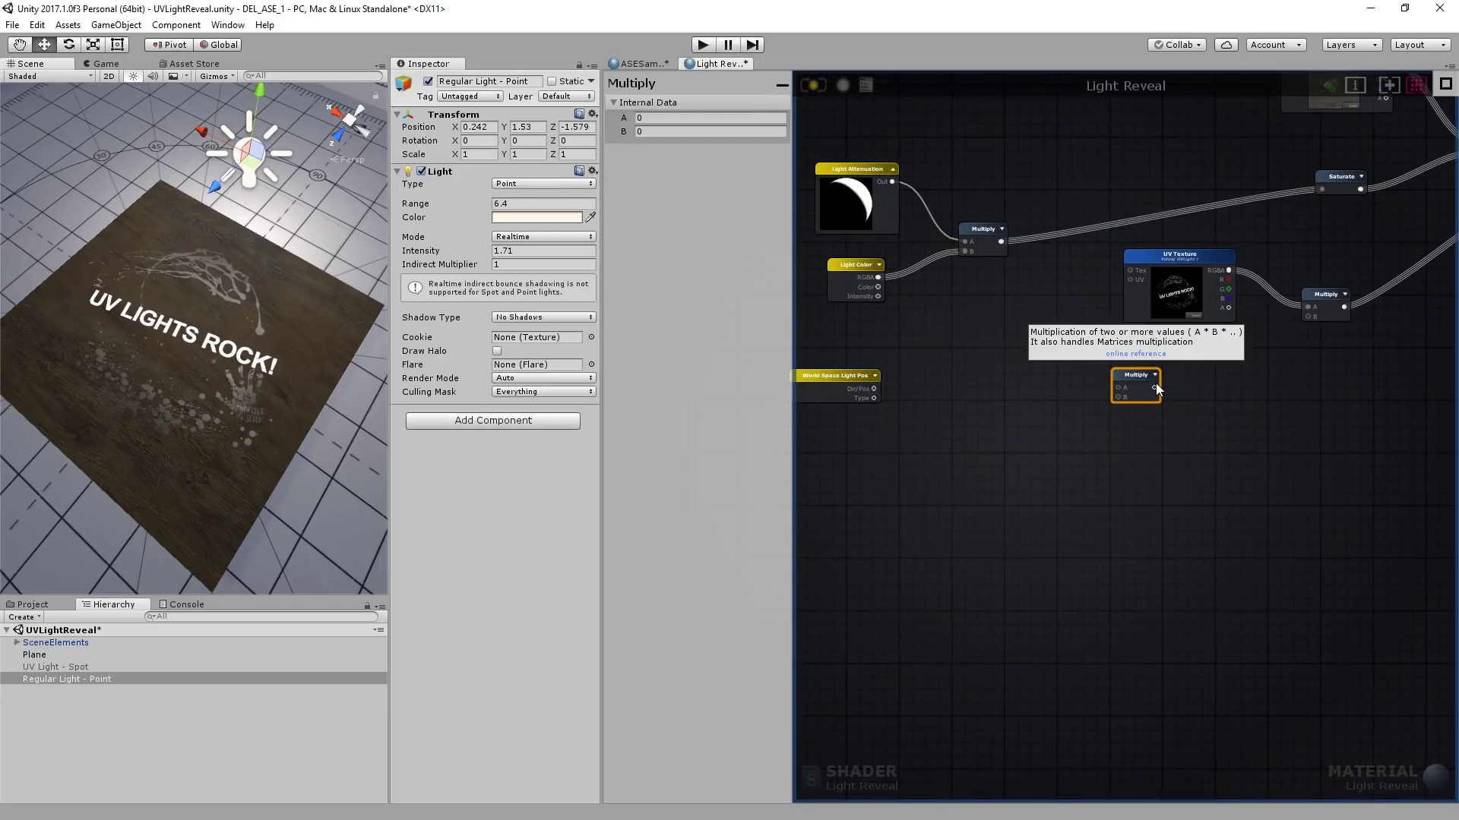
drag(1155, 388, 1306, 315)
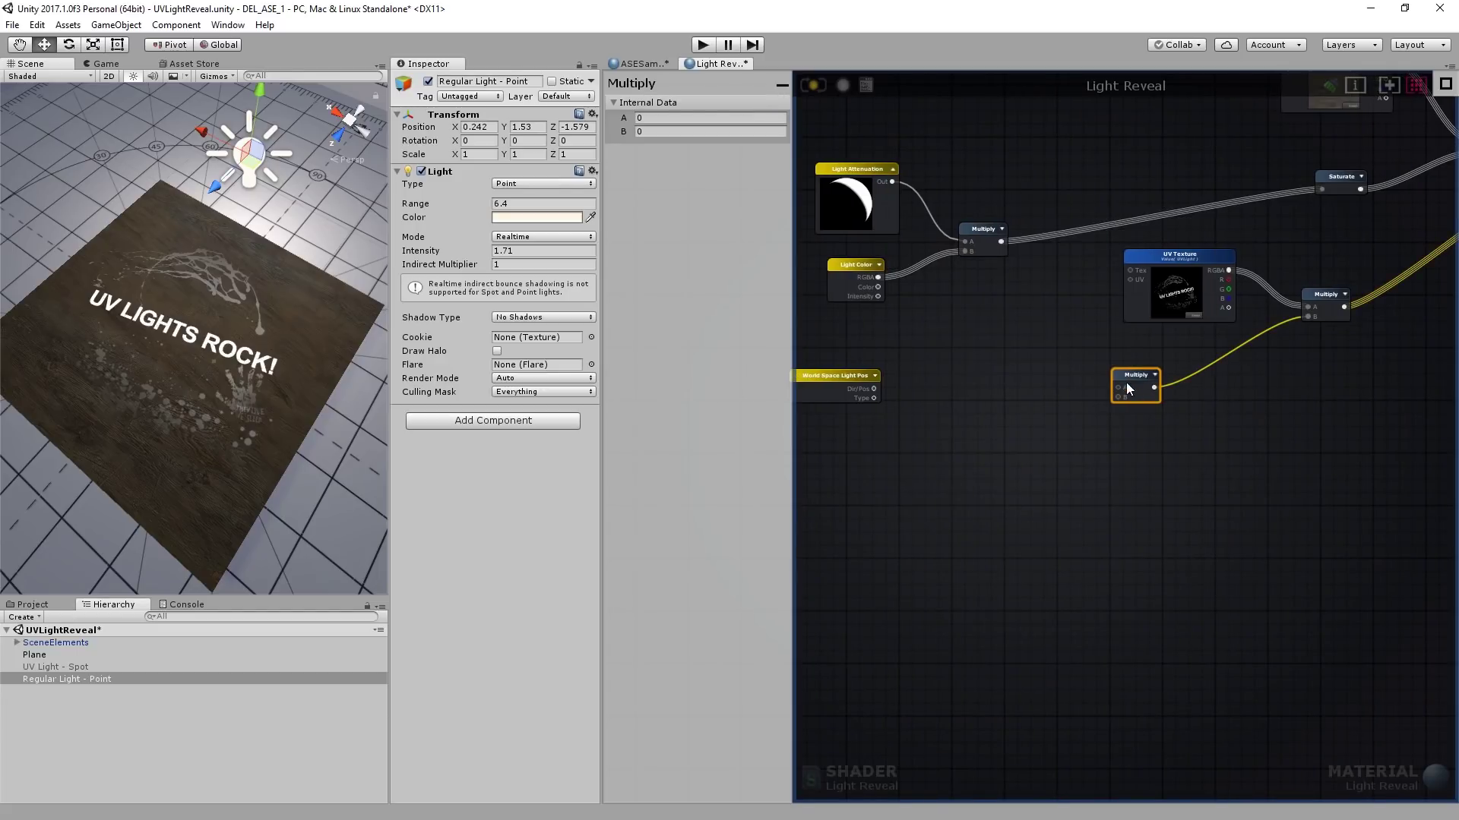
drag(1124, 380, 1144, 368)
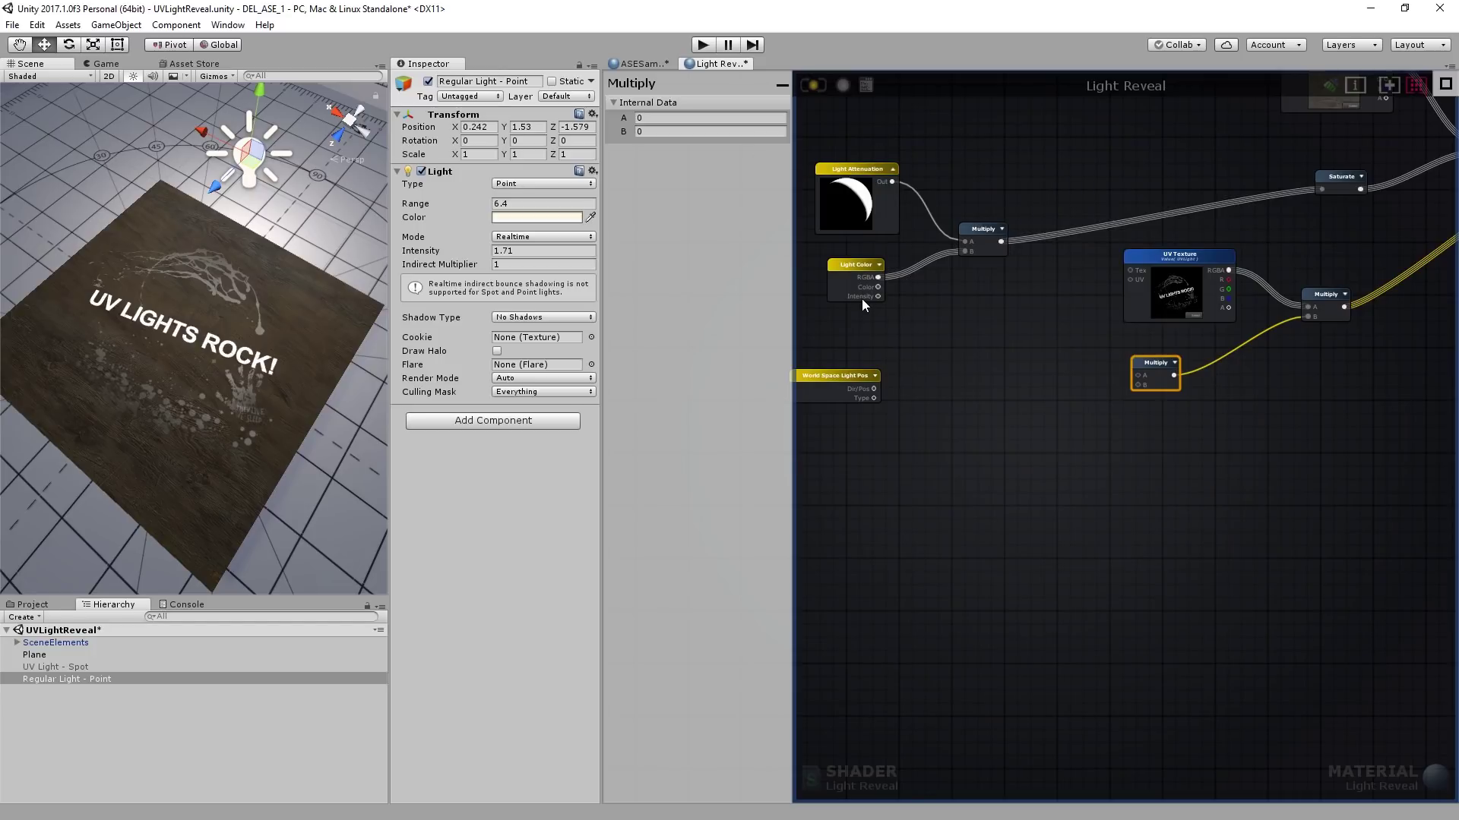
Connect the light attenuation and color Multiply to the lower Multiply's A input, and World Space Light Pos's Type output to its B input.
drag(1002, 242, 1140, 373)
middle_drag(976, 402, 1020, 393)
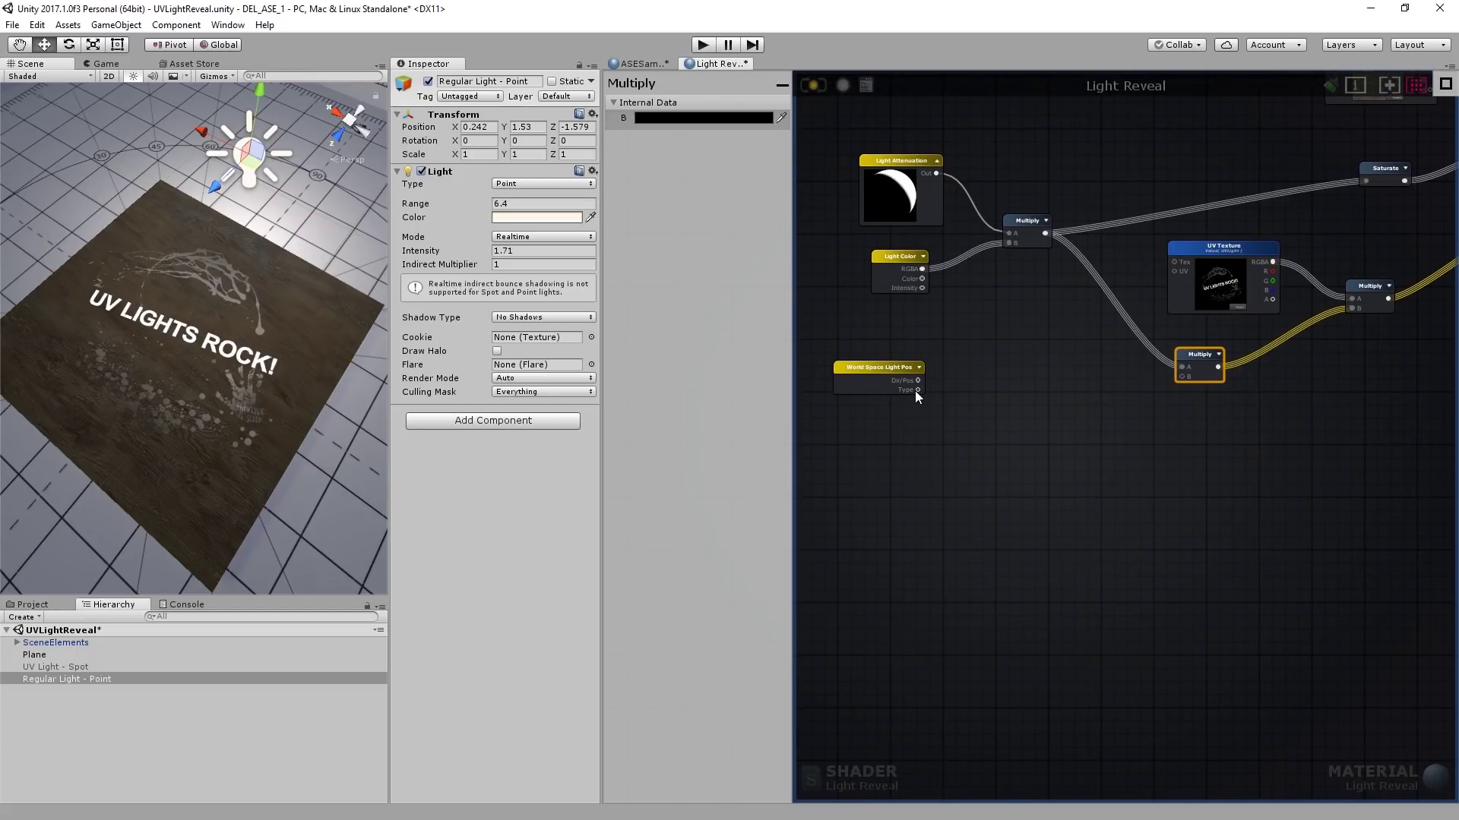
drag(917, 389, 1183, 376)
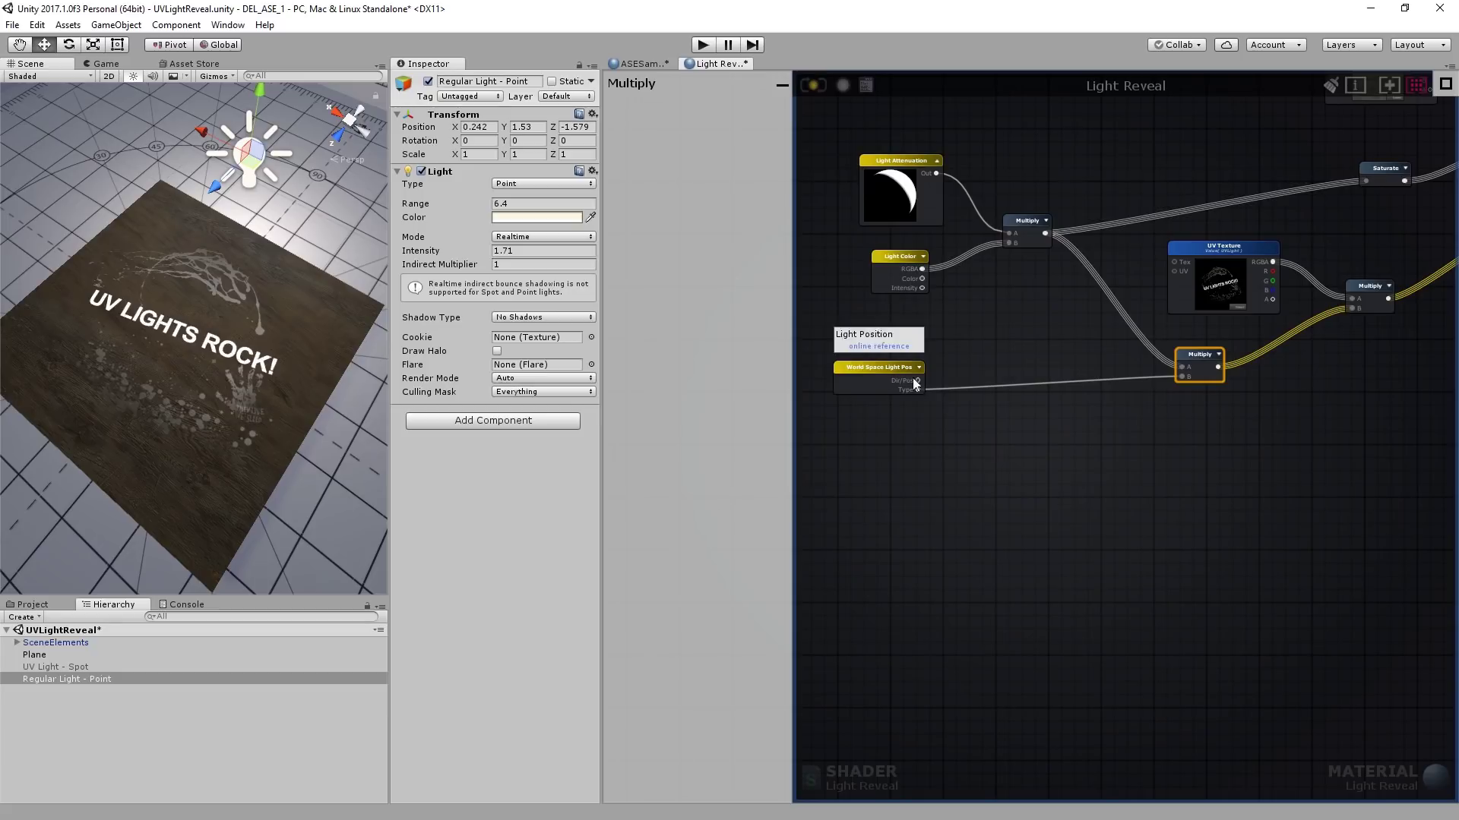
Update the shader and move the Regular Light - Point to about X 0.77, Y 1.53, Z -3.88.
middle_drag(1228, 316, 1161, 326)
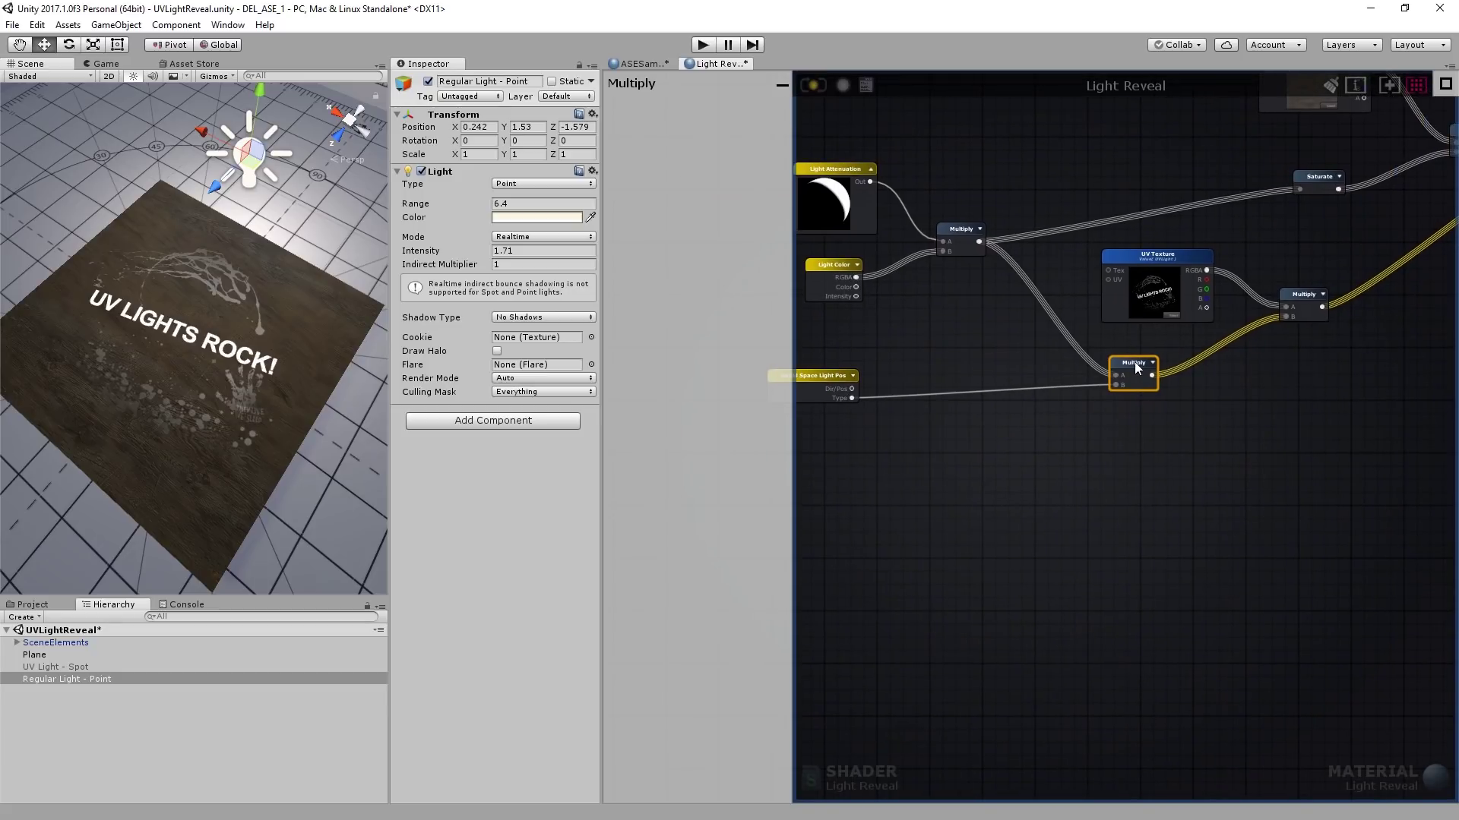
mouse_move(1179, 302)
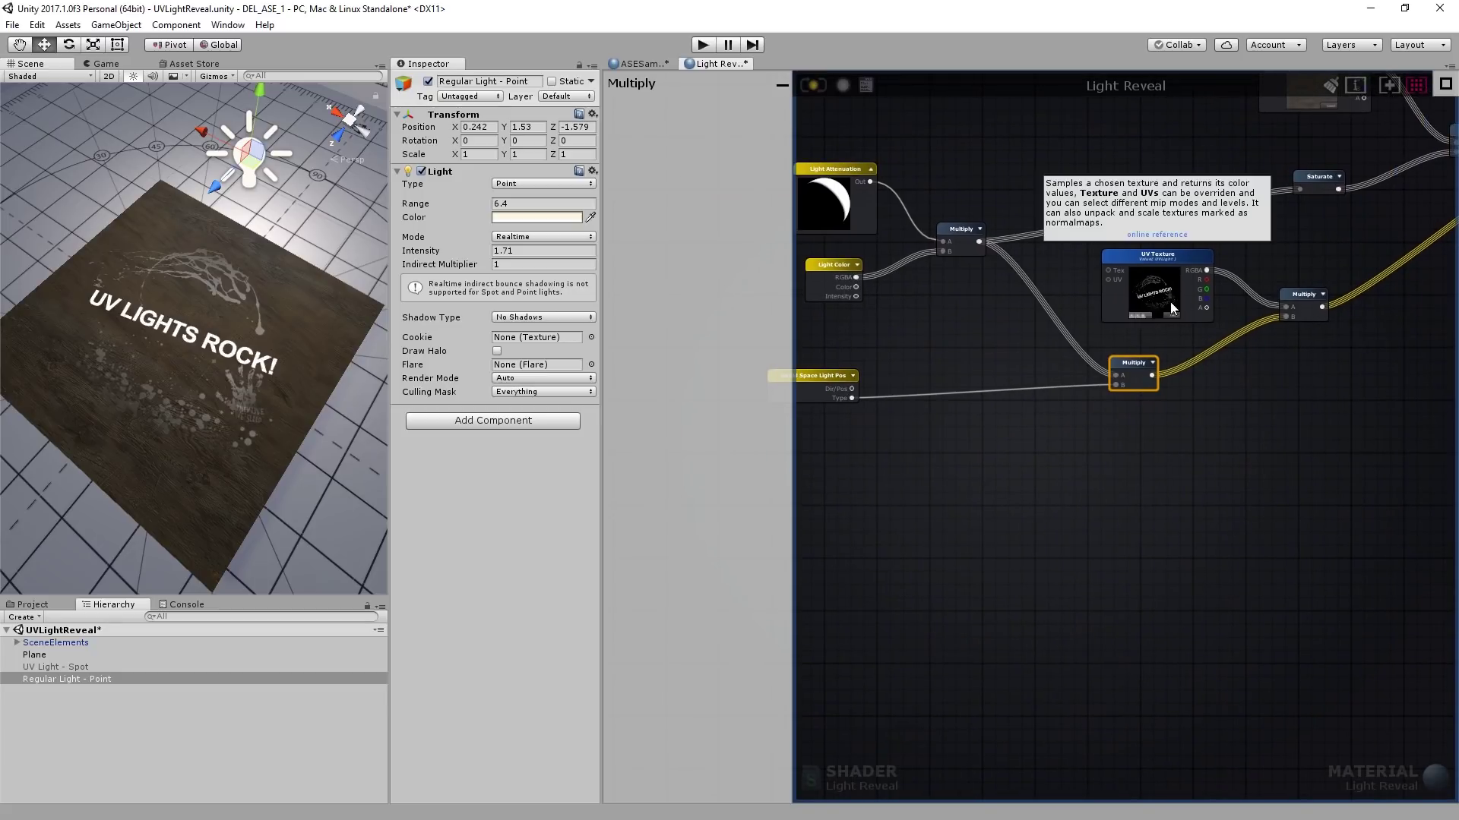
middle_drag(1398, 207, 1082, 278)
mouse_move(1297, 181)
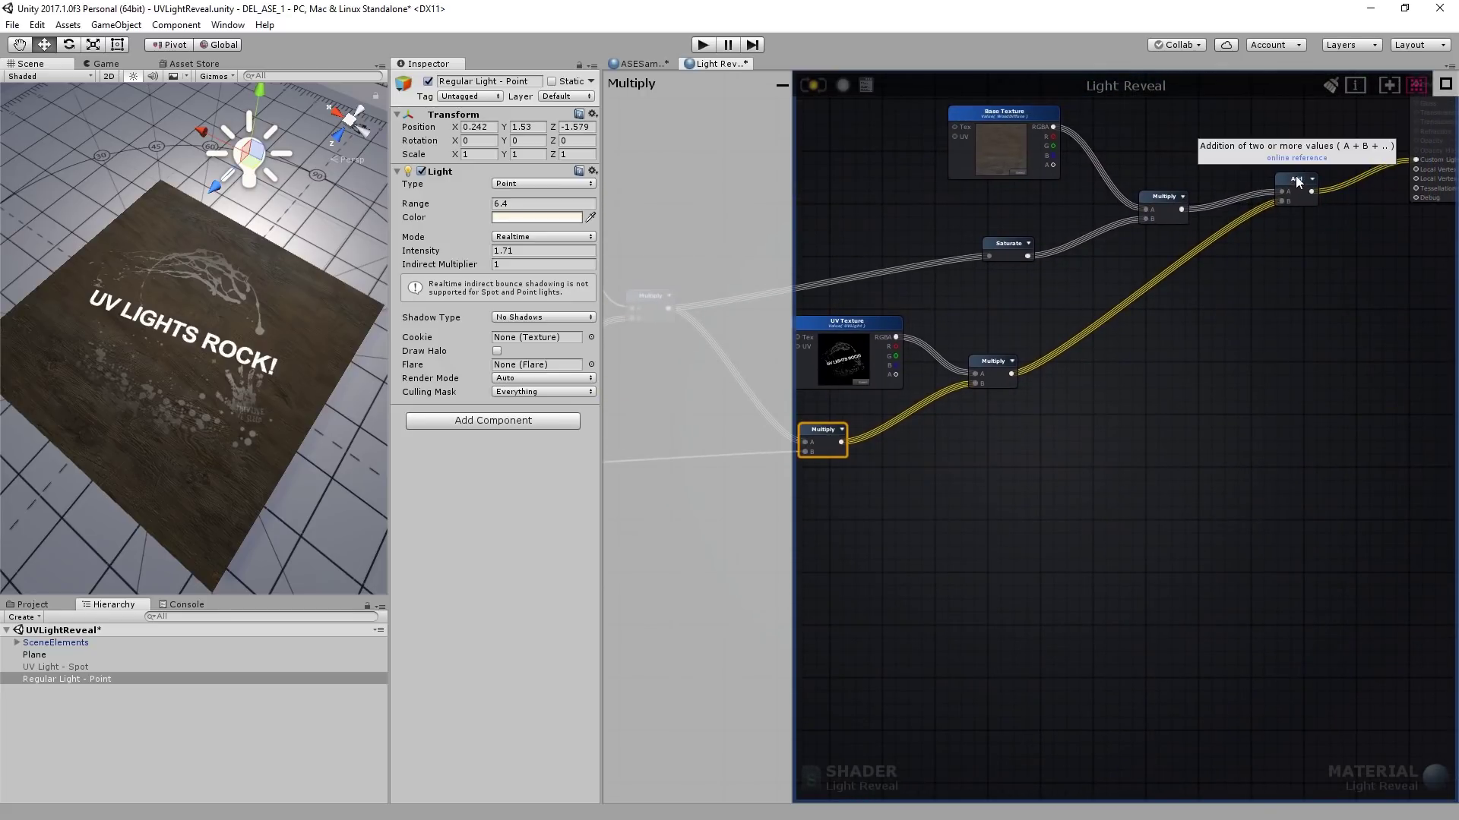
middle_drag(959, 435, 1234, 405)
click(814, 85)
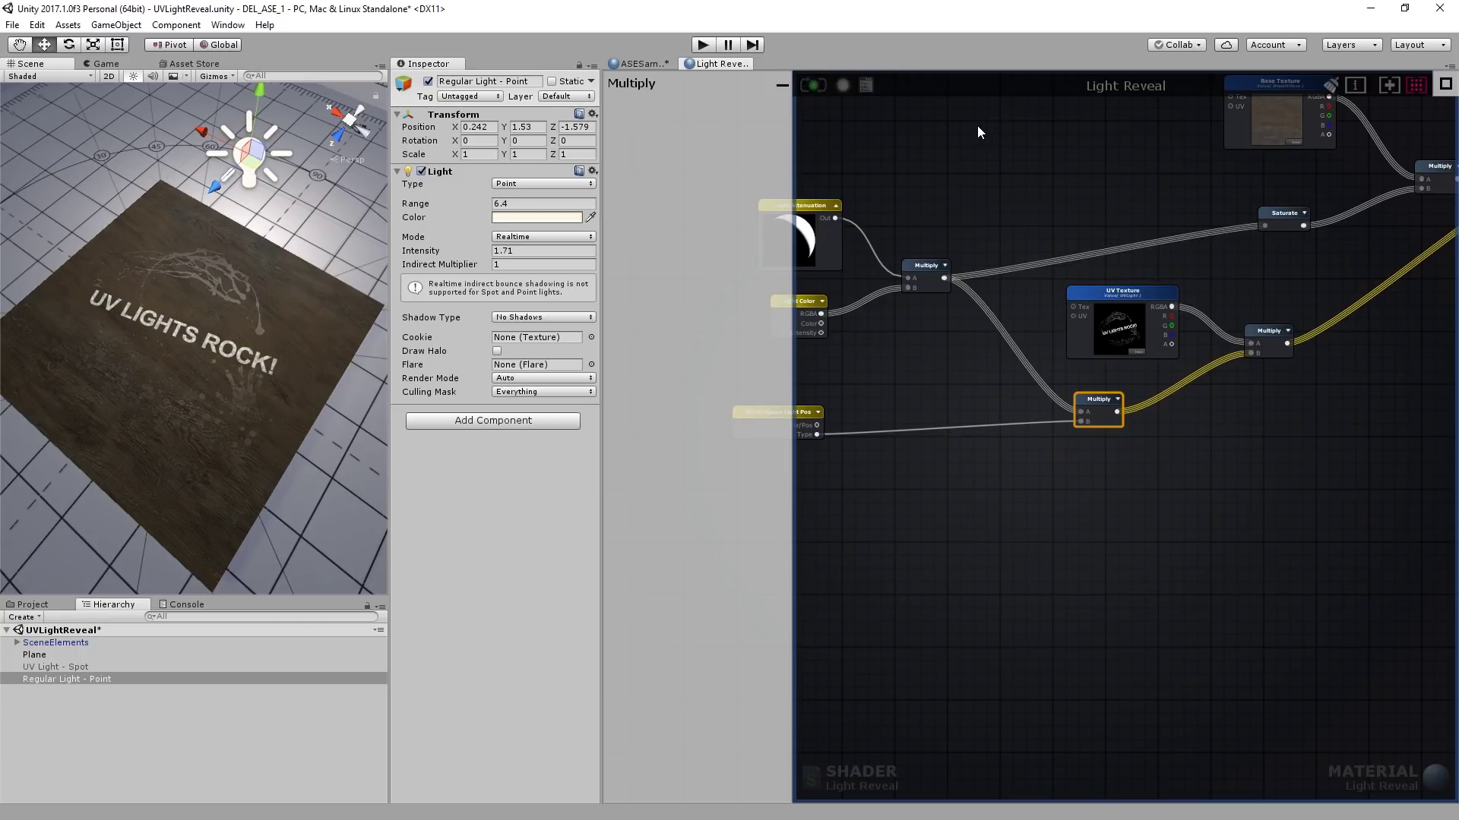
alt+right_drag(232, 268, 108, 408)
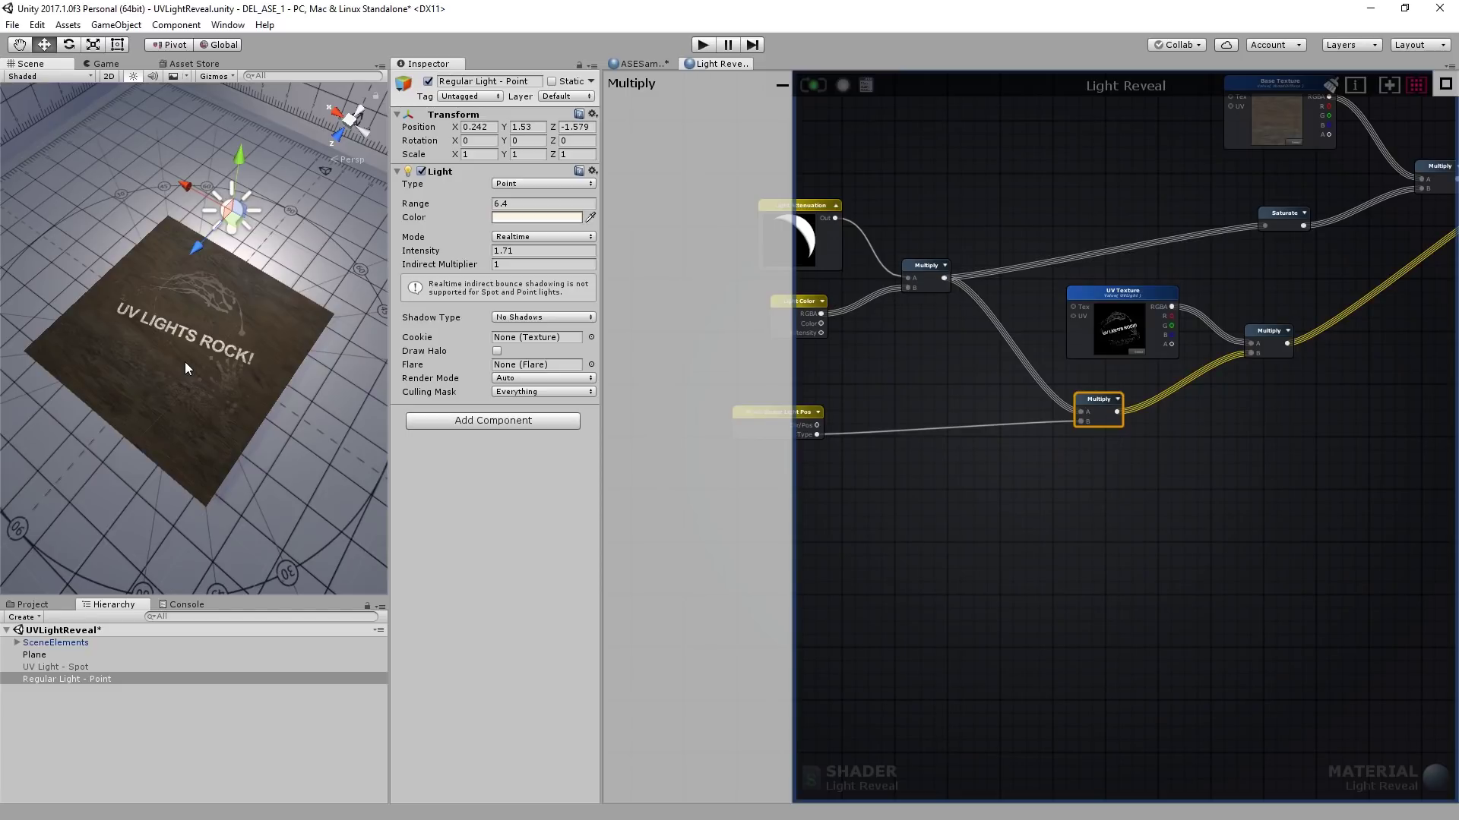
drag(232, 209, 282, 131)
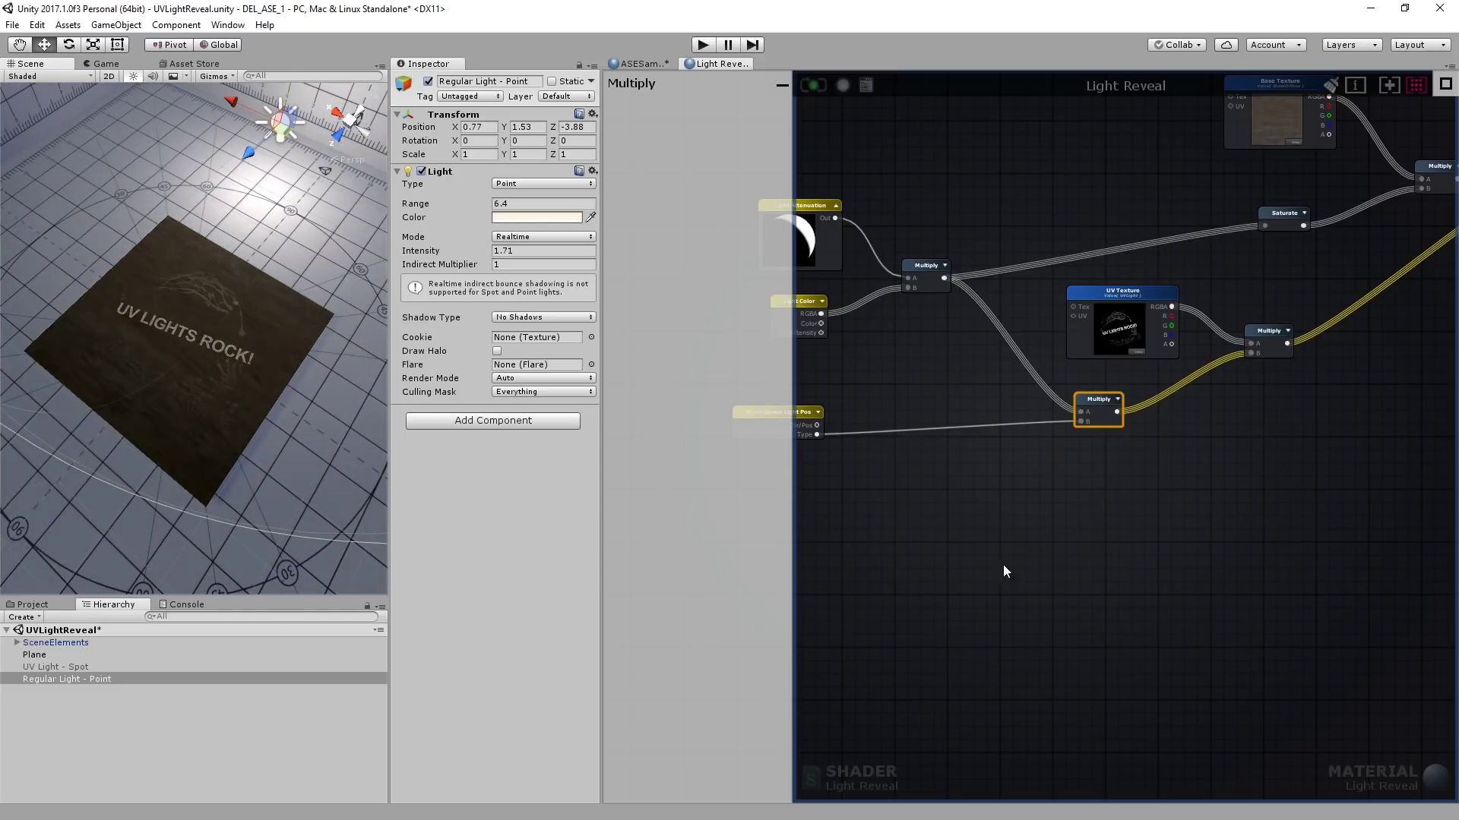
Expand the World Space Light Pos node's preview and shift the node up and left, below Light Color.
right_drag(854, 374, 922, 373)
scroll(866, 449, up, 5)
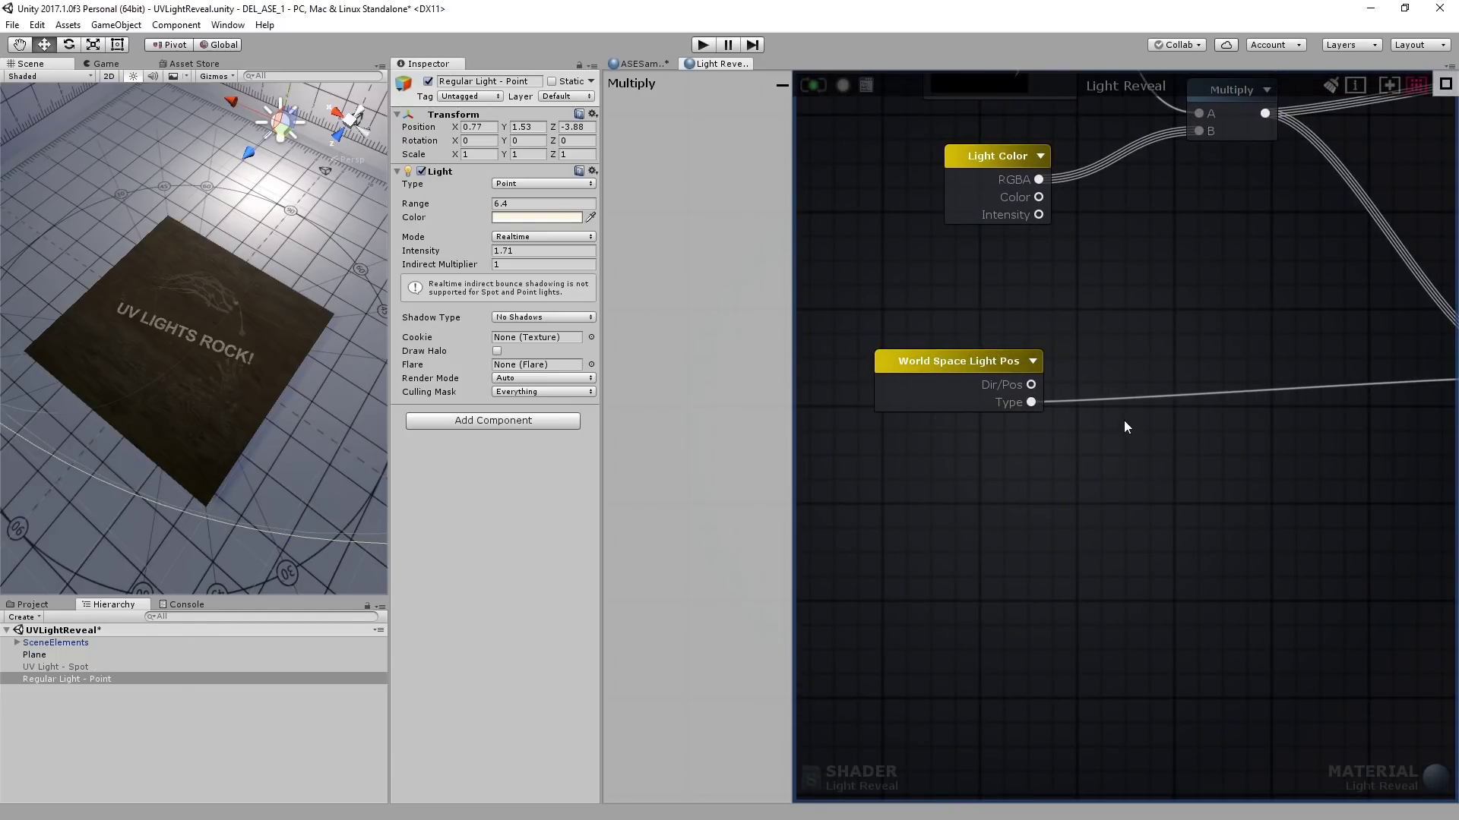
click(1032, 361)
drag(1006, 364, 937, 305)
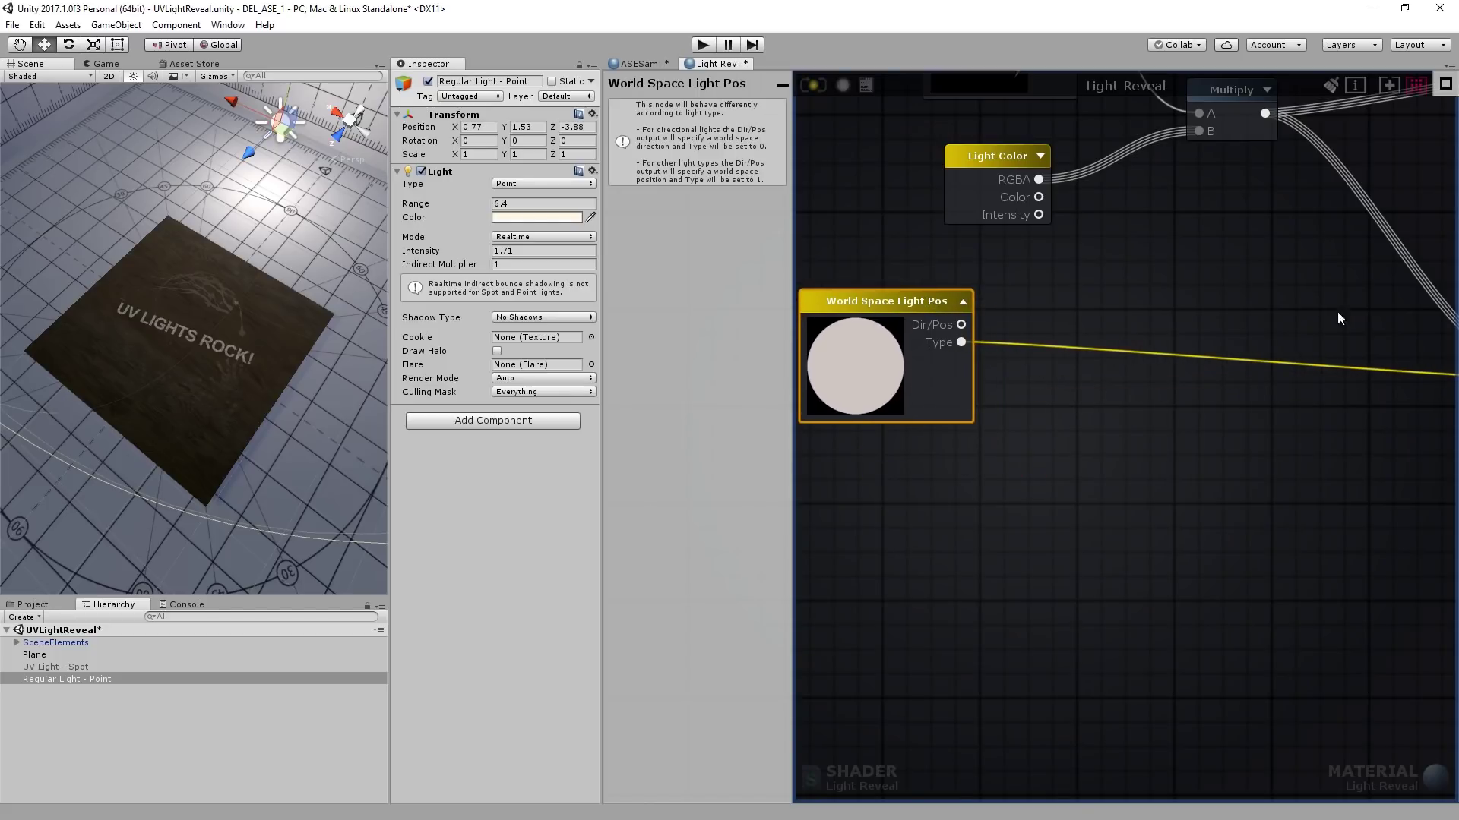
Nudge the UV Texture node slightly left and up, away from its neighbouring Multiply nodes.
middle_drag(1398, 228, 1286, 384)
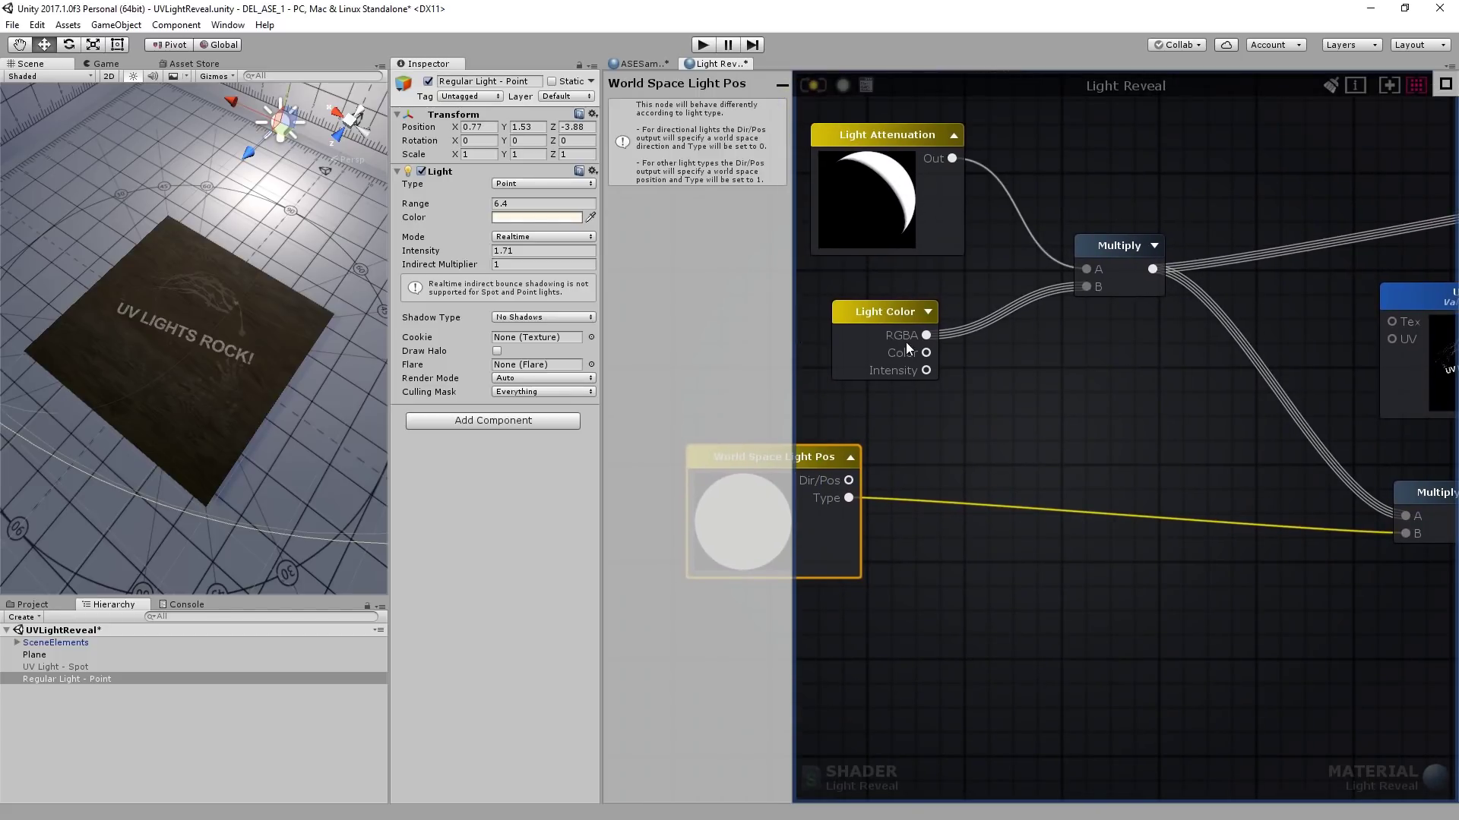
mouse_move(1119, 247)
right_drag(1429, 473, 963, 418)
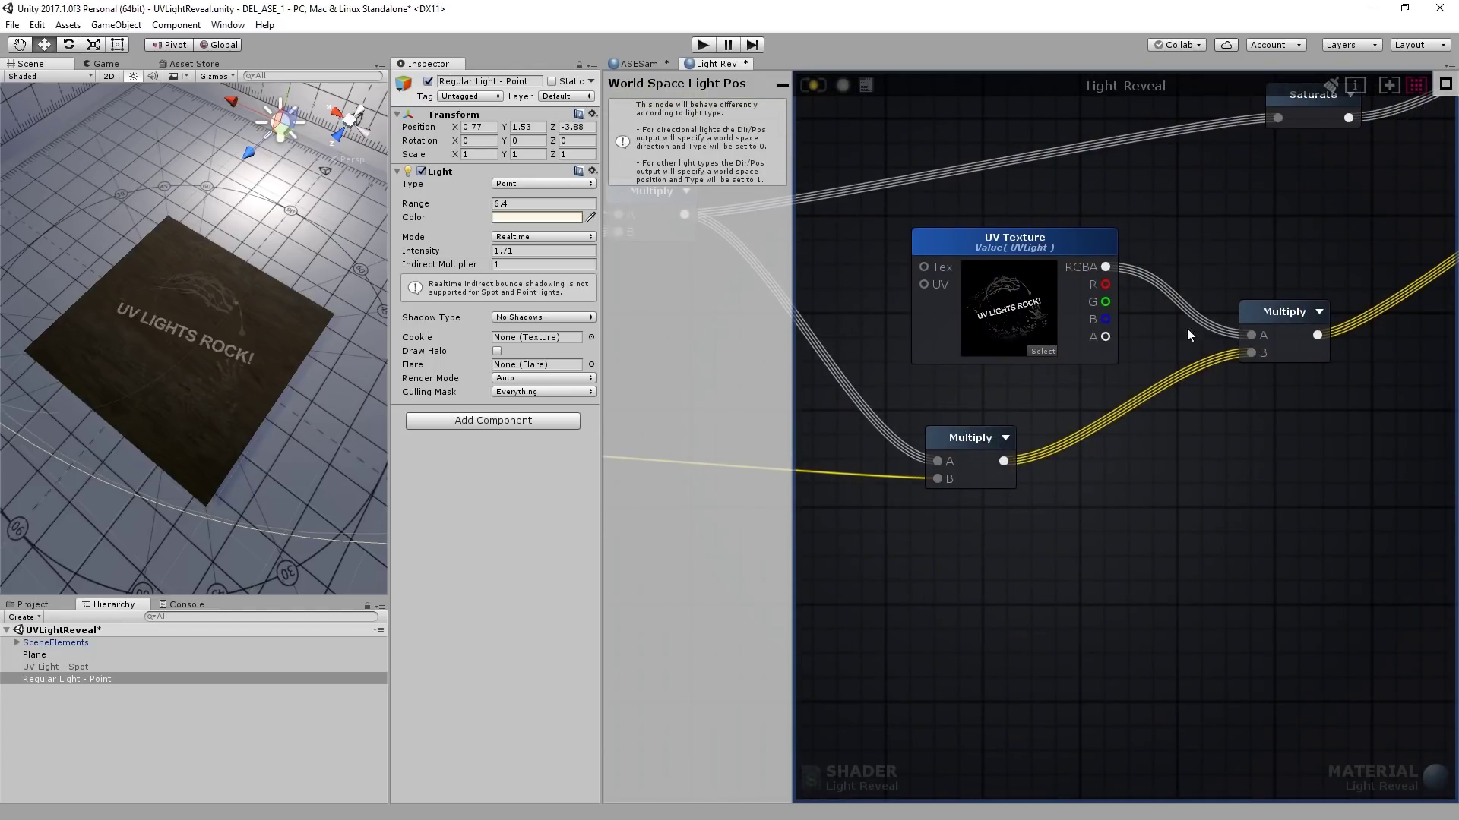
click(1035, 240)
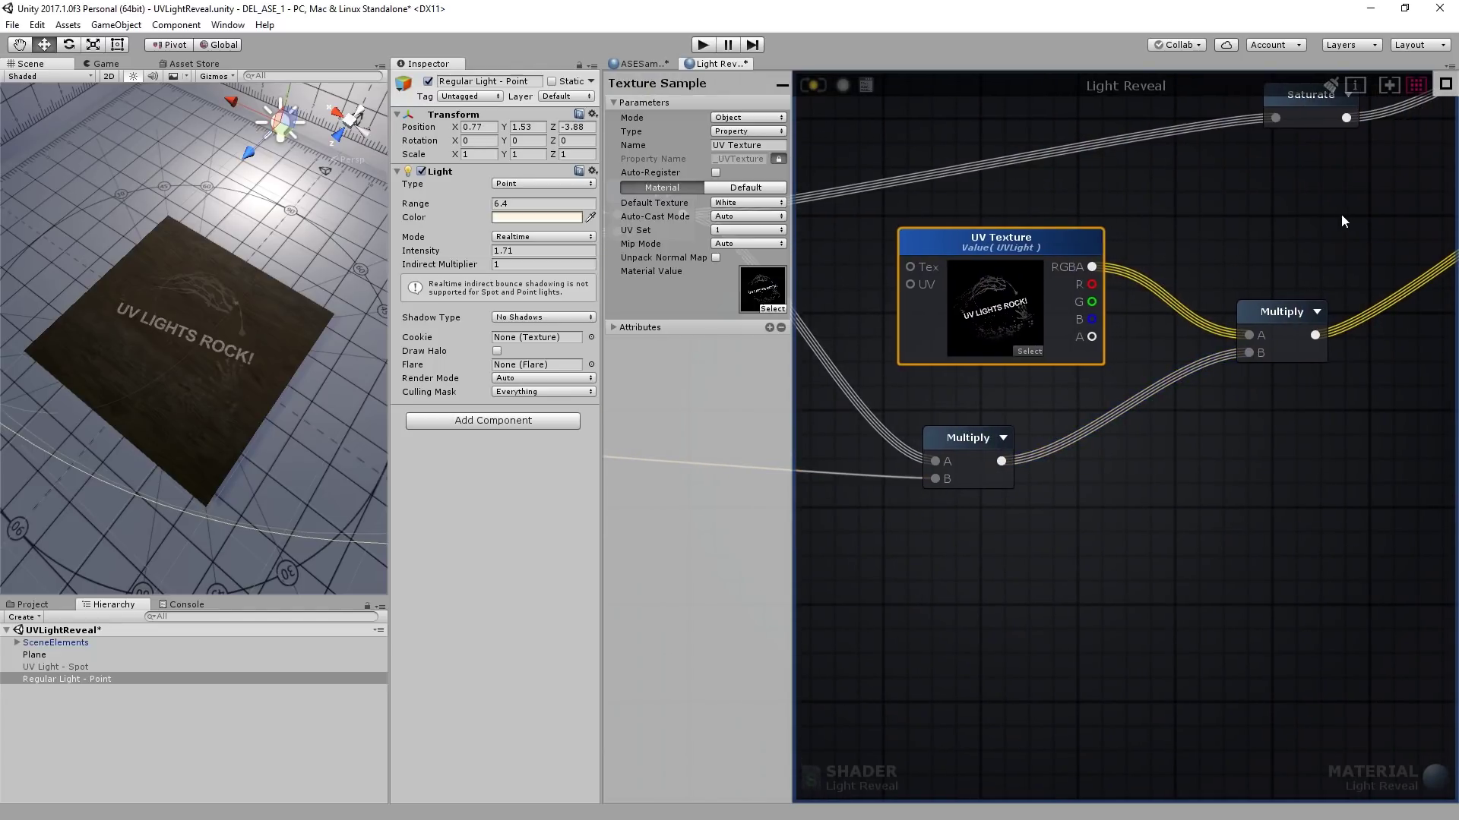
right_drag(1324, 217, 901, 484)
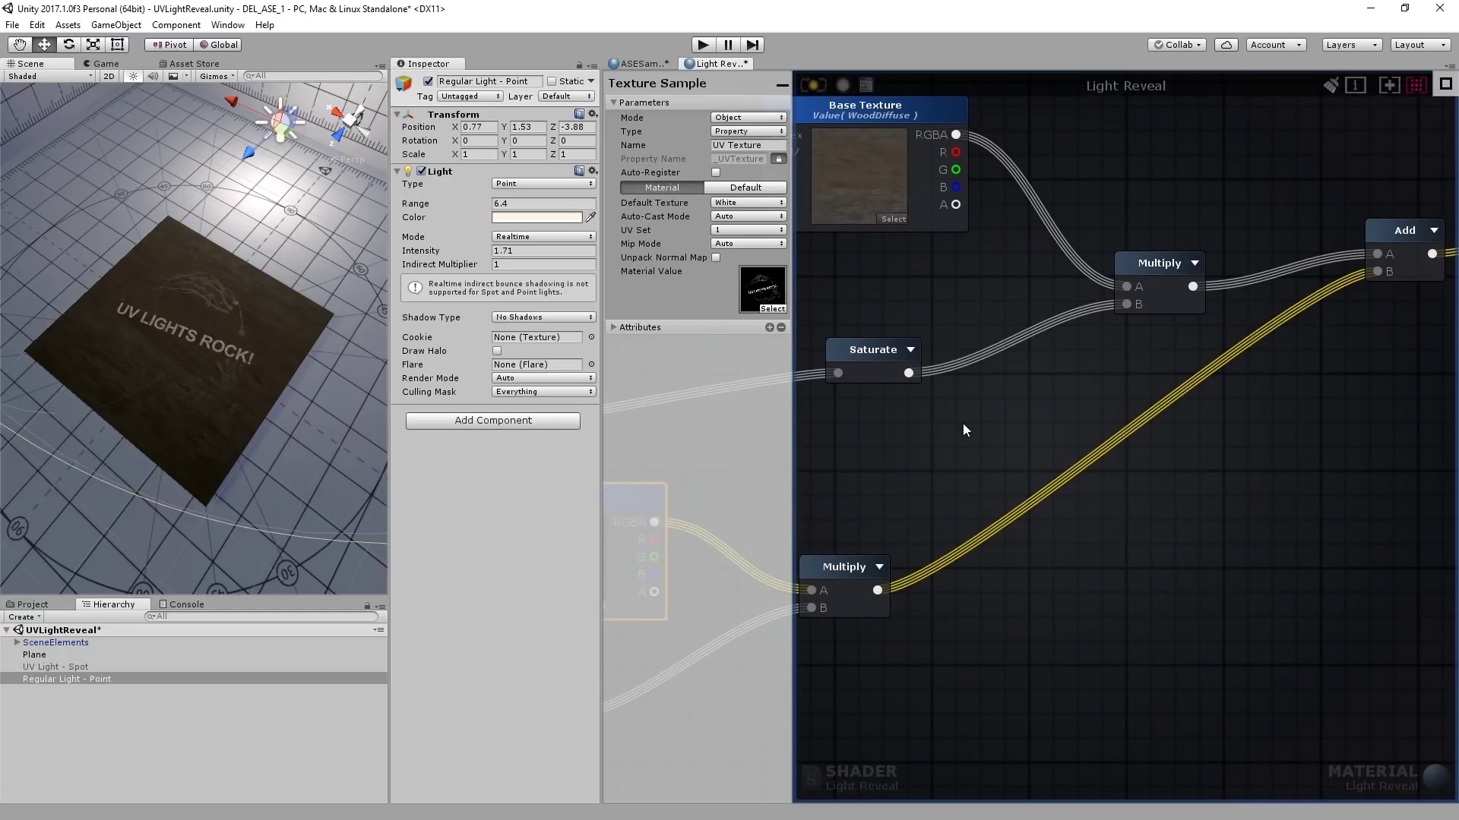
scroll(1100, 387, down, 4)
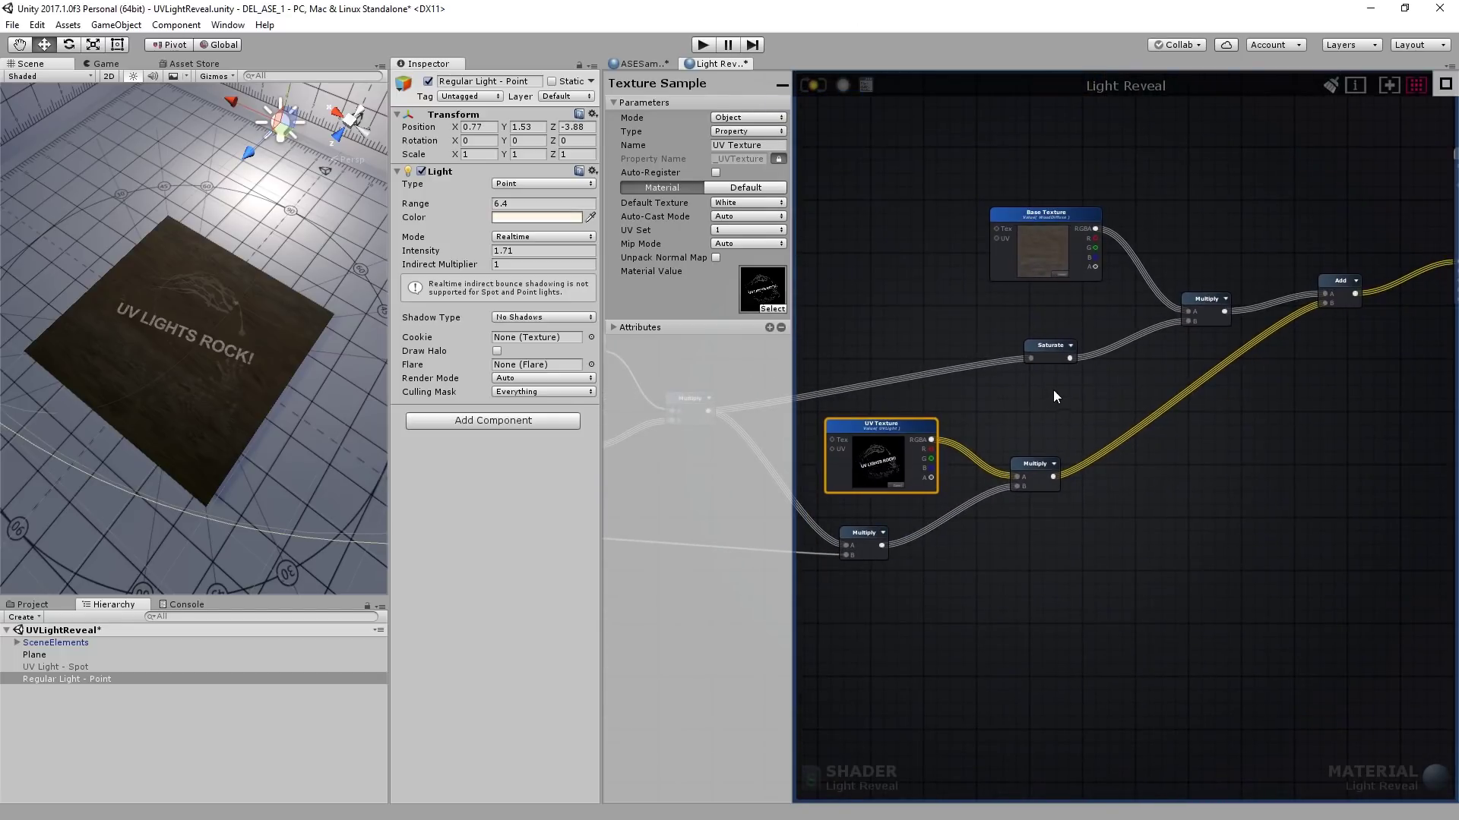
right_drag(1027, 398, 1110, 418)
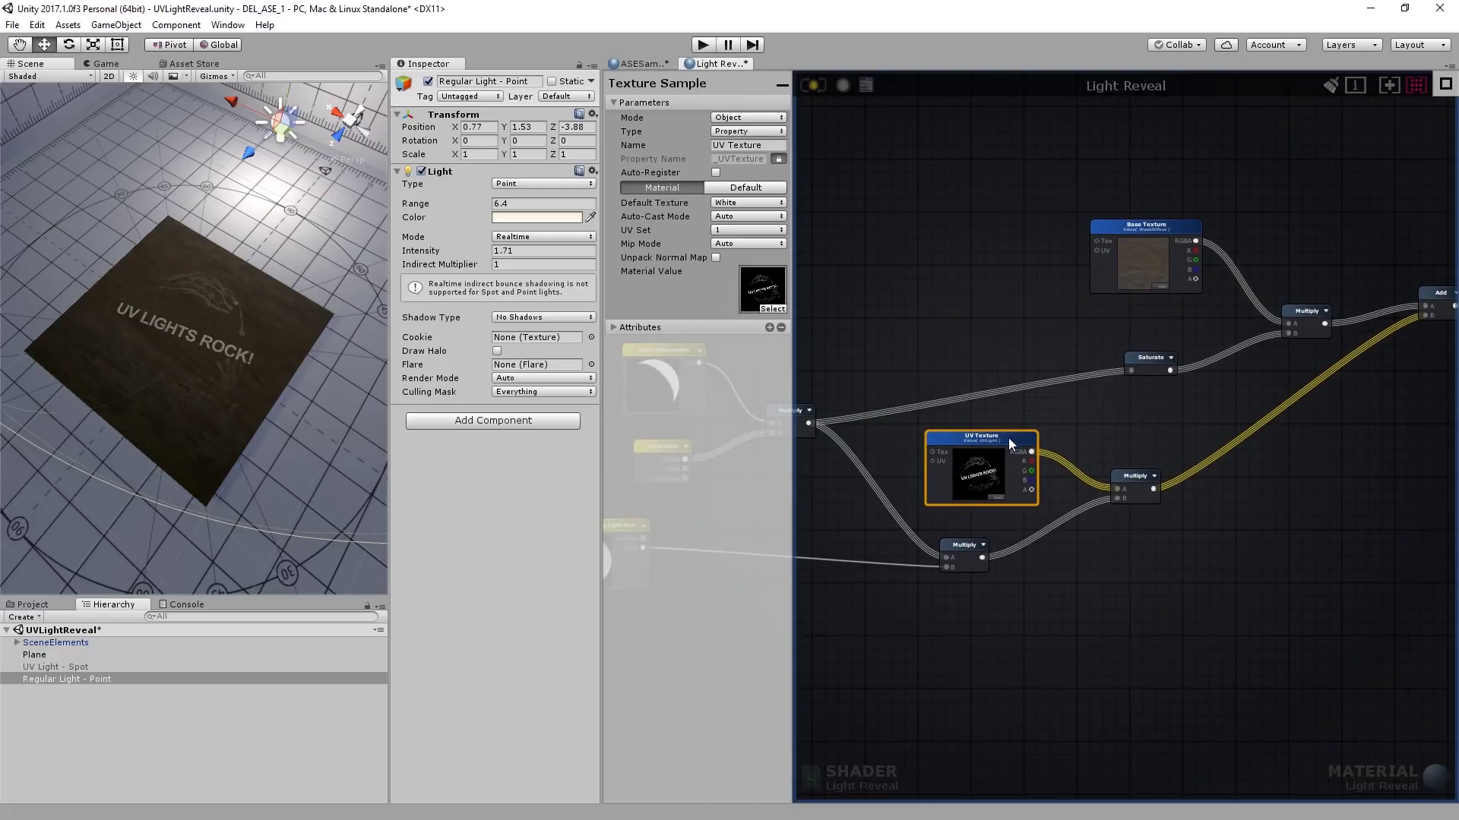
drag(1009, 438, 1010, 423)
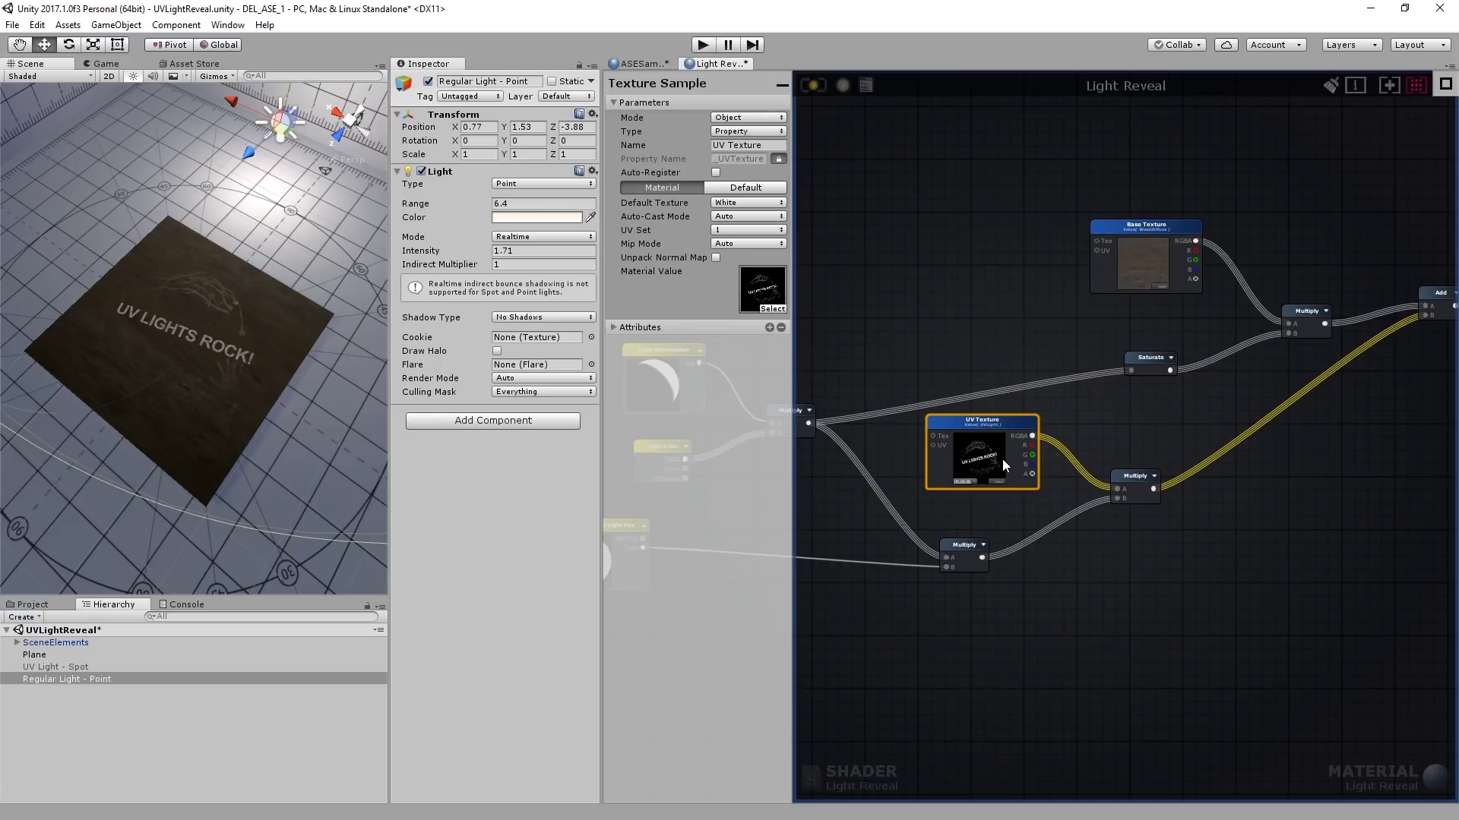
Add a second Light Color node in the empty area below the World Space Light Pos wire.
mouse_move(1002, 459)
middle_drag(1364, 379, 1316, 384)
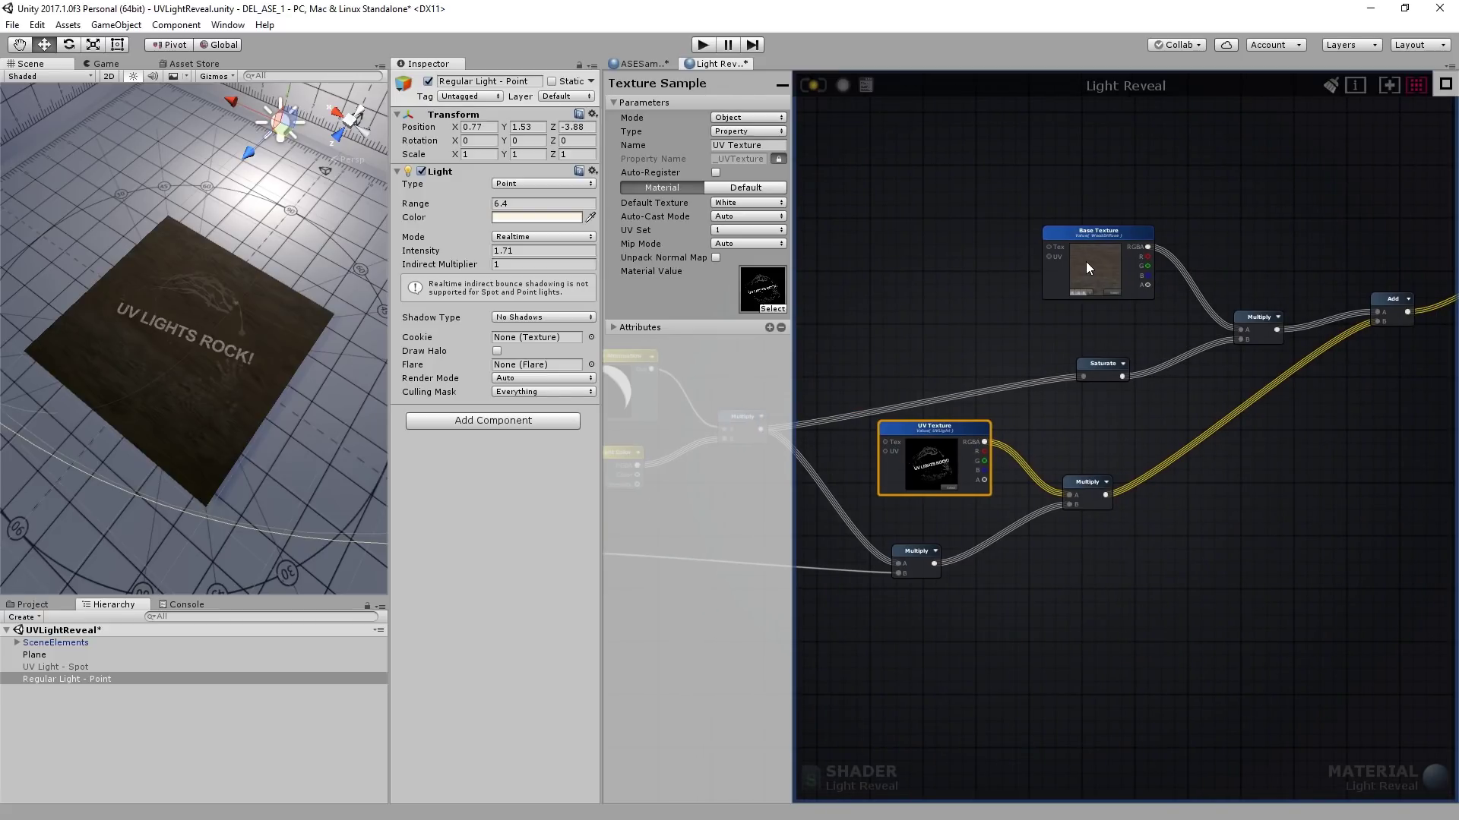
right_drag(903, 395, 1041, 312)
right_drag(892, 309, 1089, 302)
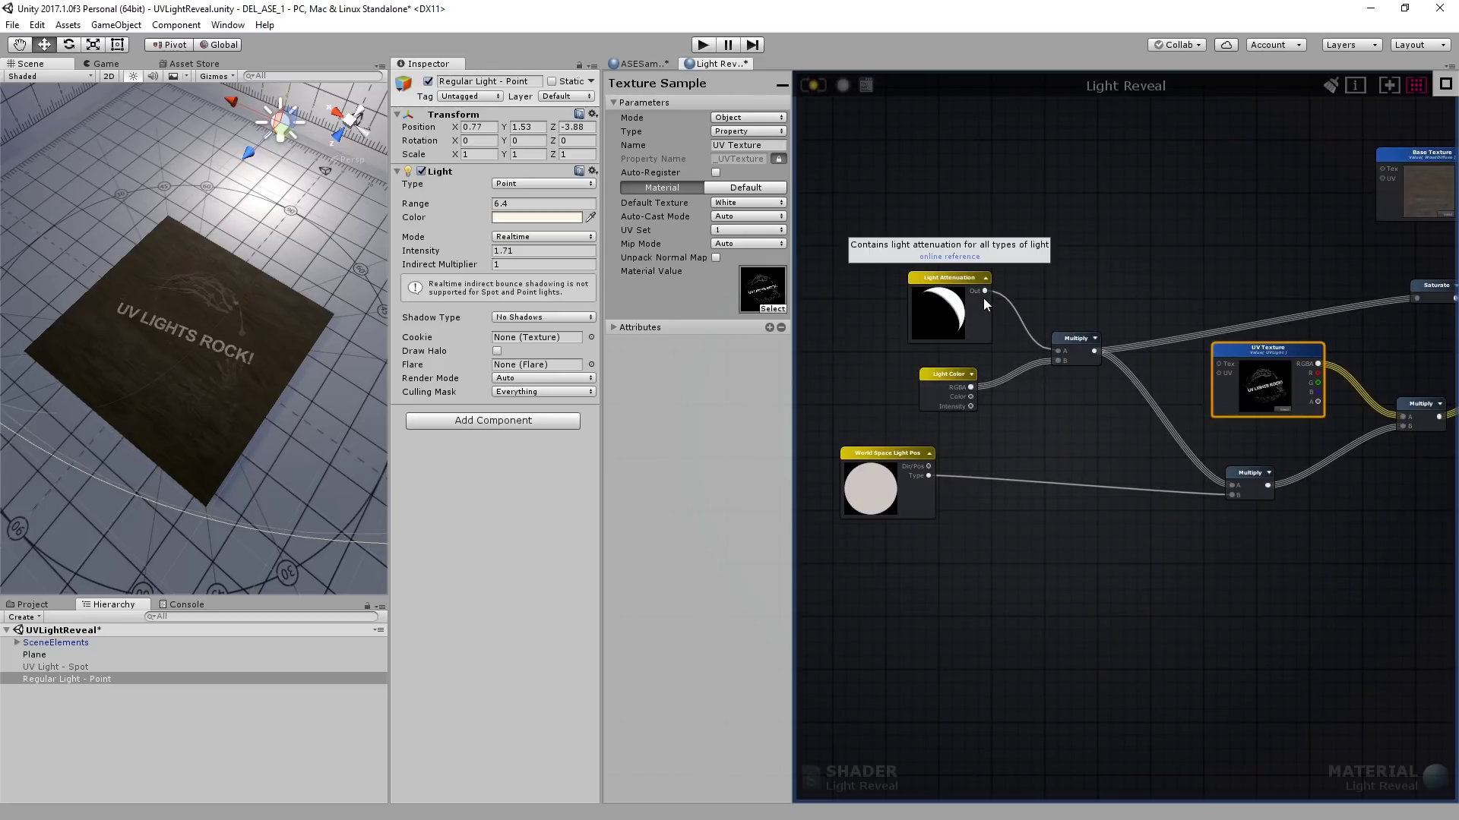
right_drag(1370, 463, 1302, 393)
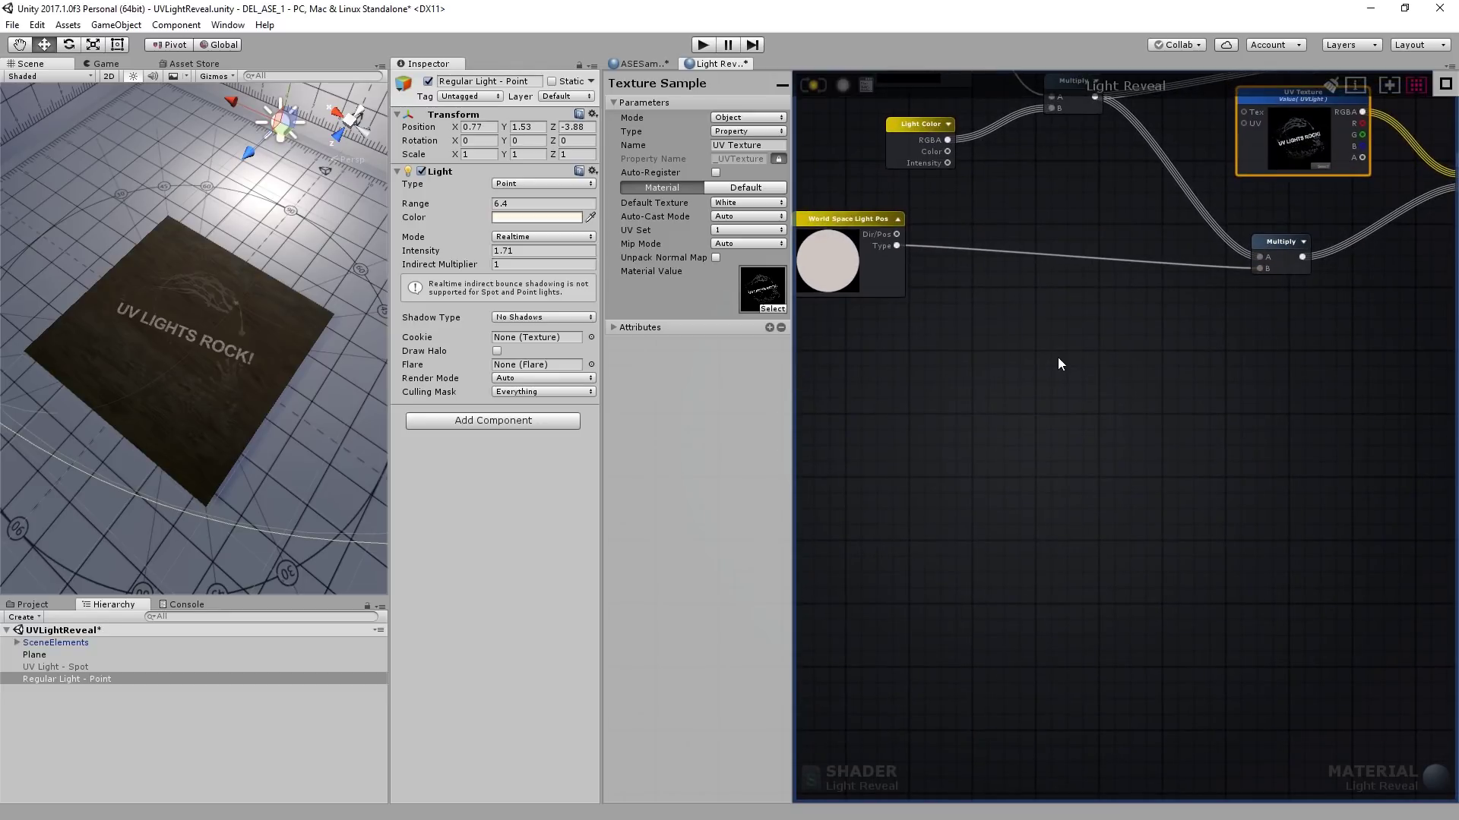
right_click(1057, 357)
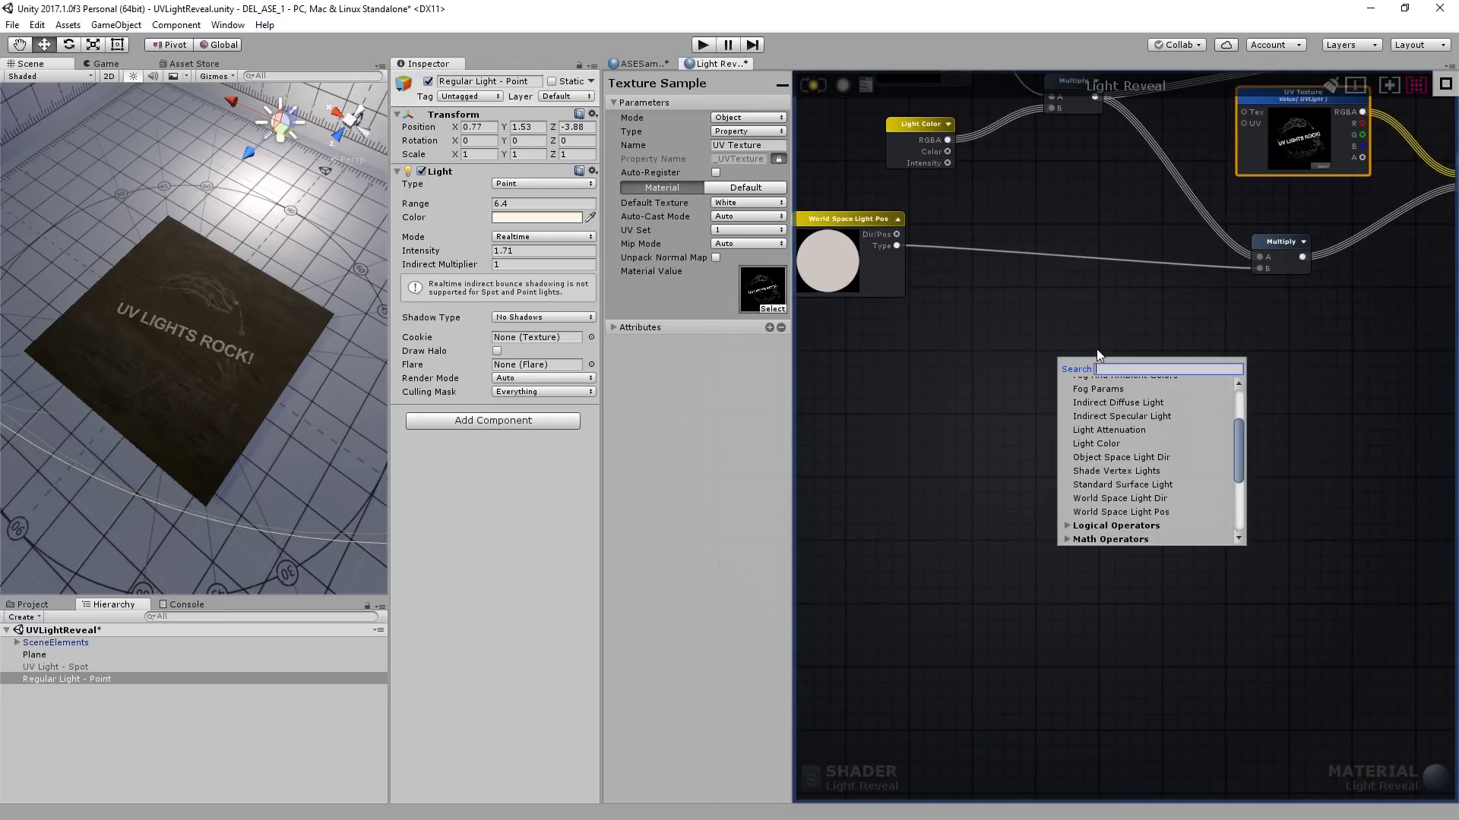
click(1094, 444)
drag(1092, 368, 1057, 338)
right_drag(1056, 338, 938, 205)
right_drag(767, 123, 820, 156)
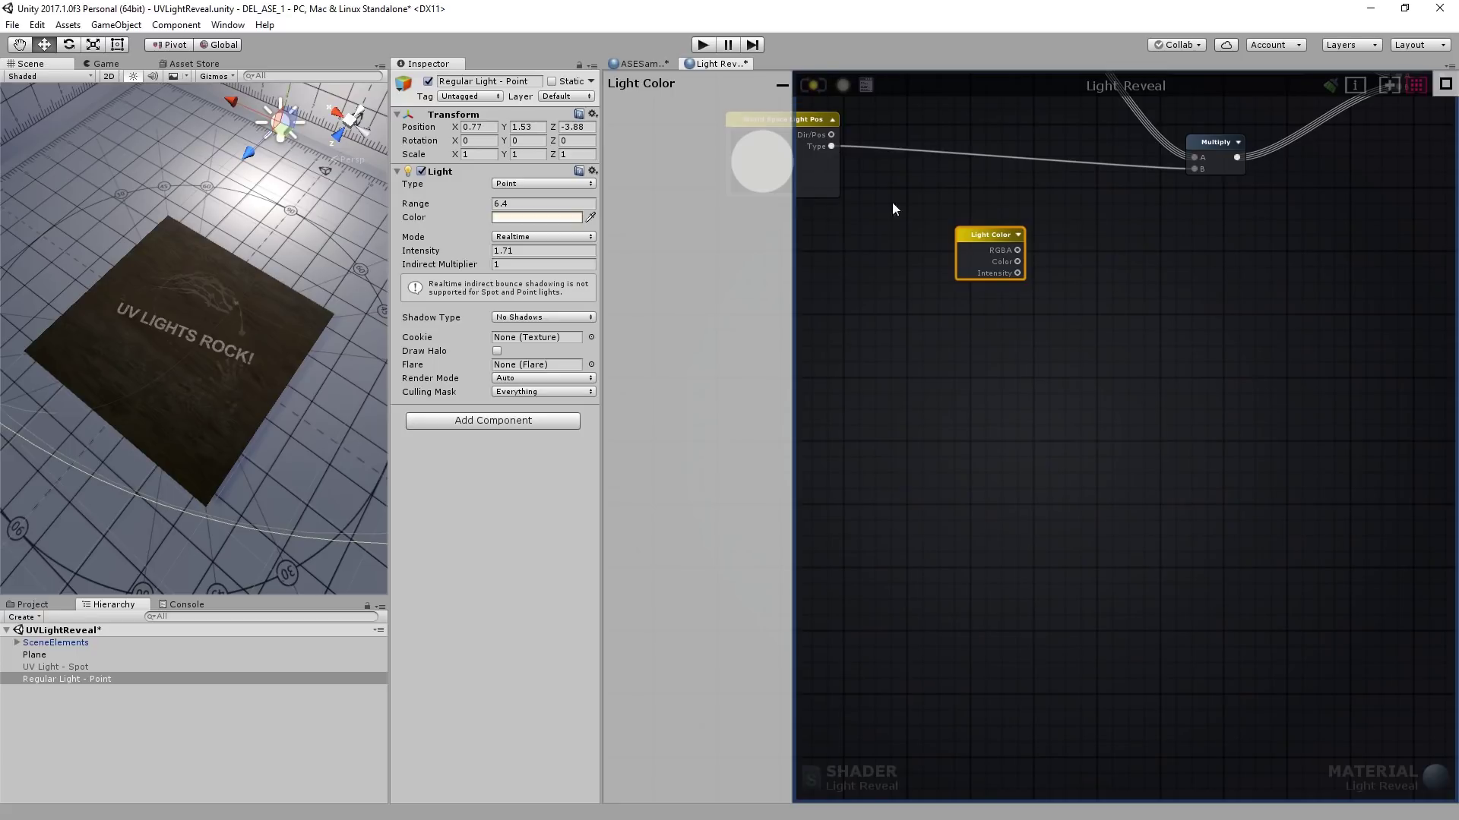
Add a Multiply node fed by the new Light Color's RGBA in A and World Space Light Pos's Type in B.
click(1109, 295)
drag(1017, 250, 1088, 317)
drag(832, 146, 1090, 335)
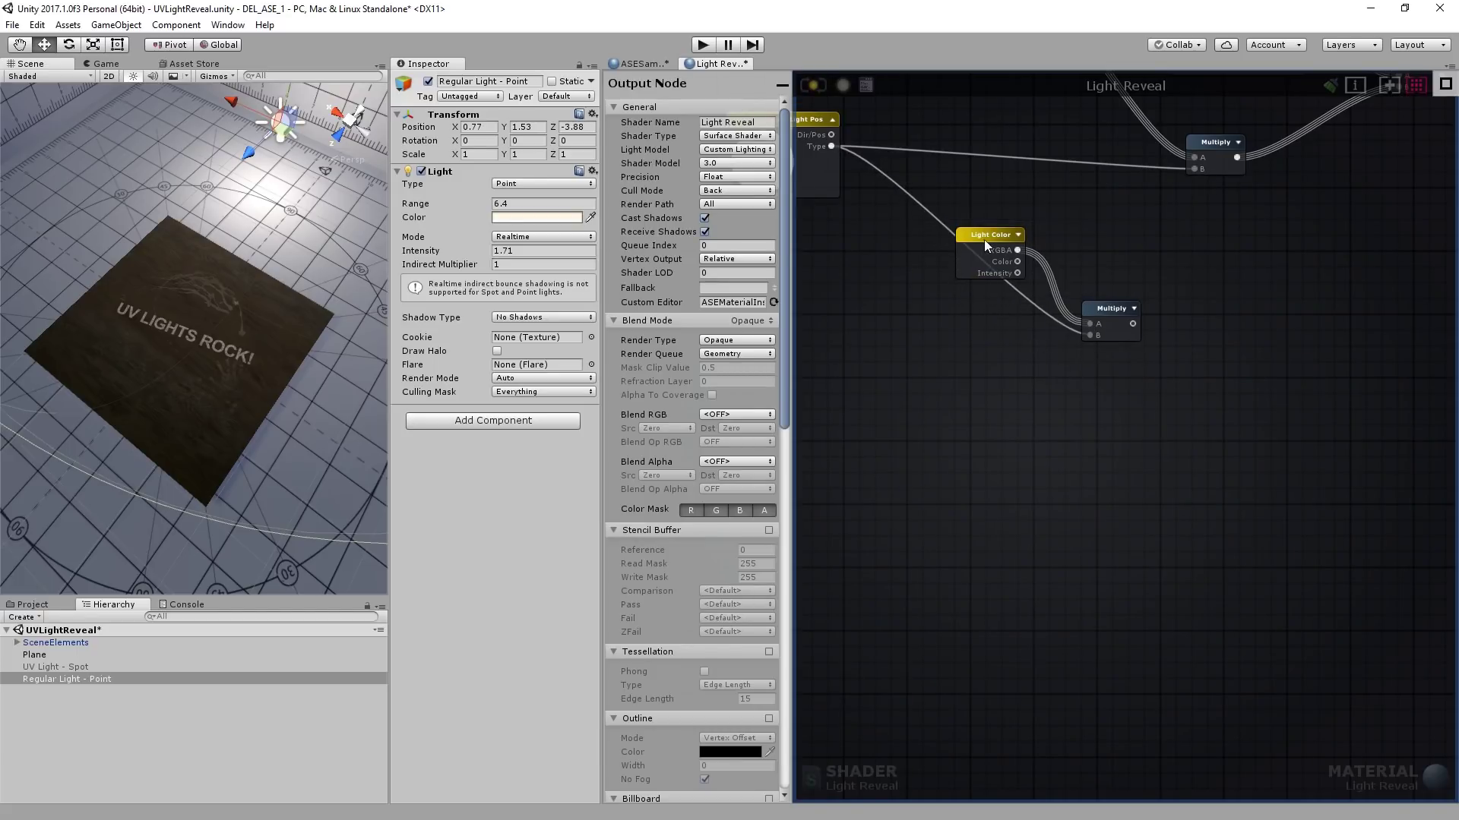
Shift the second Light Color node slightly up and to the right, away from the World Space Light Pos wire.
drag(983, 239, 1010, 208)
click(1005, 307)
middle_drag(1006, 316, 1032, 275)
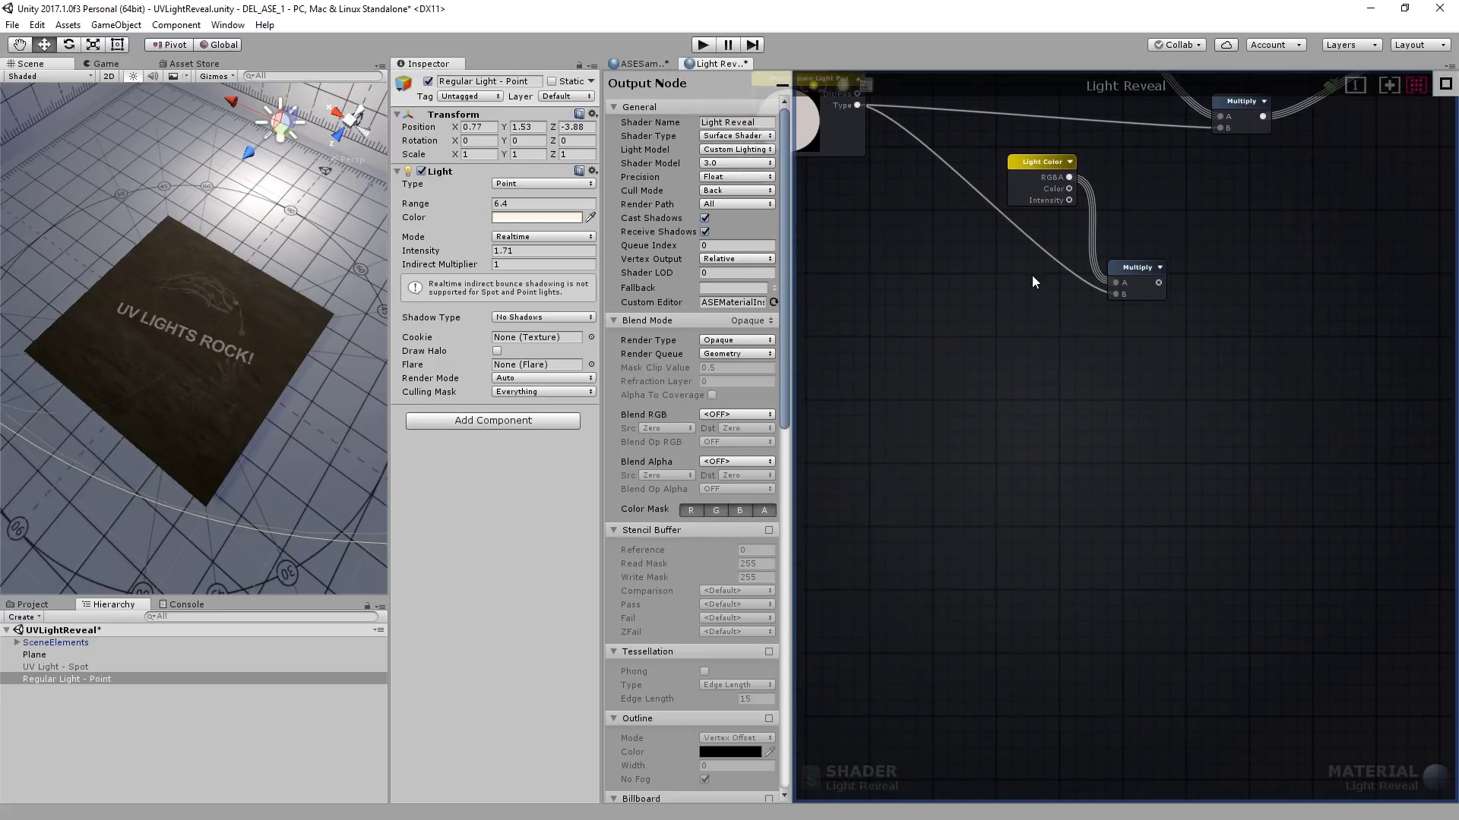
Add a Color property node below the new Multiply node and set its material value to blue-violet, hex 4200E800.
click(980, 392)
click(986, 400)
click(1054, 433)
click(1024, 395)
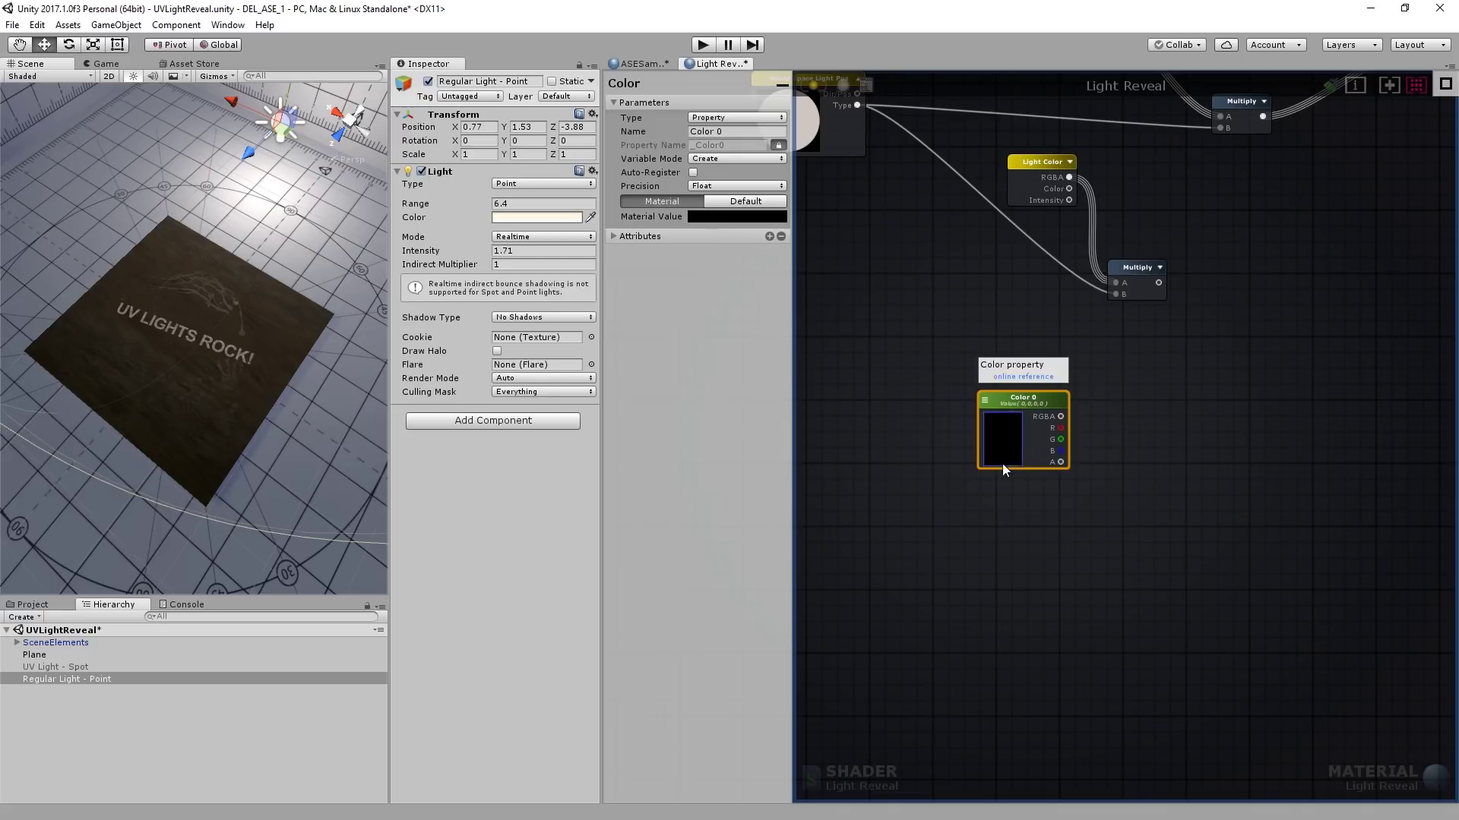
click(764, 217)
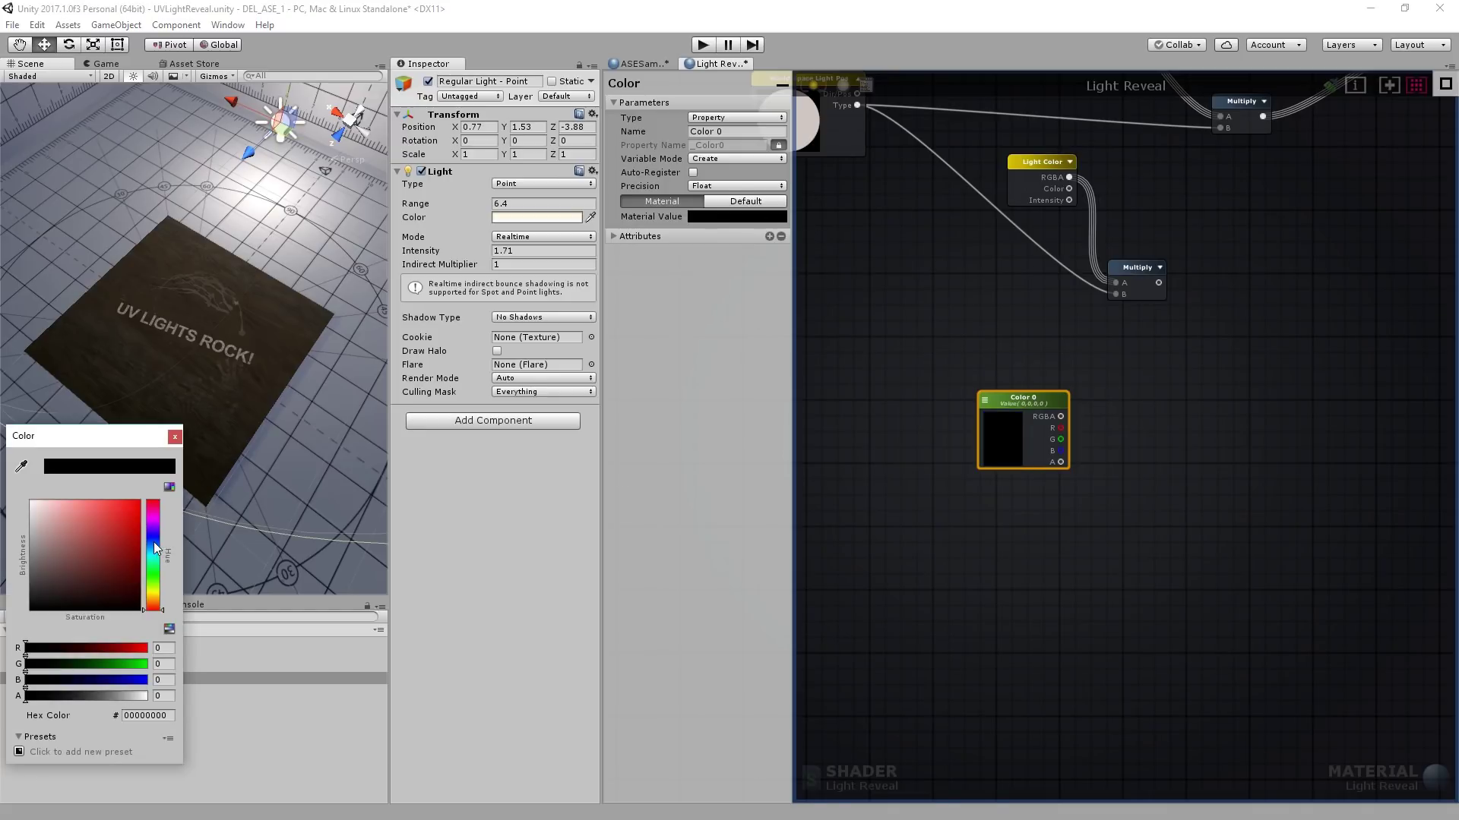
drag(152, 541, 138, 508)
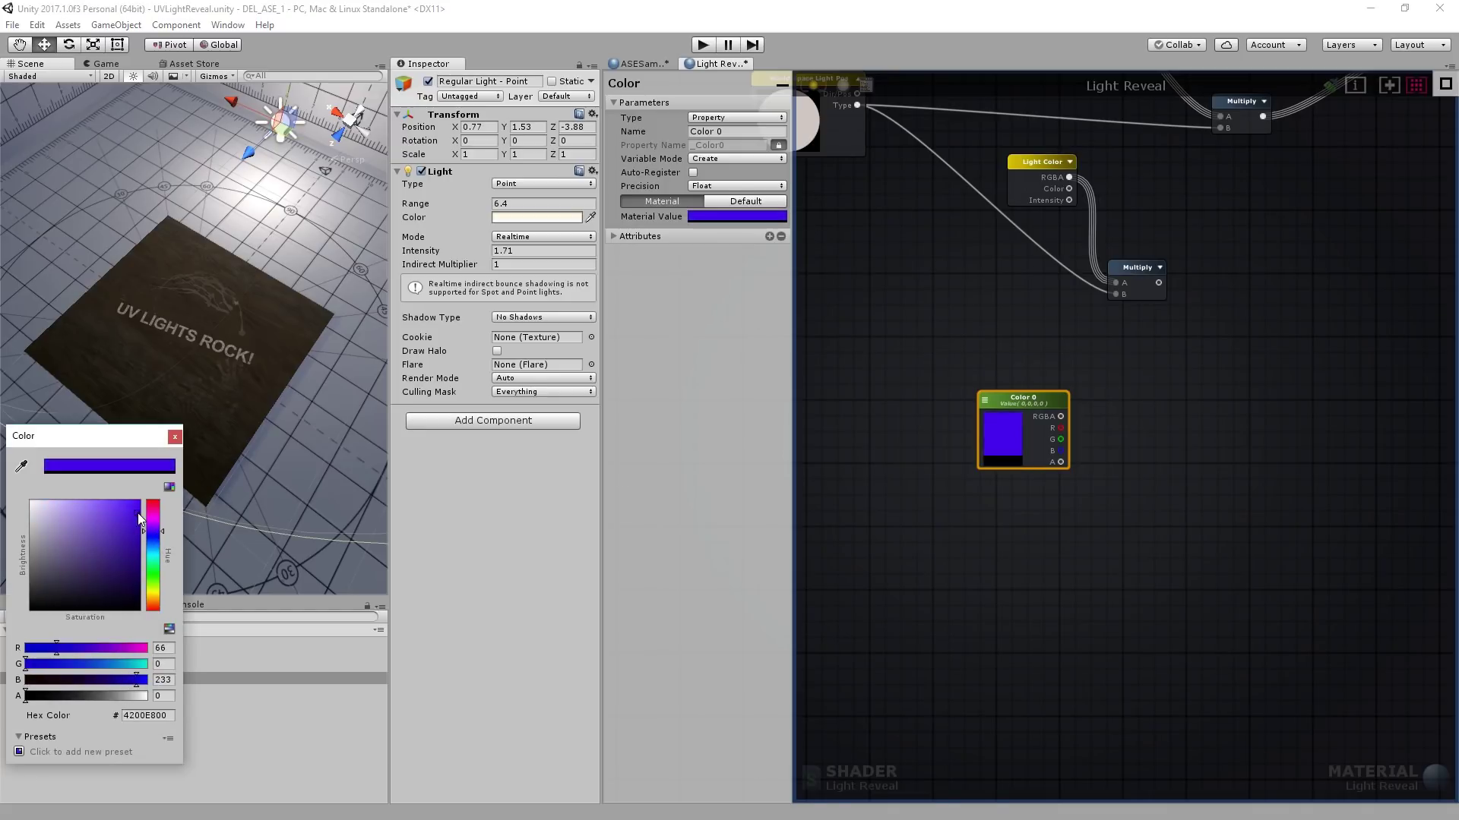
click(175, 438)
click(1071, 345)
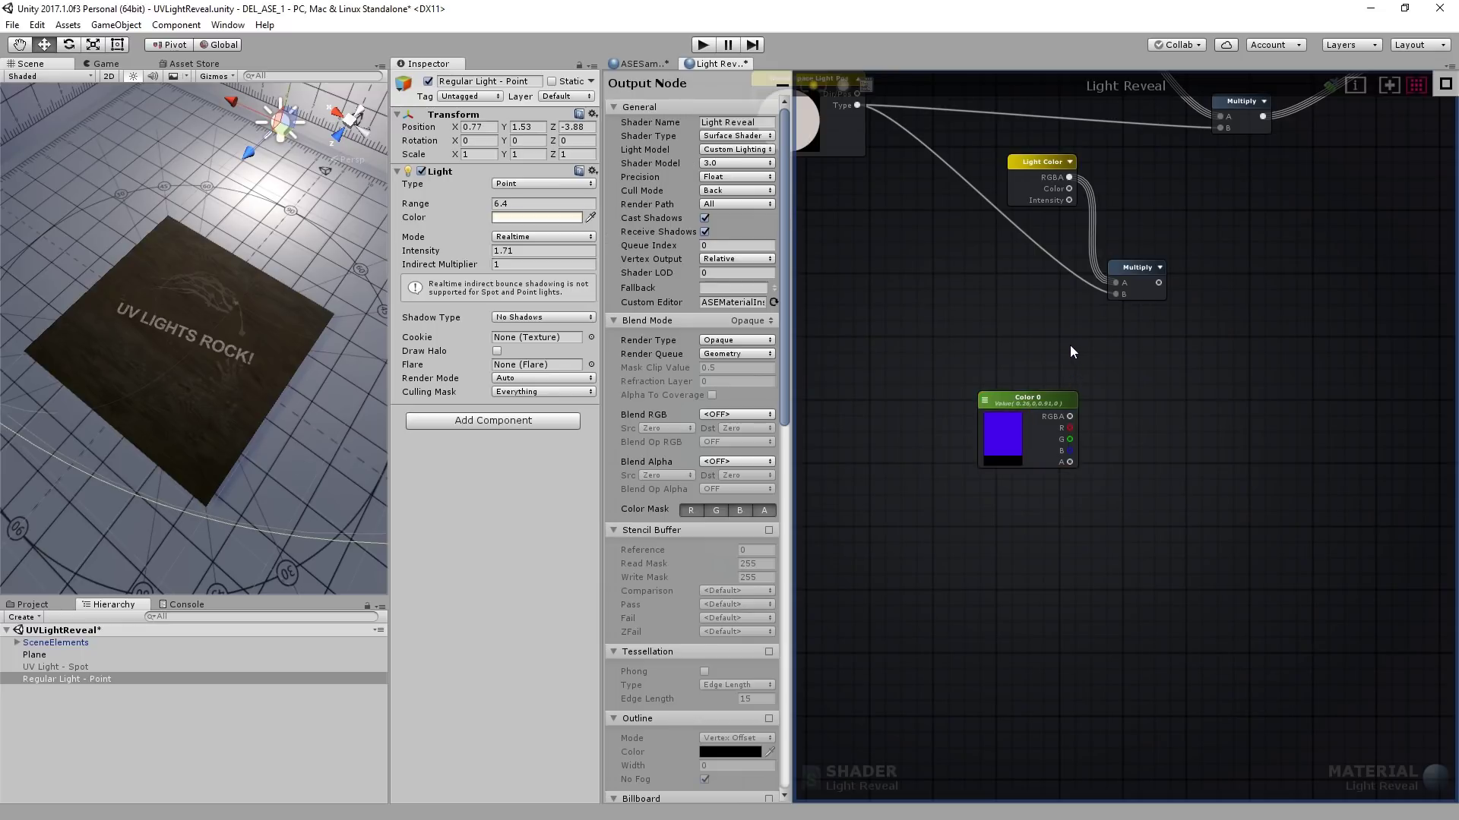
Move the blue-violet Color node to the right so it sits directly beneath the new Multiply node.
drag(1010, 400, 1109, 372)
right_drag(1213, 294, 1182, 331)
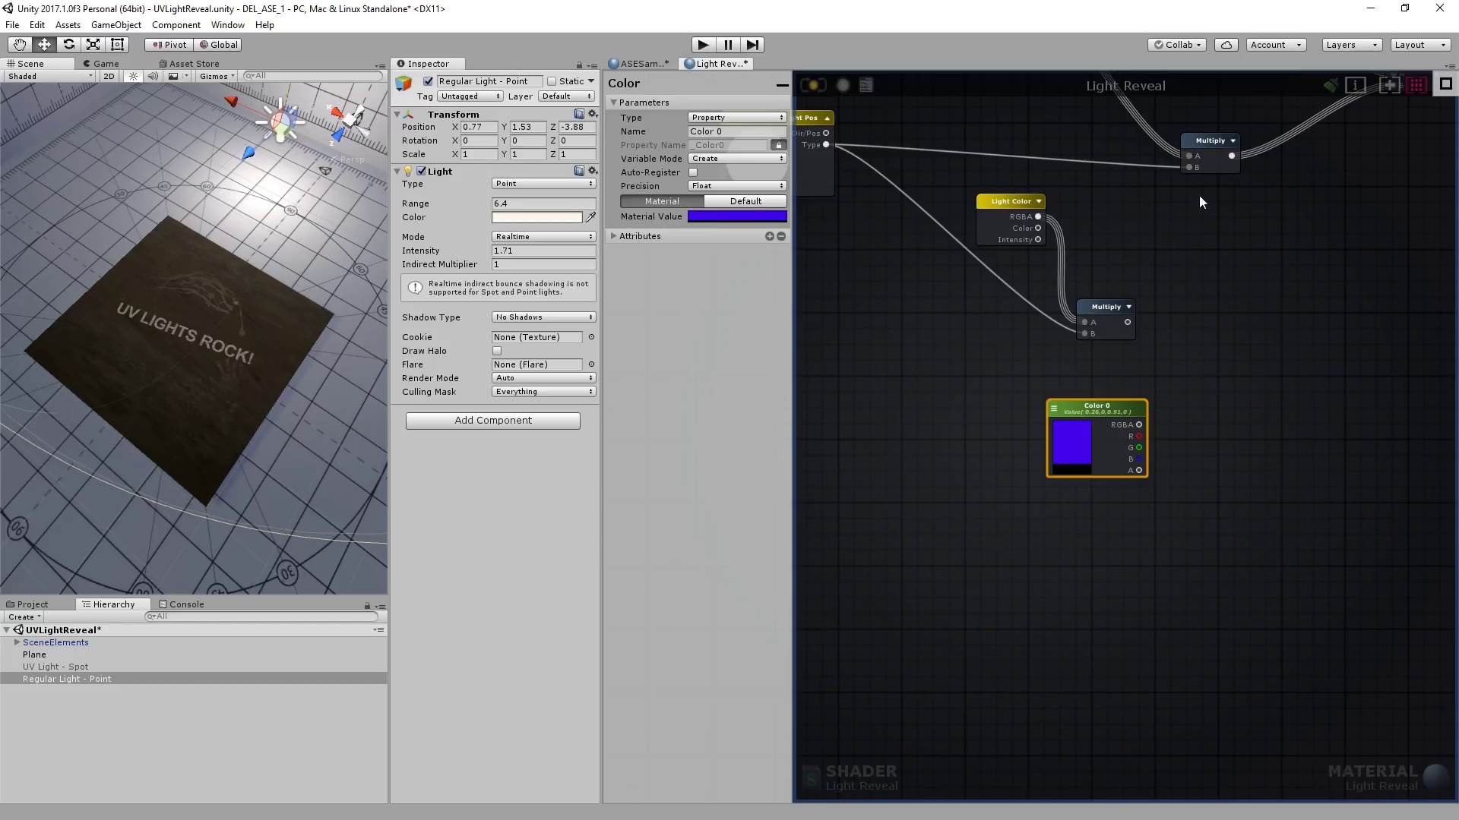
right_drag(944, 362, 982, 414)
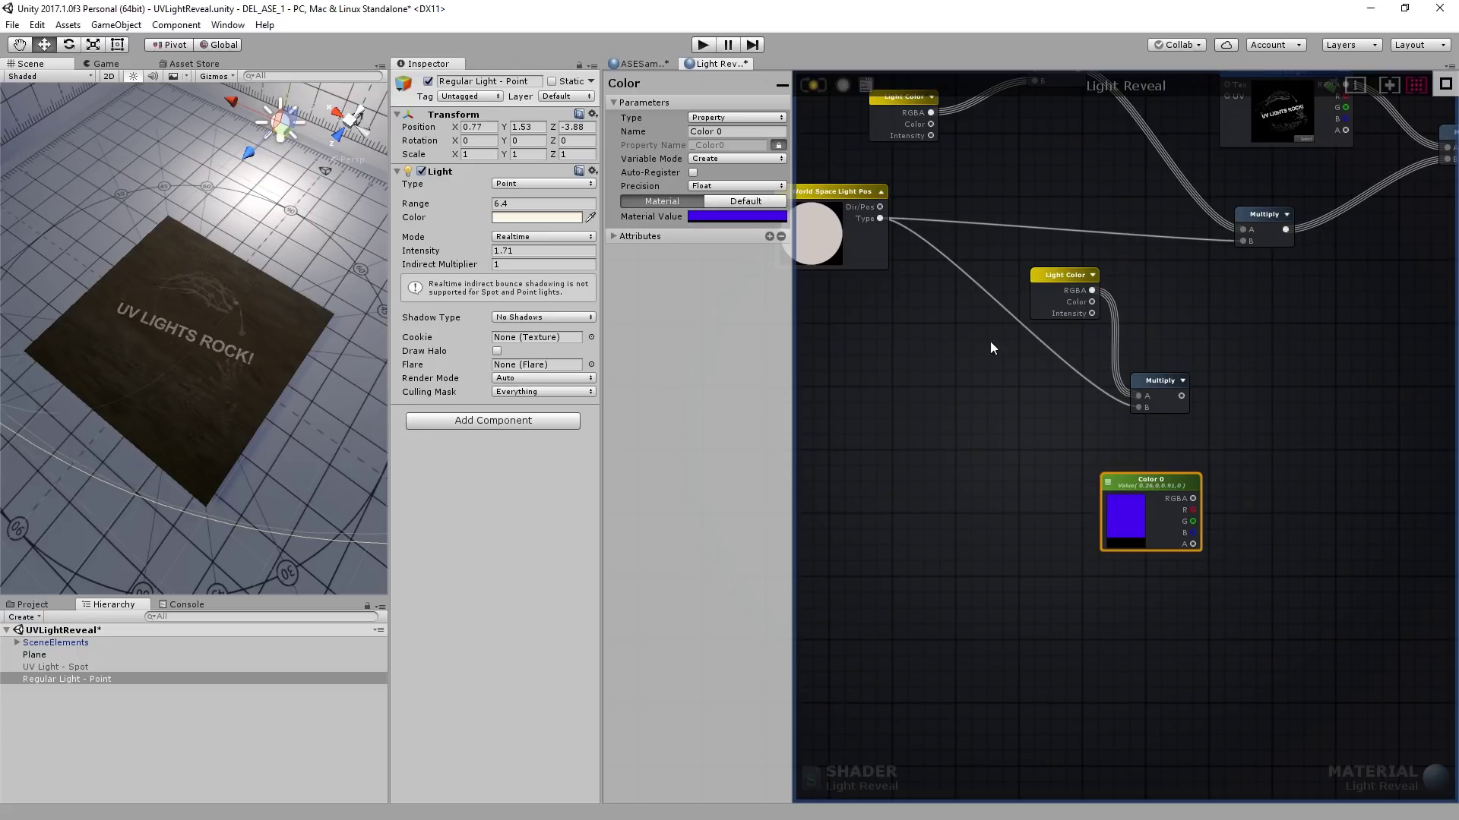
click(1079, 281)
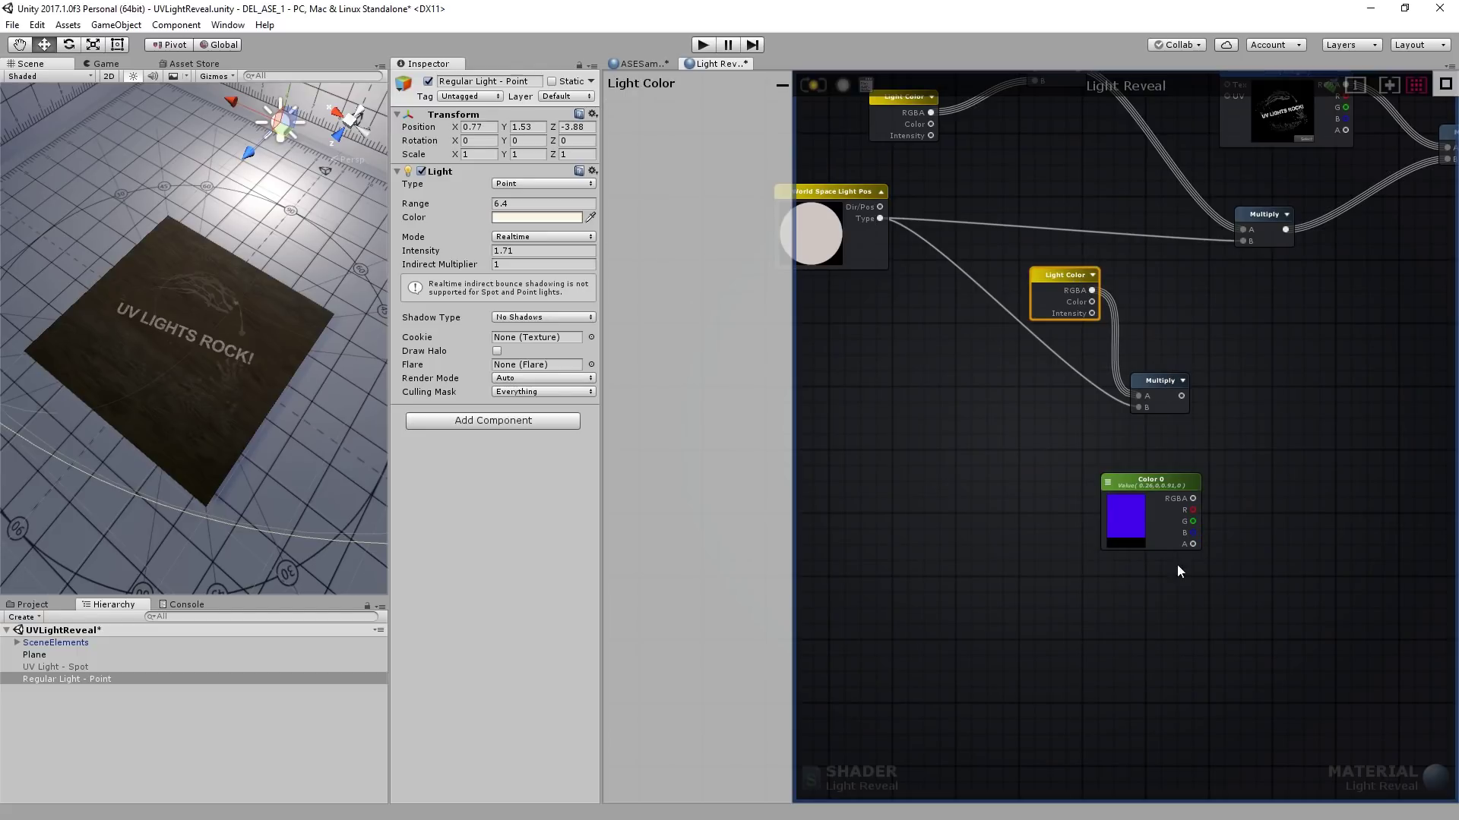
Add a Component Mask node fed by the second Light Color's Multiply output and turn off its A channel.
middle_drag(1316, 390, 1161, 367)
scroll(1161, 368, up, 2)
click(958, 300)
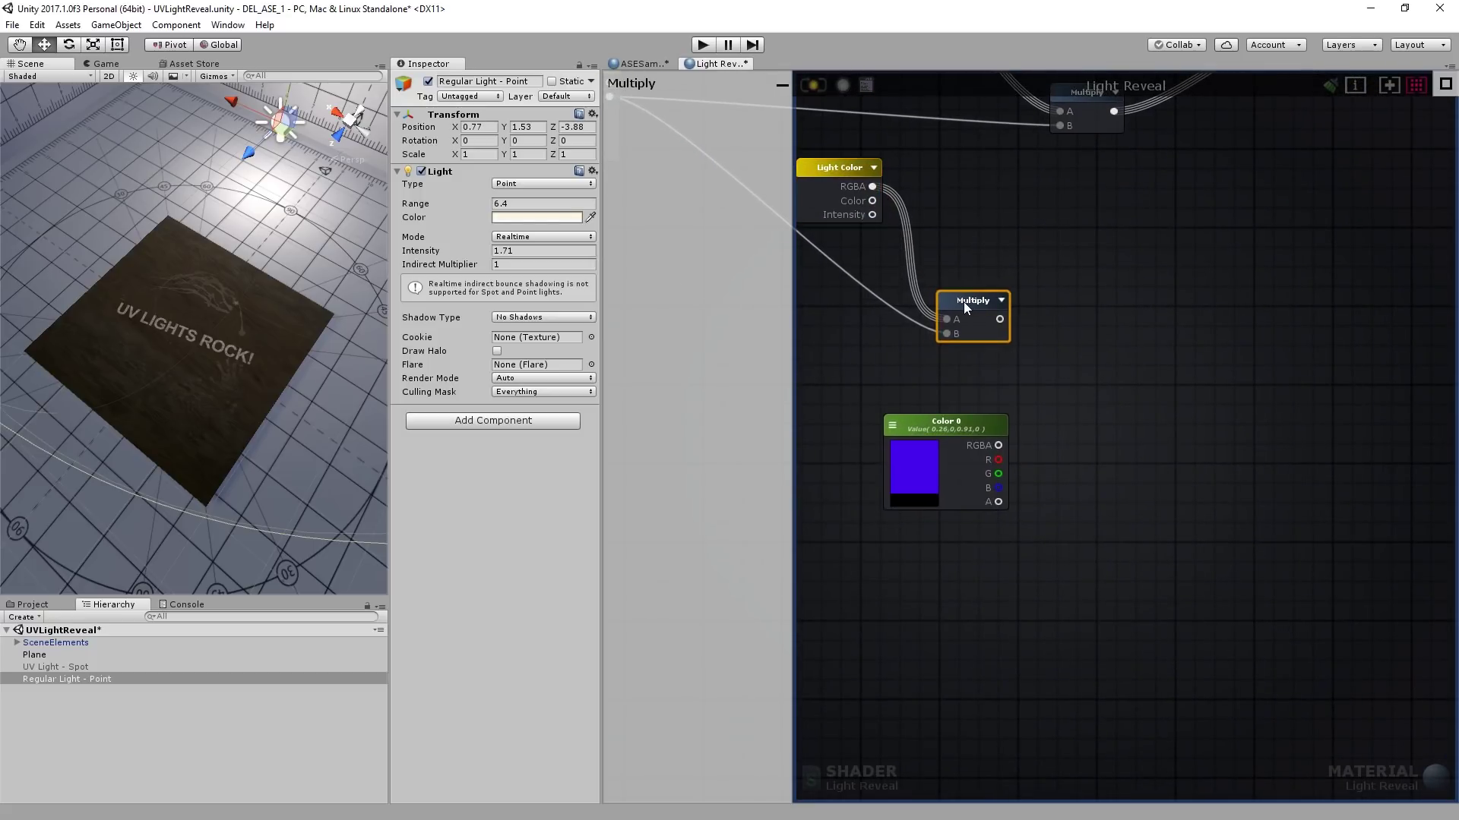
click(1083, 321)
right_click(1005, 297)
text(compon)
click(1067, 354)
drag(1067, 317, 1041, 303)
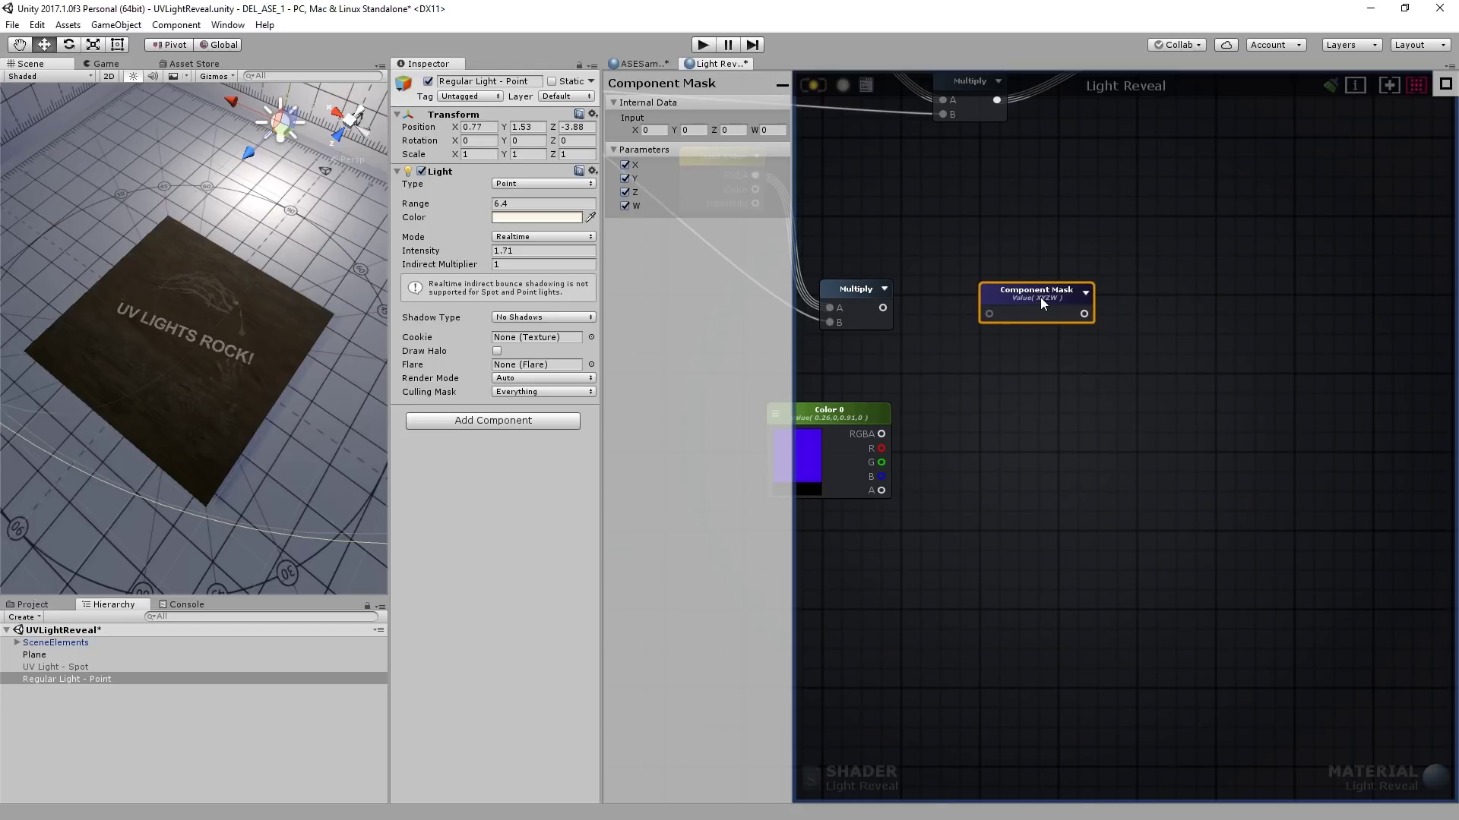
drag(882, 307, 989, 313)
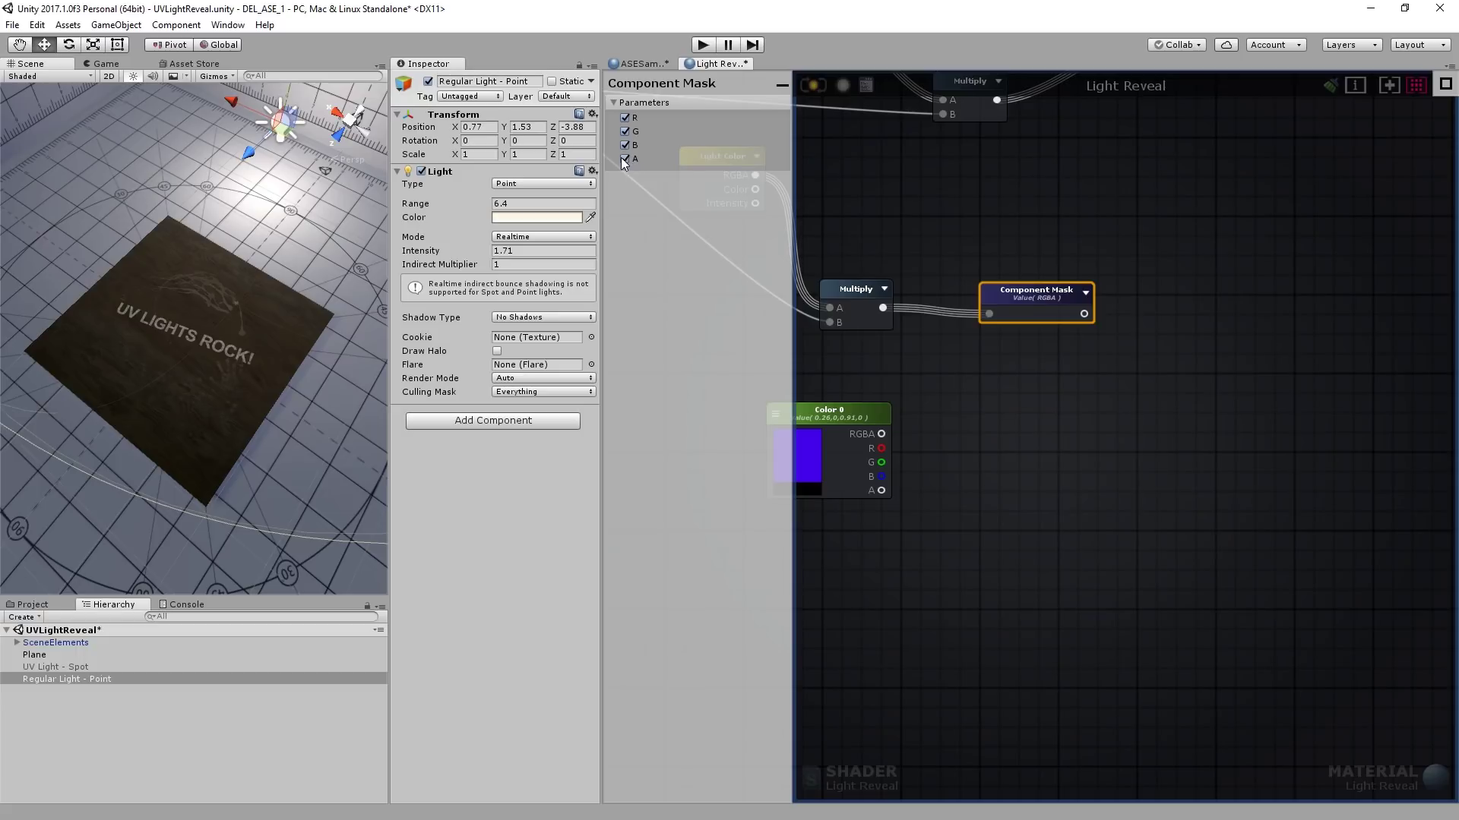
click(625, 158)
Rename the blue-violet Color property as "Custom Color to Compare".
click(831, 410)
click(757, 131)
text(Custom Color to Compare)
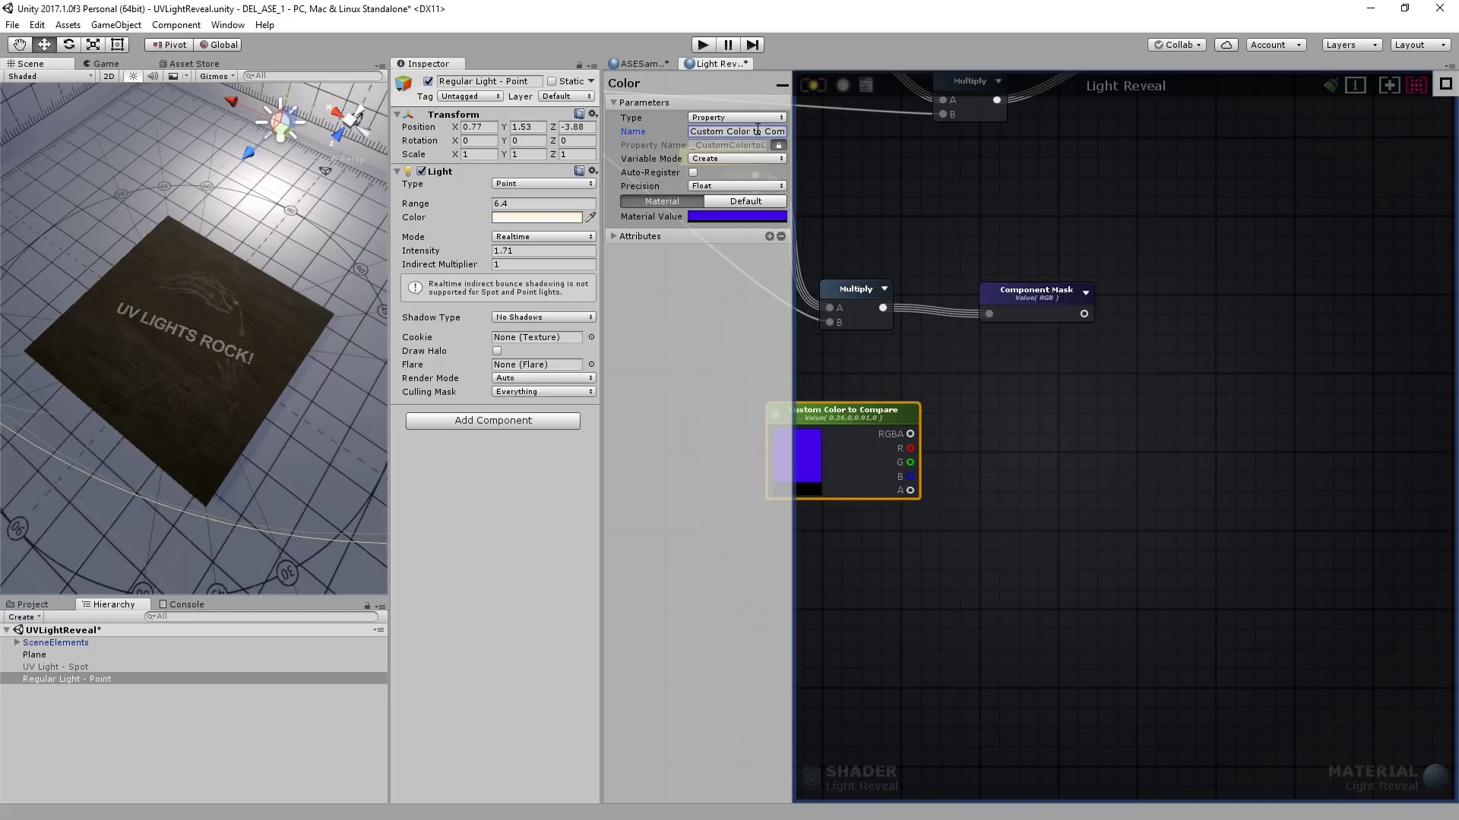
Duplicate the RGB Component Mask, place the copy beside Custom Color to Compare, and feed it that color's RGBA.
click(1039, 292)
key(ctrl+d)
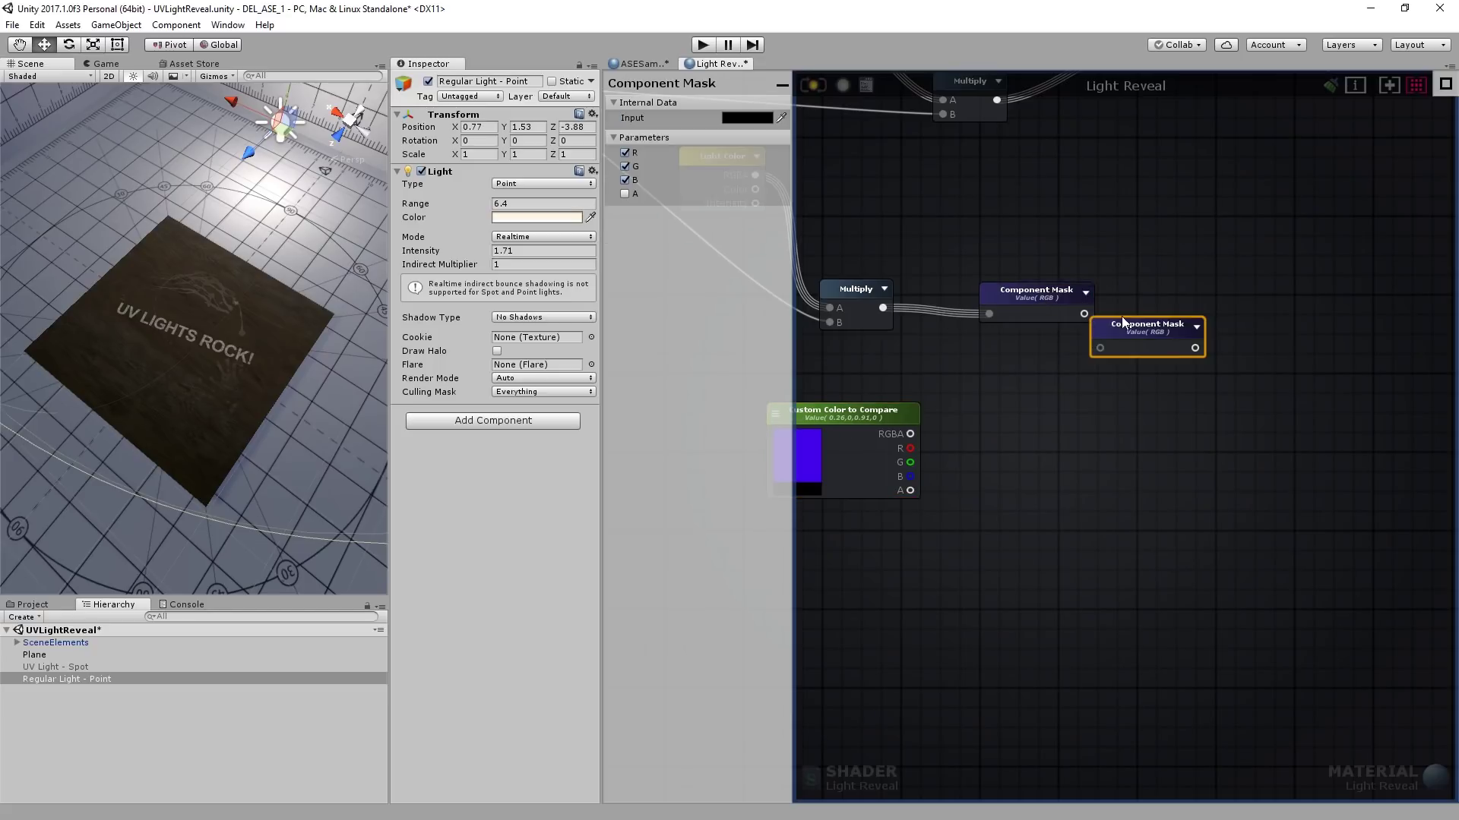
drag(1136, 337, 1027, 412)
drag(910, 434, 984, 436)
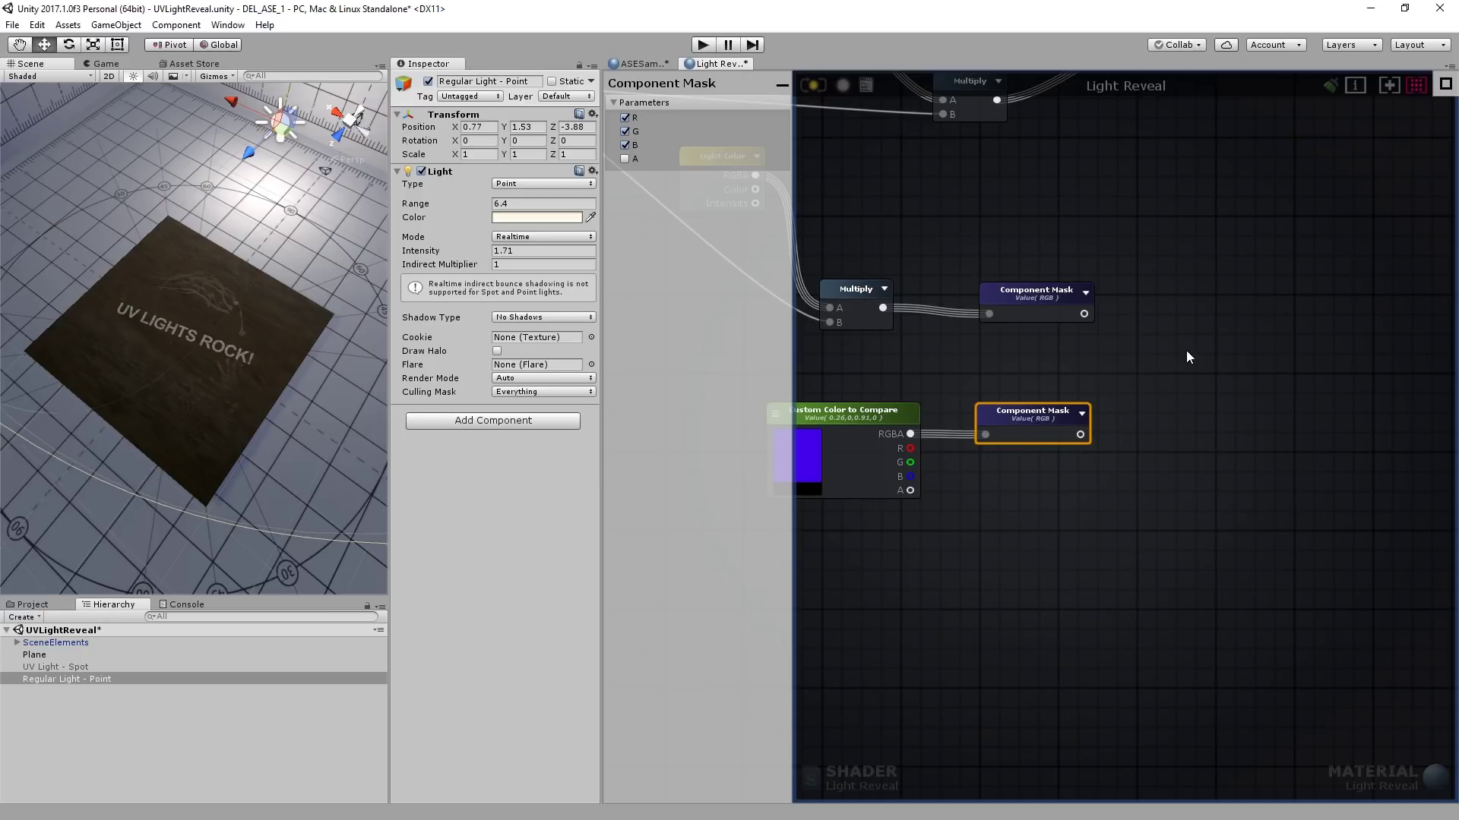
Add a Normalize node and a duplicate of it, one fed by each of the two Component Masks.
middle_drag(1187, 349, 1128, 352)
right_click(1124, 302)
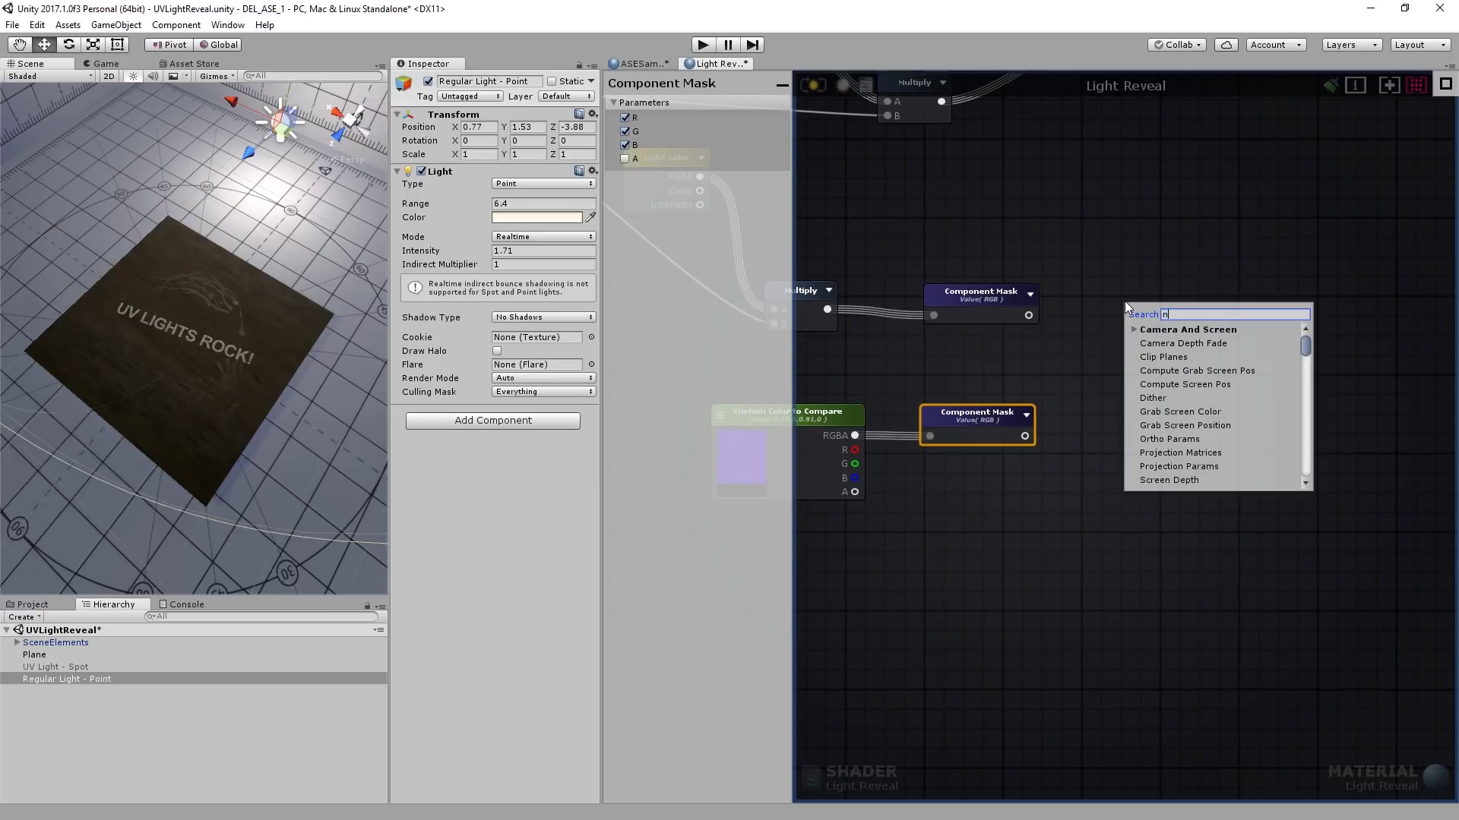
text(normali)
click(1187, 340)
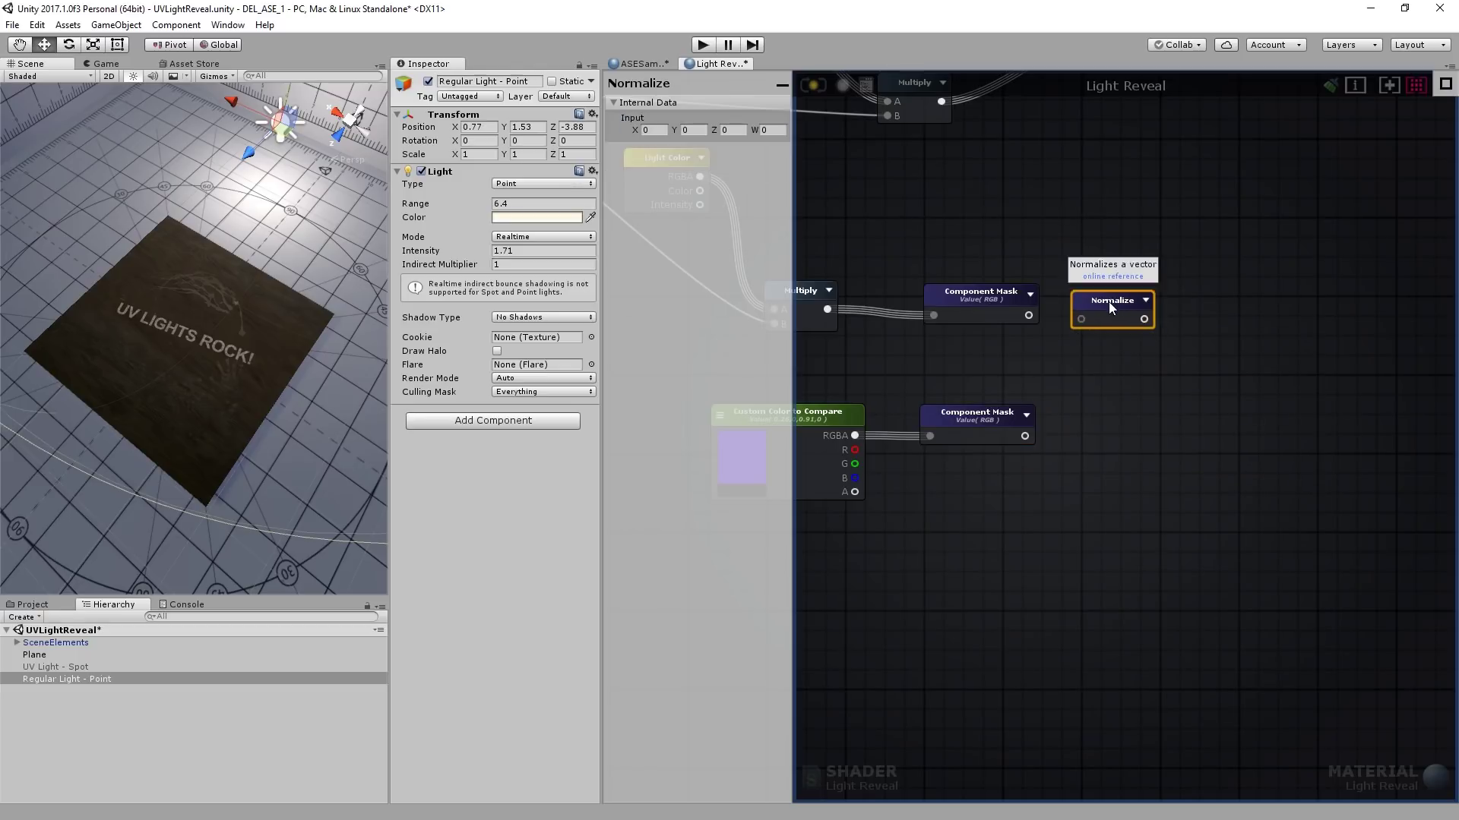
drag(1028, 316, 1077, 419)
key(ctrl+d)
click(1241, 340)
middle_drag(1242, 340, 1141, 369)
click(1066, 393)
click(1185, 363)
Add a Dot node with the upper Normalize feeding A and the lower Normalize feeding B.
right_click(1142, 319)
text(dot)
click(1168, 362)
drag(1063, 329, 1062, 427)
middle_drag(1028, 410, 1204, 411)
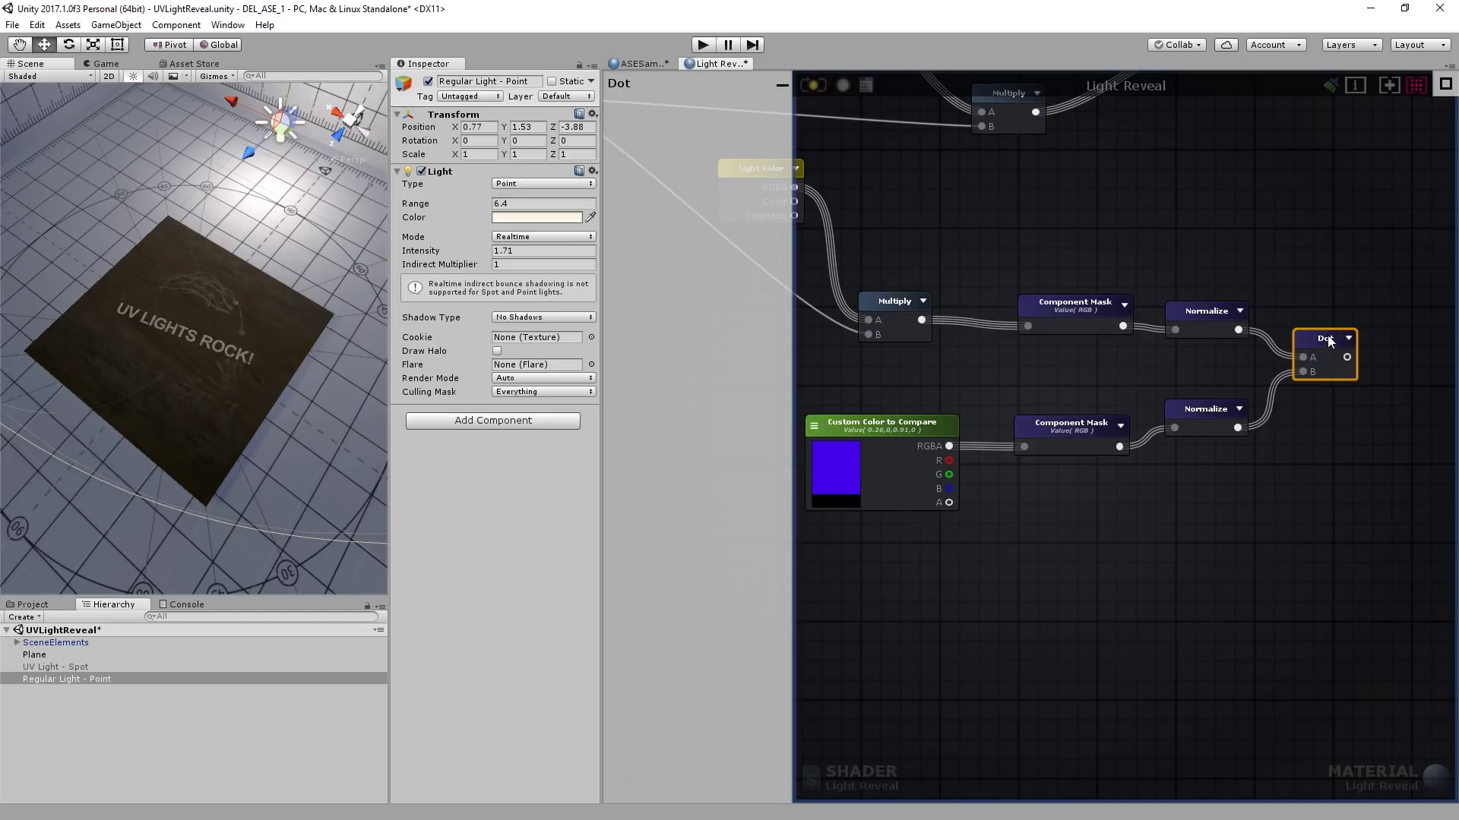
click(1341, 357)
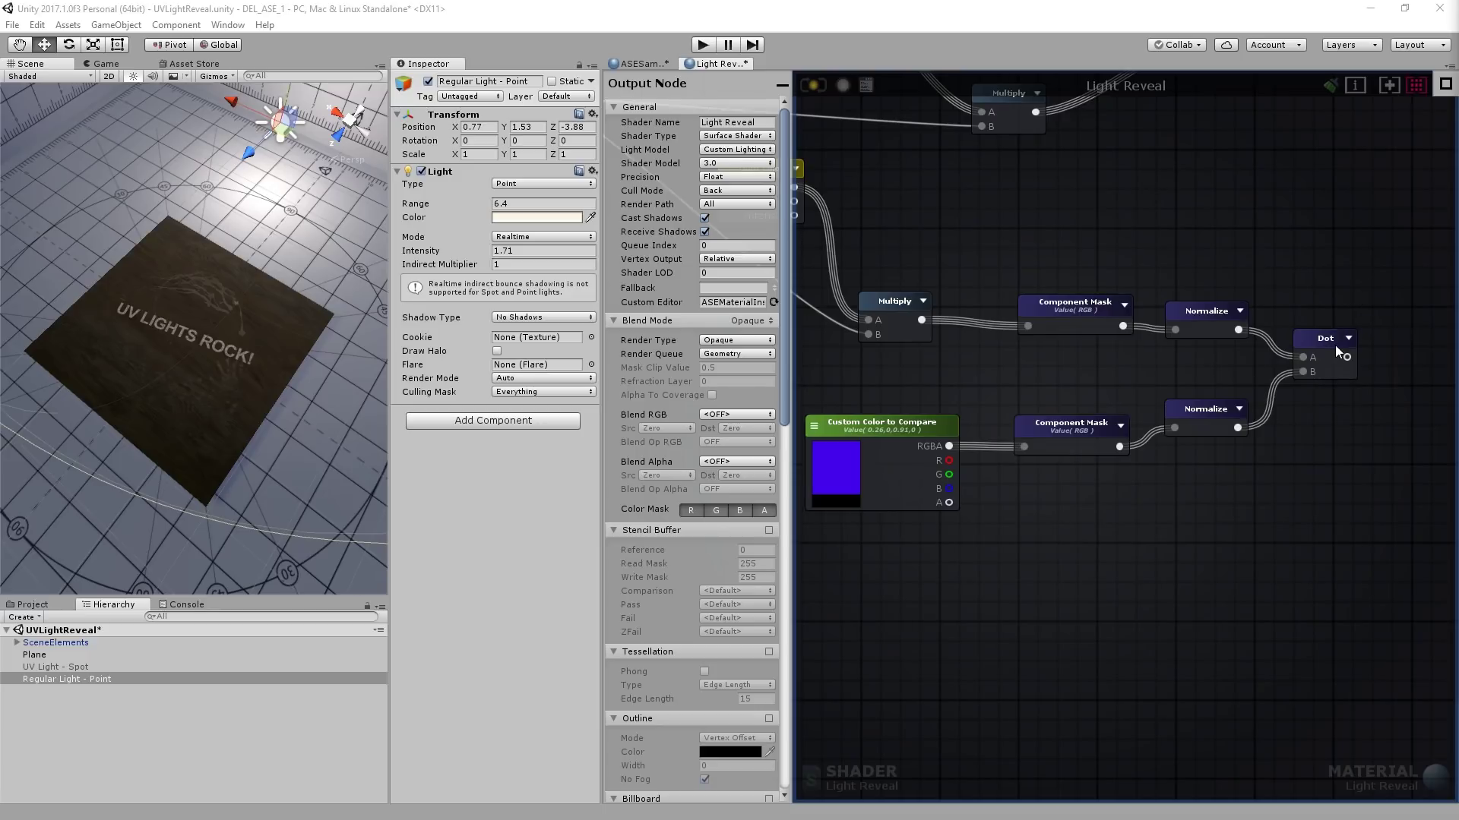
mouse_move(1335, 346)
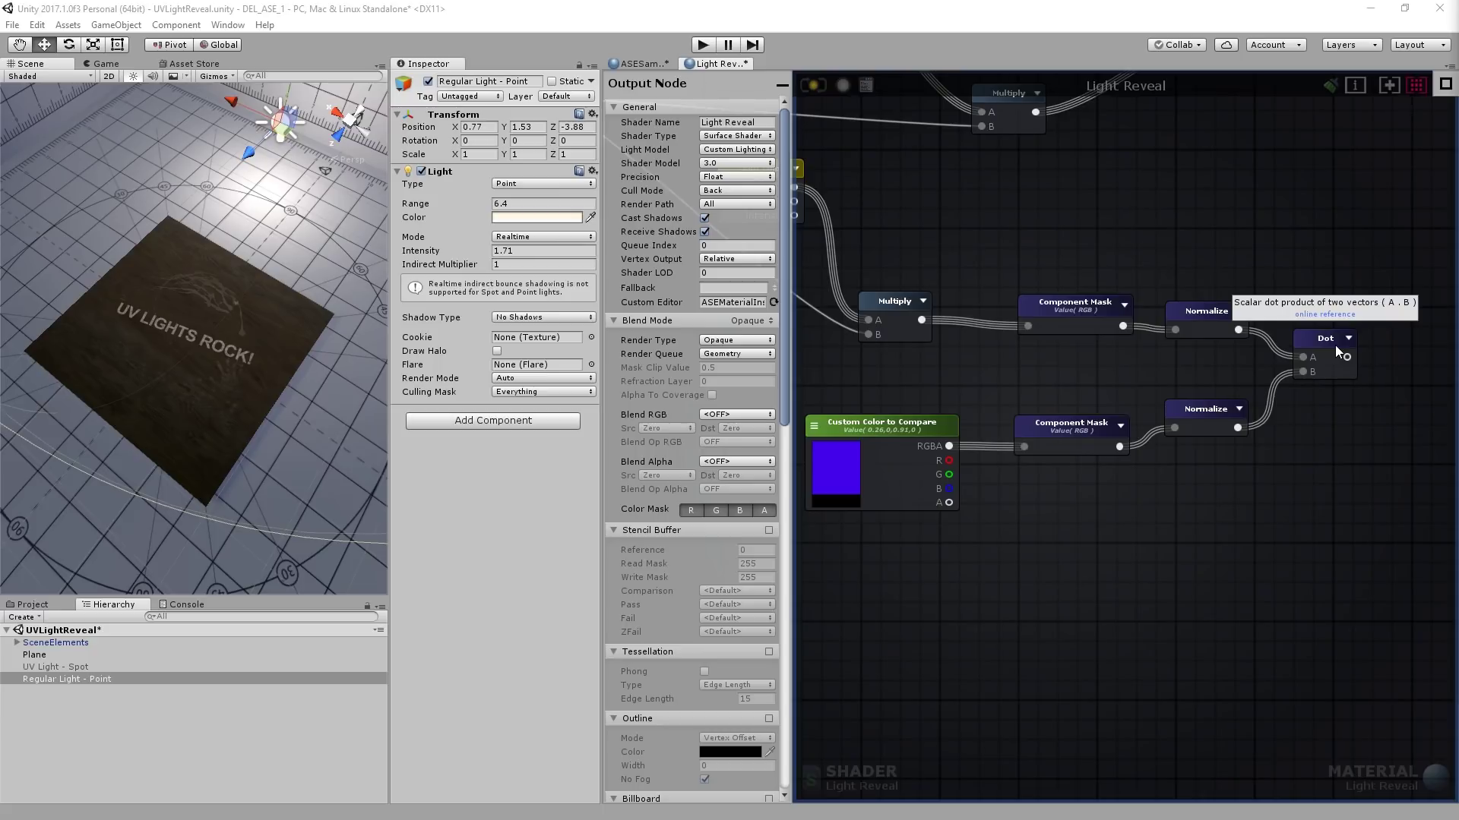
Add an If [Community] node beyond Dot and connect the Dot output to its A input.
middle_drag(1294, 259, 1022, 257)
right_click(1178, 351)
text(if)
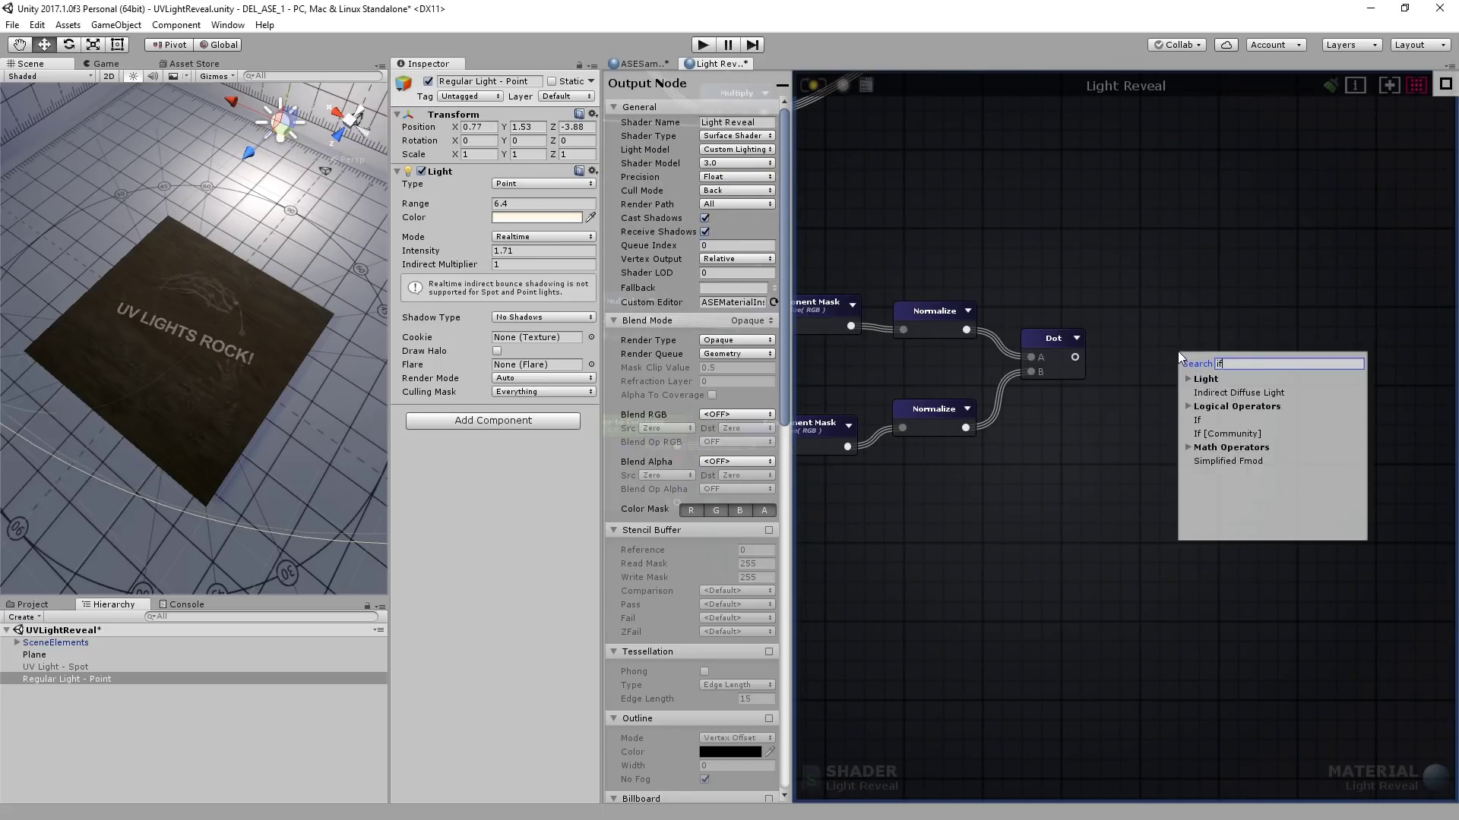
click(1233, 436)
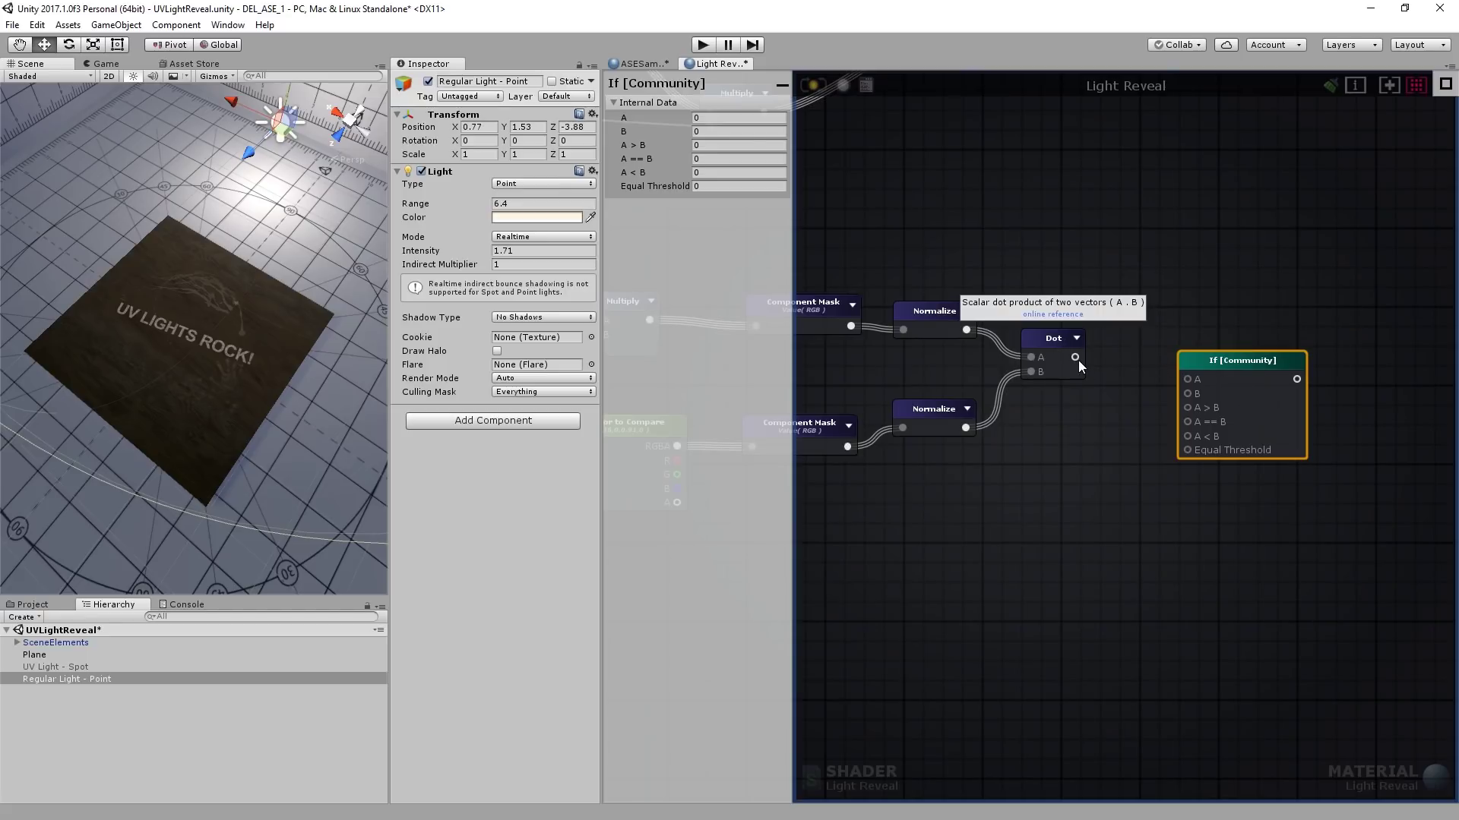
drag(1078, 360, 1185, 378)
click(1136, 408)
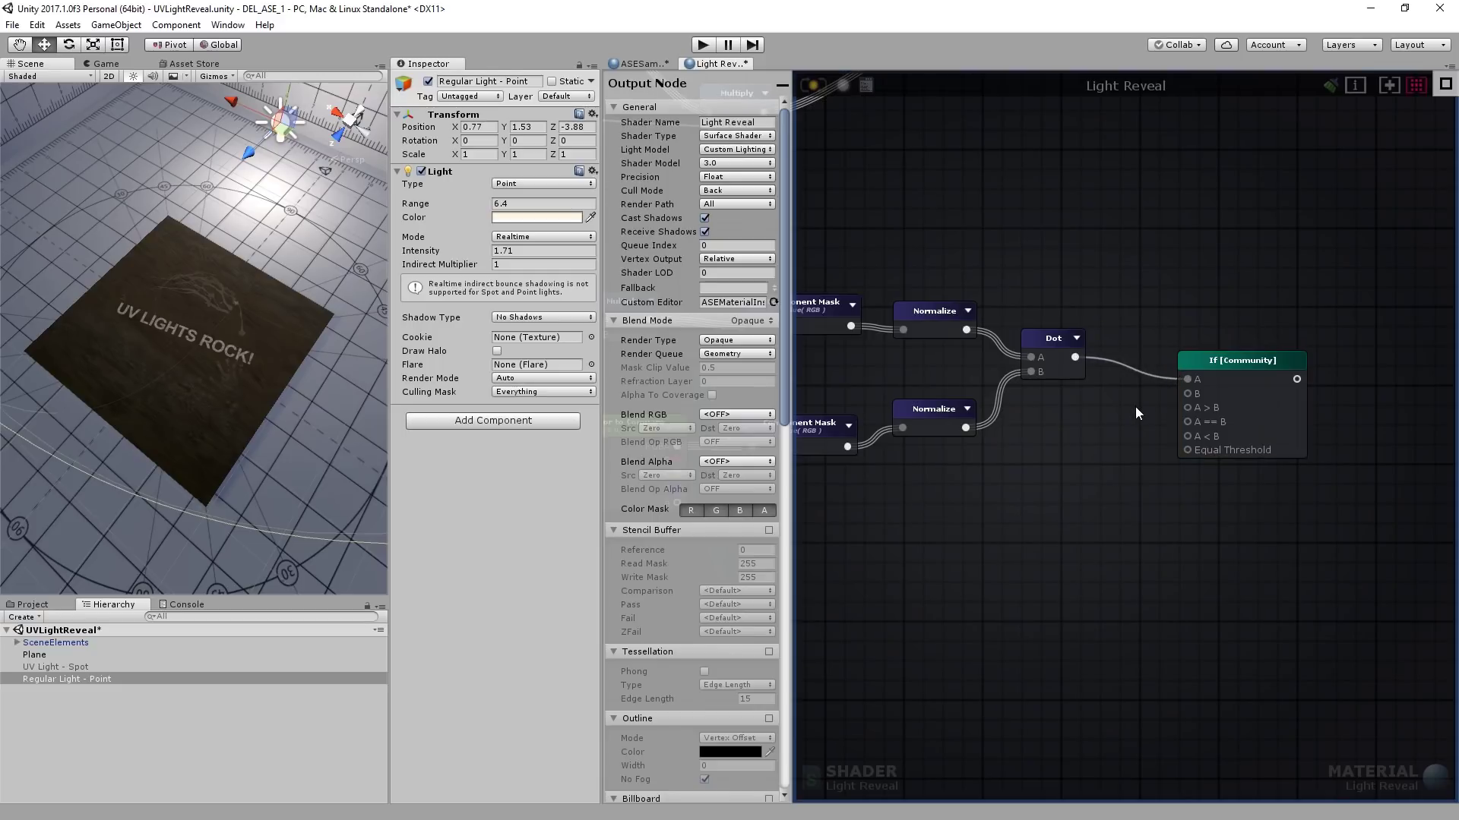
Add a Float node below Dot, connect it to B of If [Community], and nudge the If node slightly up.
click(1033, 419)
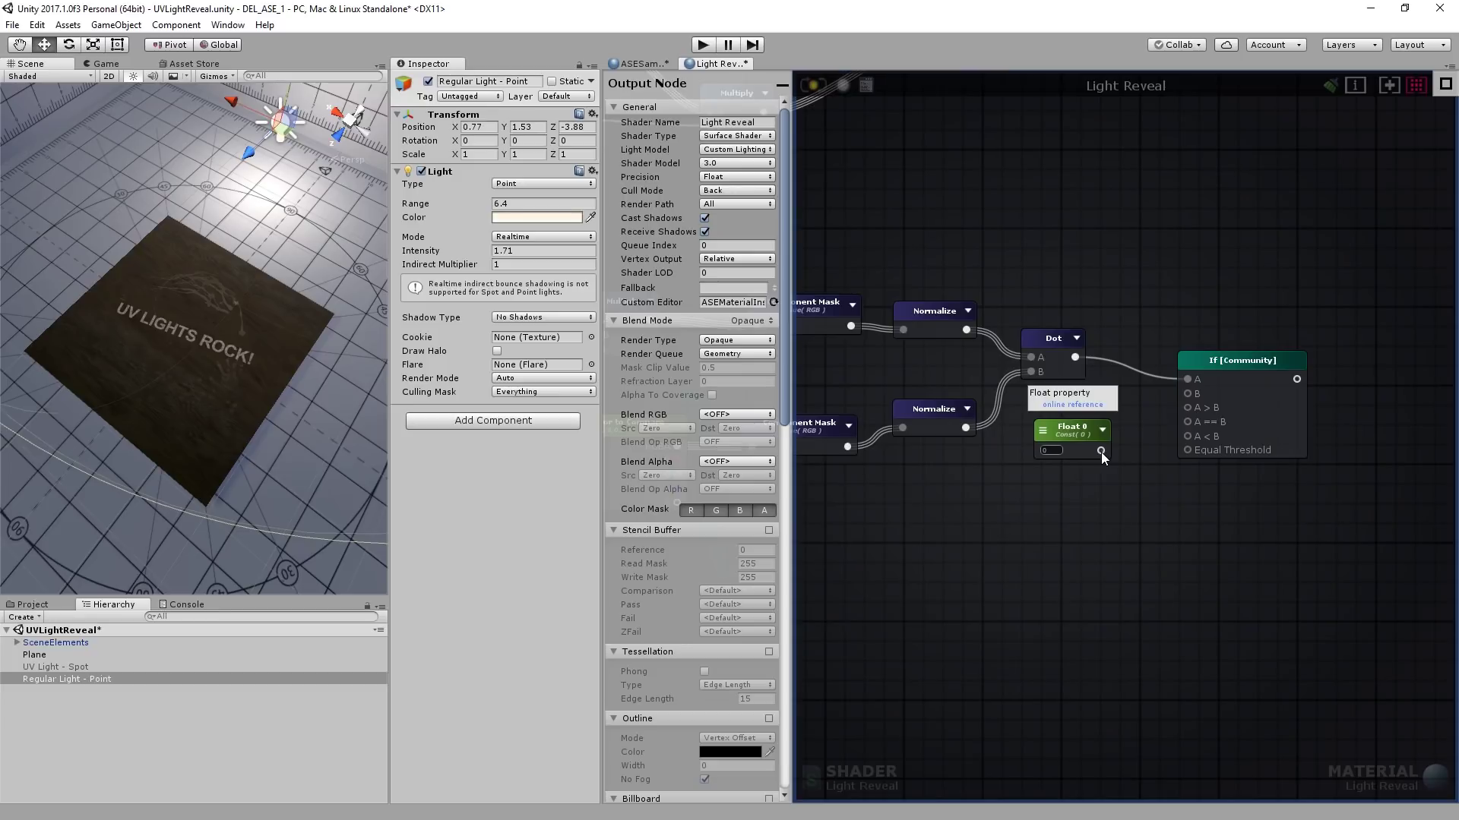
drag(1101, 451, 1182, 389)
scroll(1199, 437, up, 2)
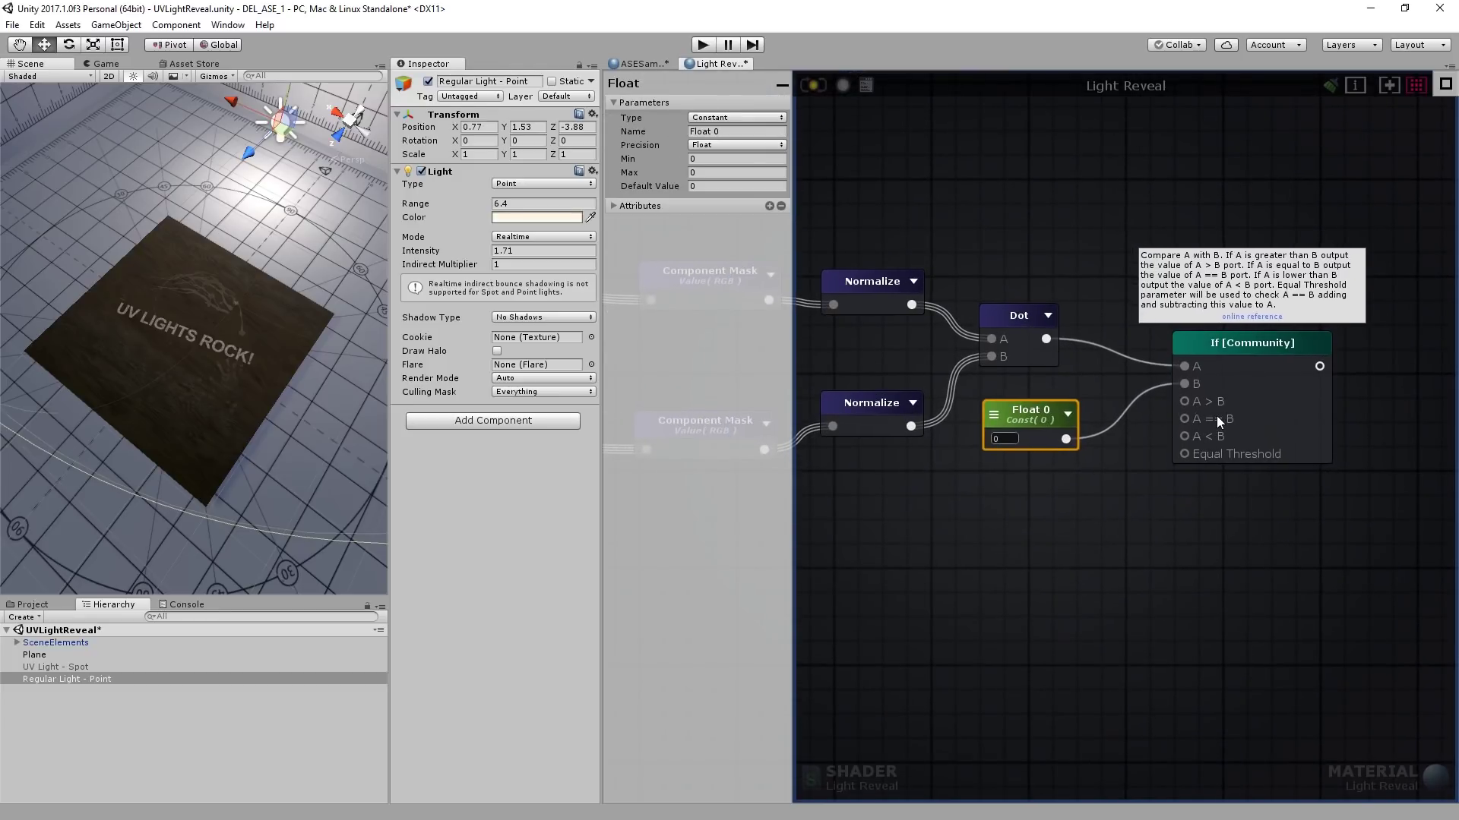
drag(1234, 346, 1228, 342)
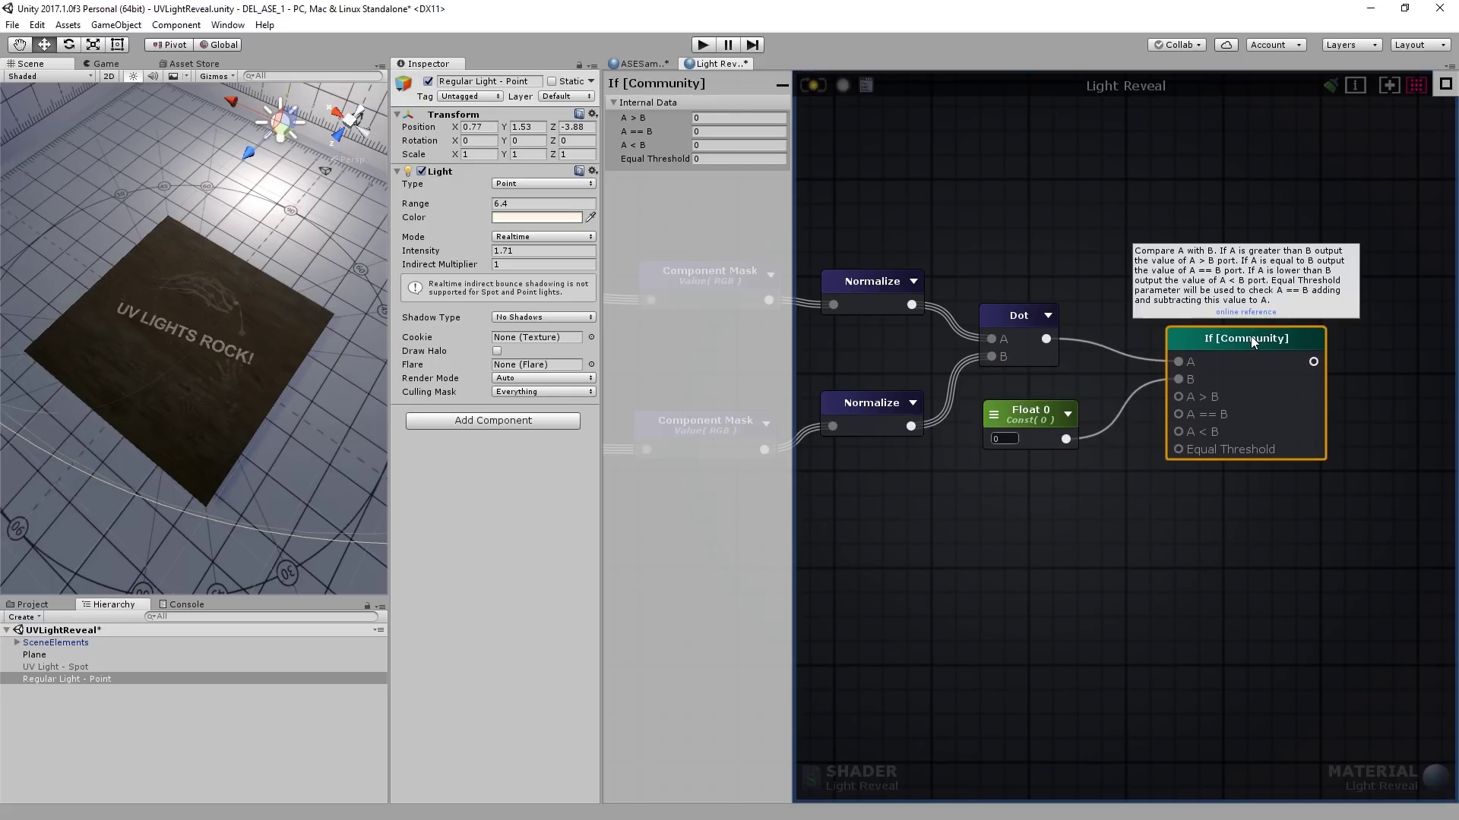
Review the color comparison chain from Light Color and Custom Color to Compare through to the Dot and If nodes.
middle_drag(1018, 275, 1106, 307)
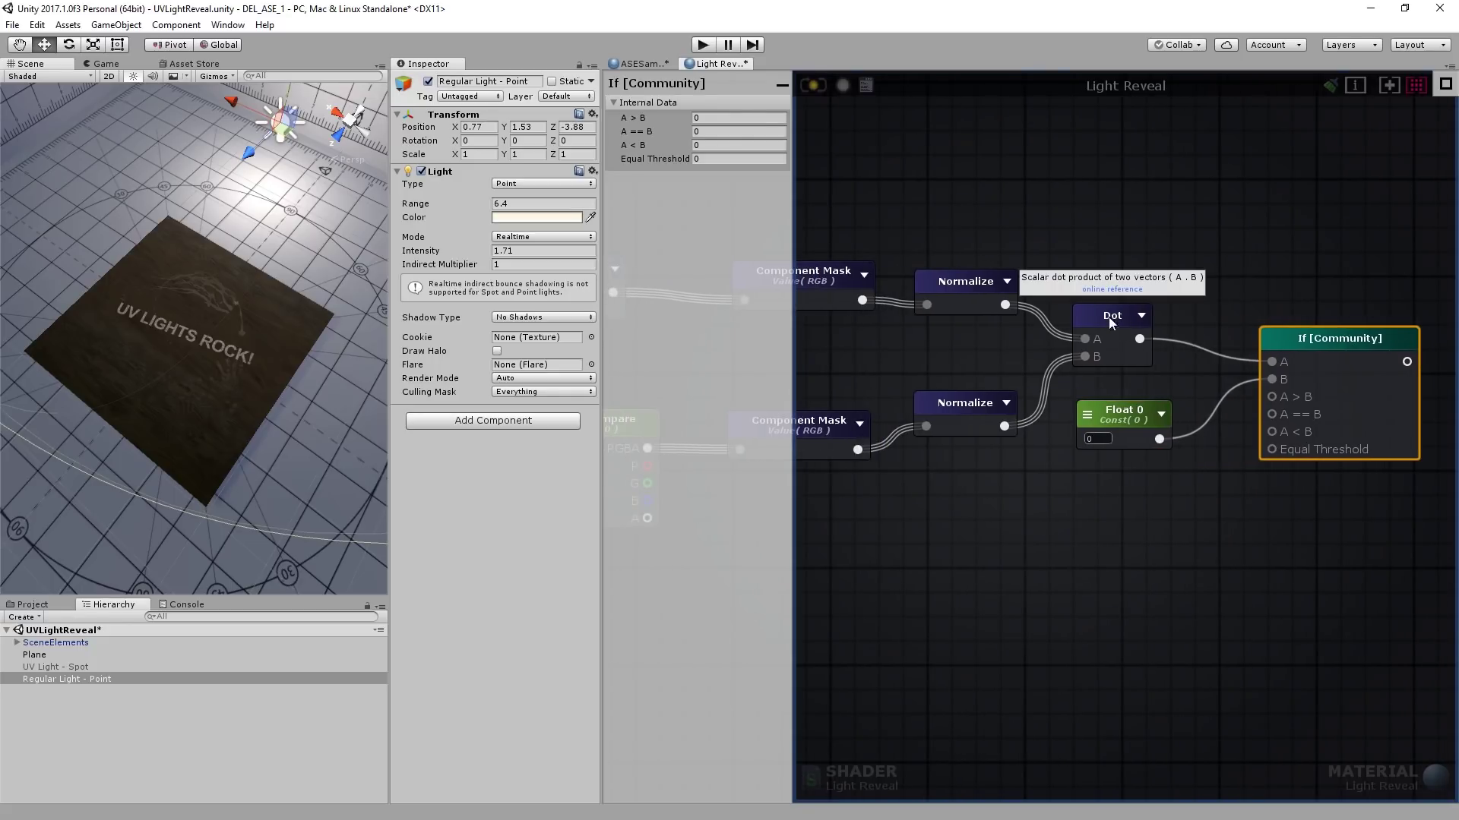
middle_drag(839, 196, 1120, 232)
scroll(1120, 232, down, 3)
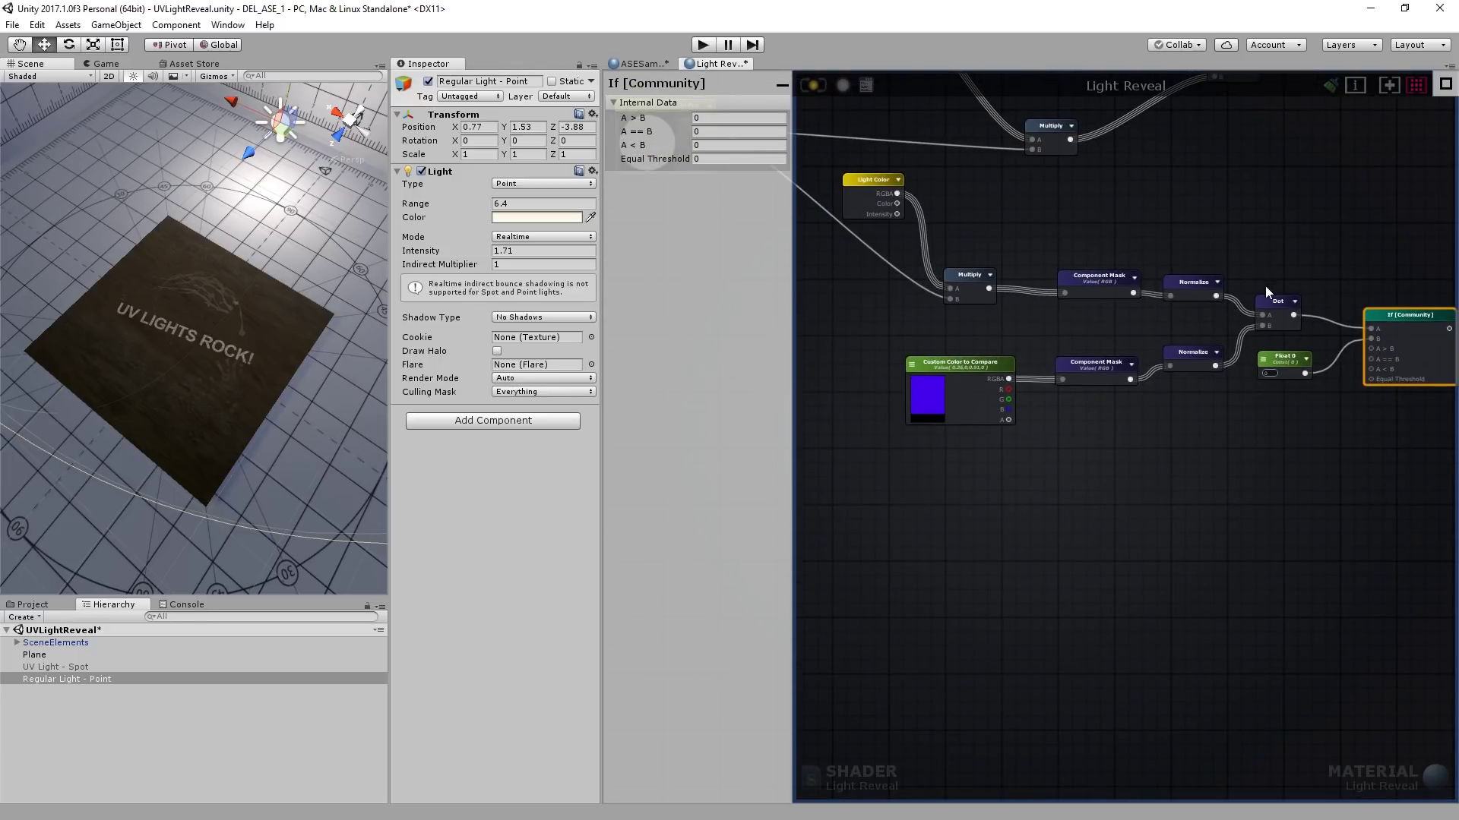
middle_drag(949, 215, 1060, 260)
click(1069, 408)
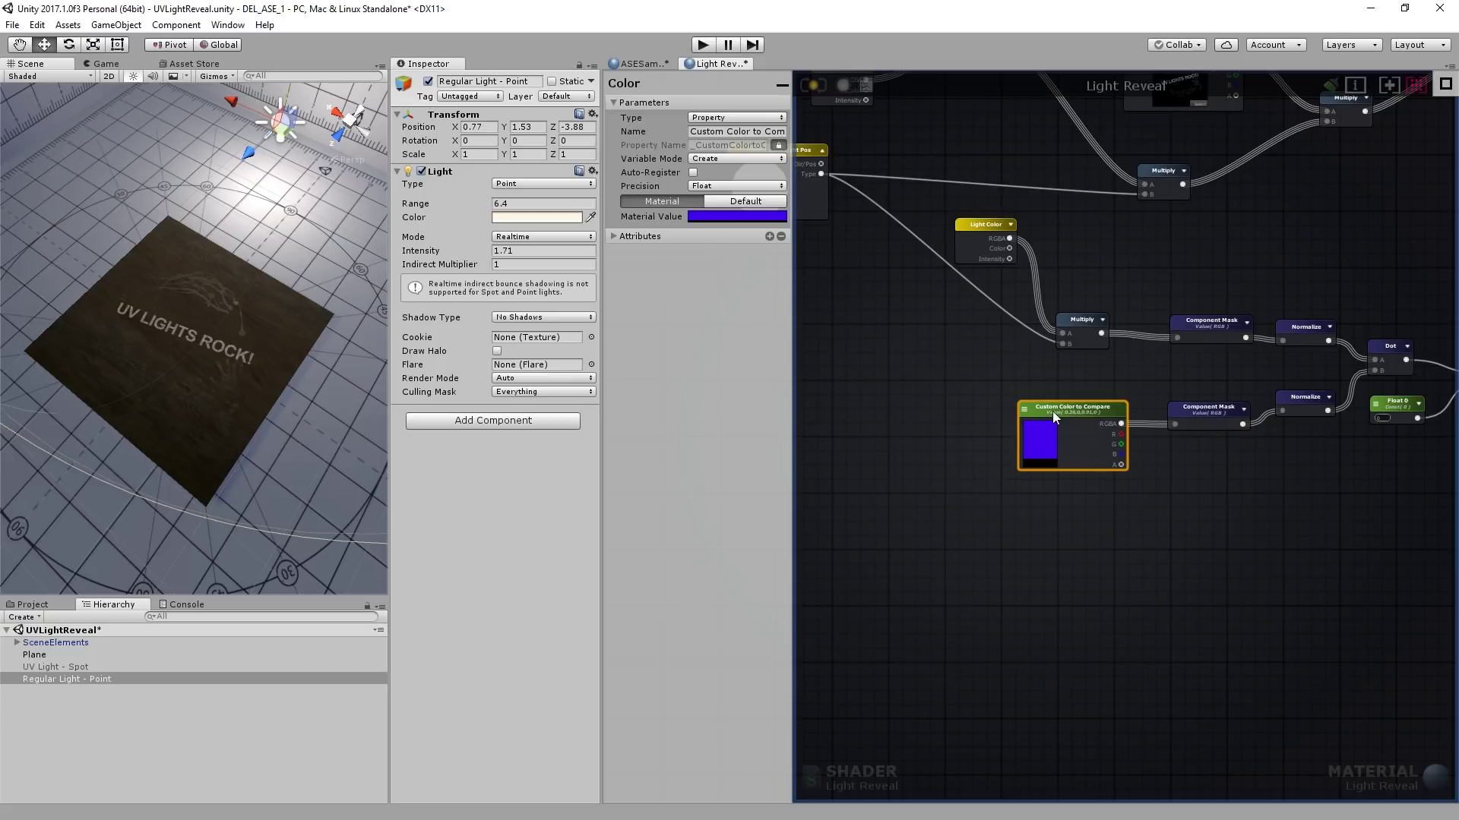
middle_drag(1311, 250, 1142, 289)
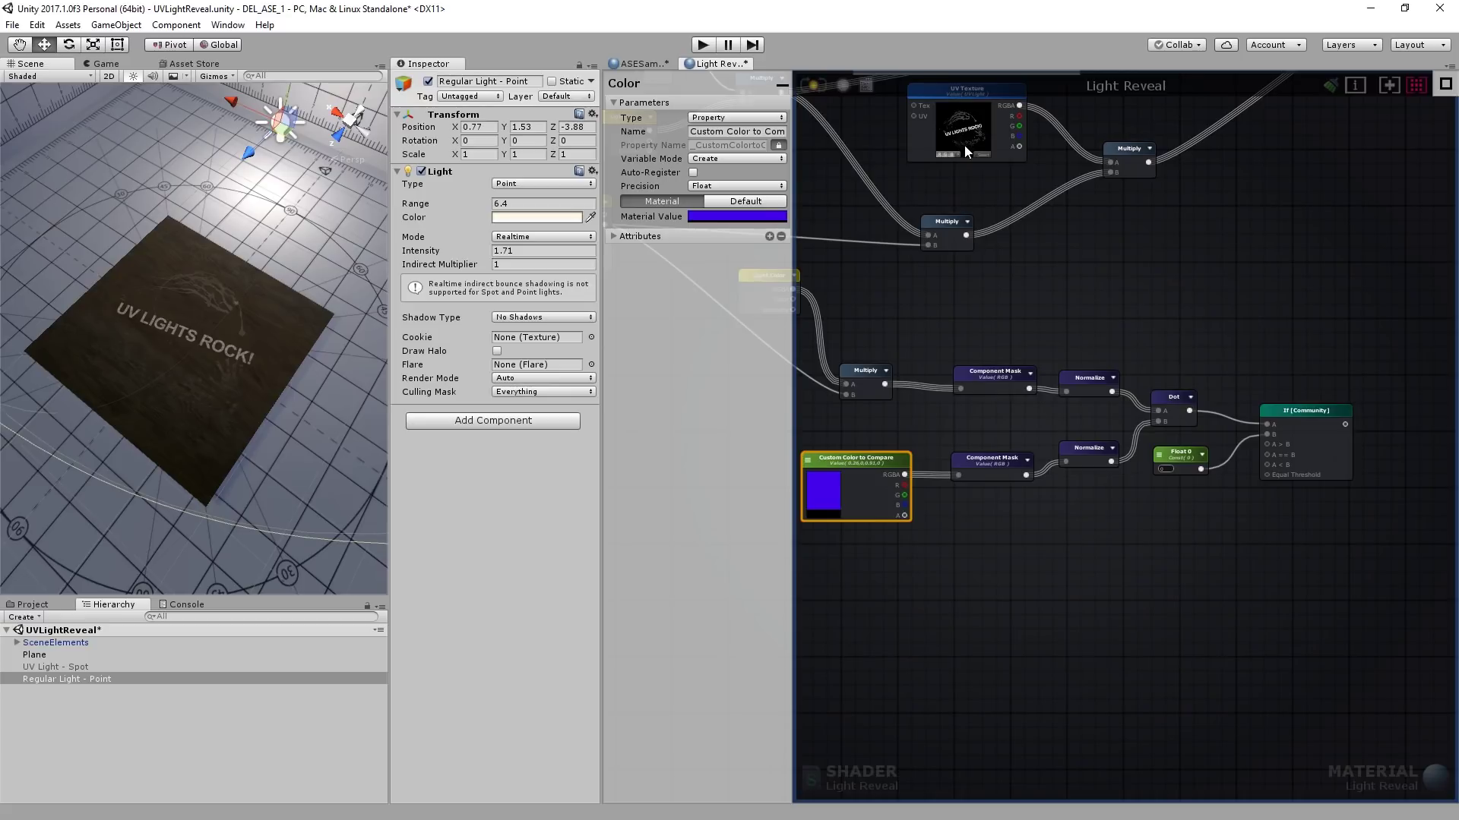
scroll(1063, 372, up, 3)
click(966, 278)
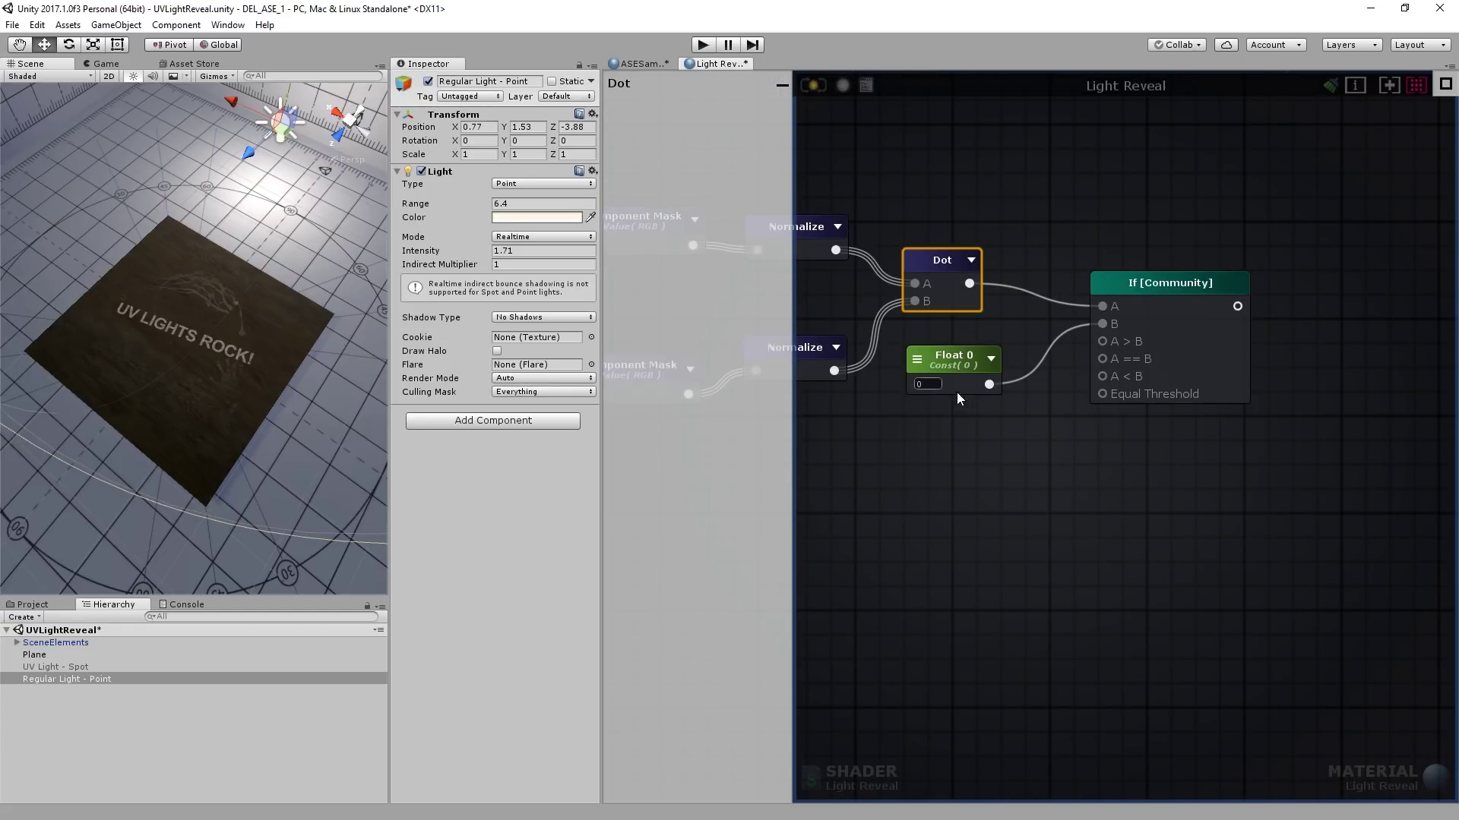
Set the Float node's constant value to 1.
click(926, 383)
text(1)
mouse_move(1110, 344)
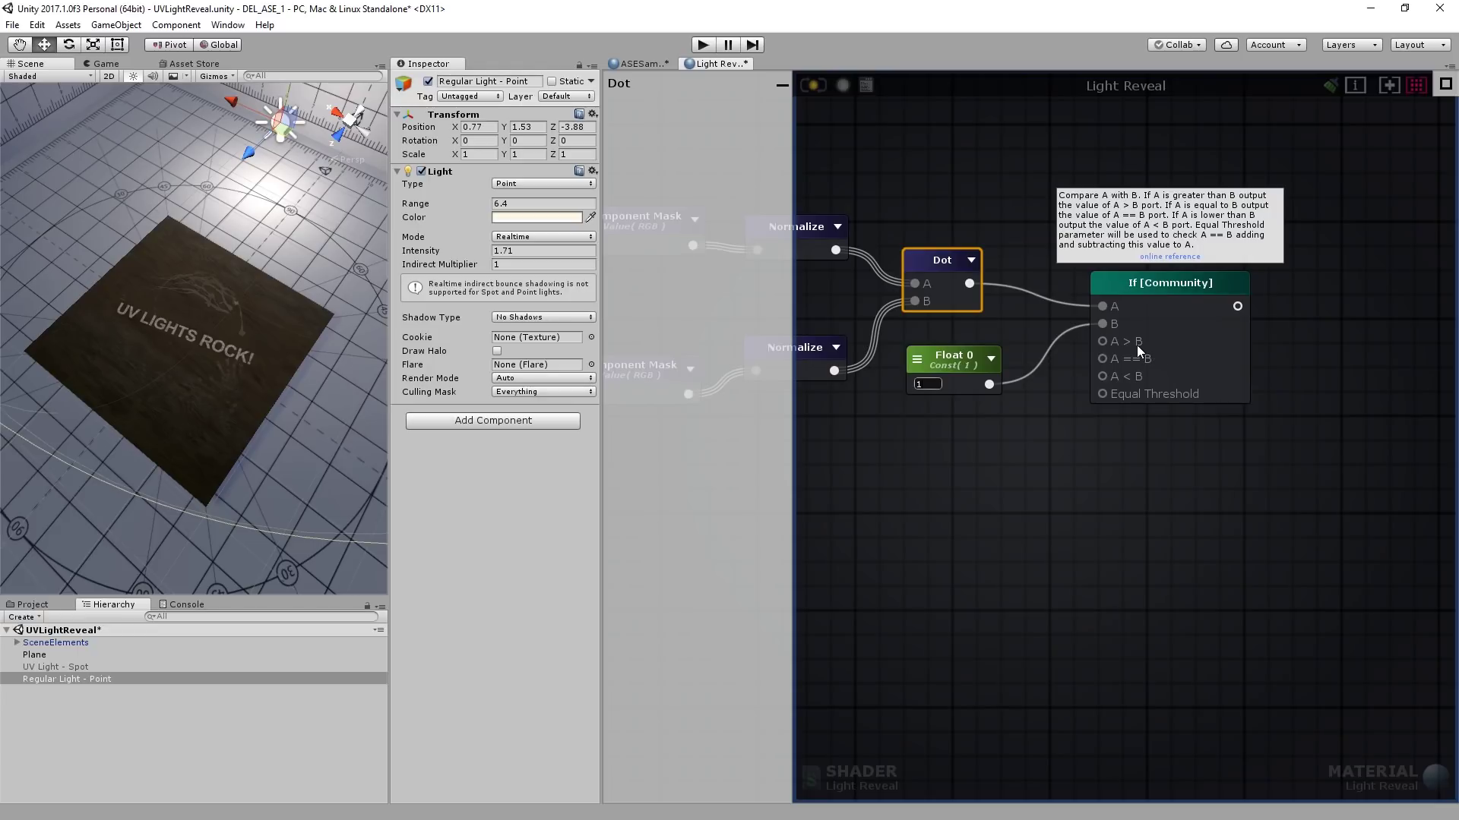
Connect the Float node's output to the A == B input of If [Community] as well.
click(1208, 283)
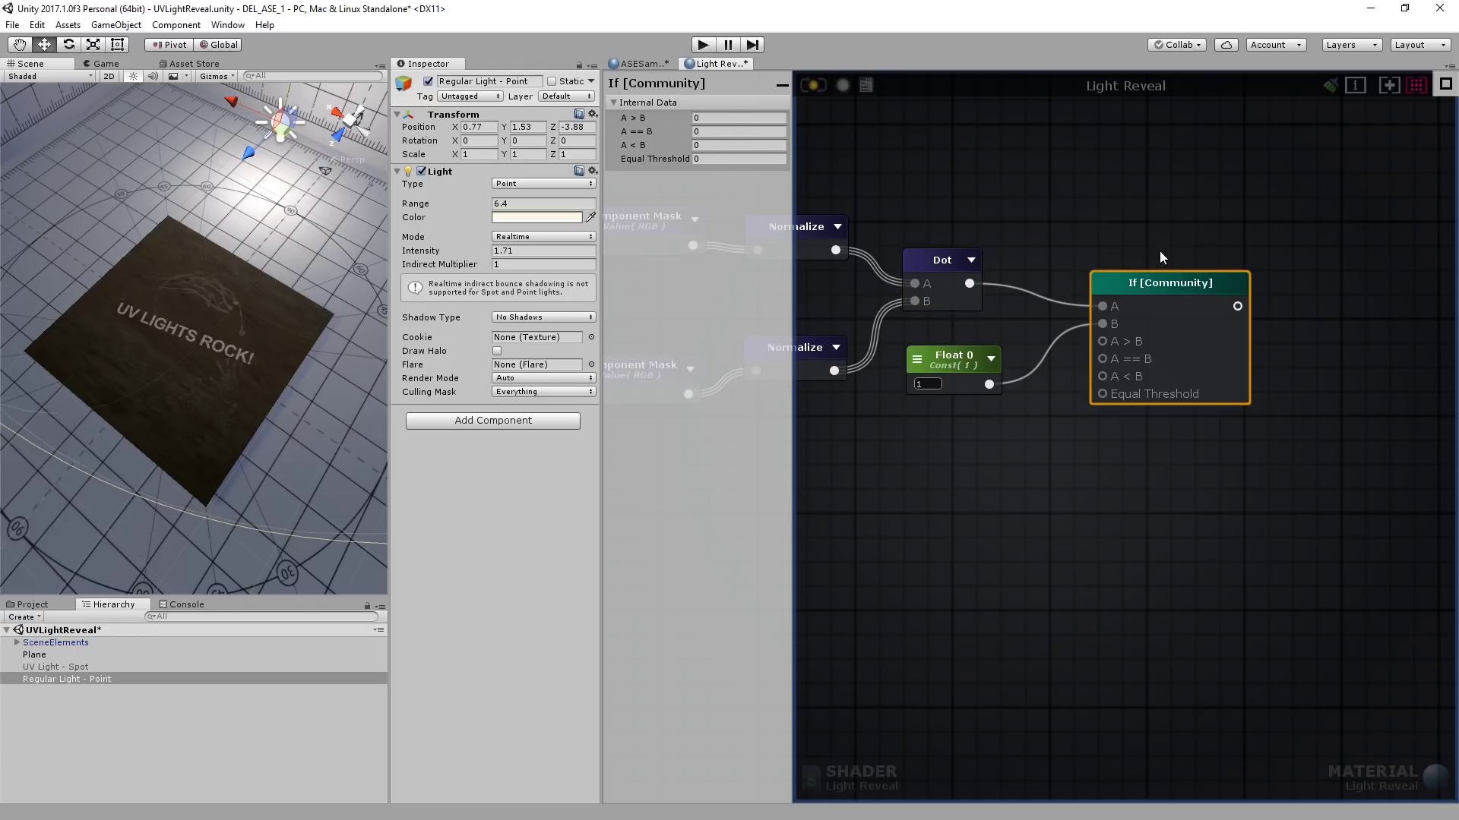
click(1224, 439)
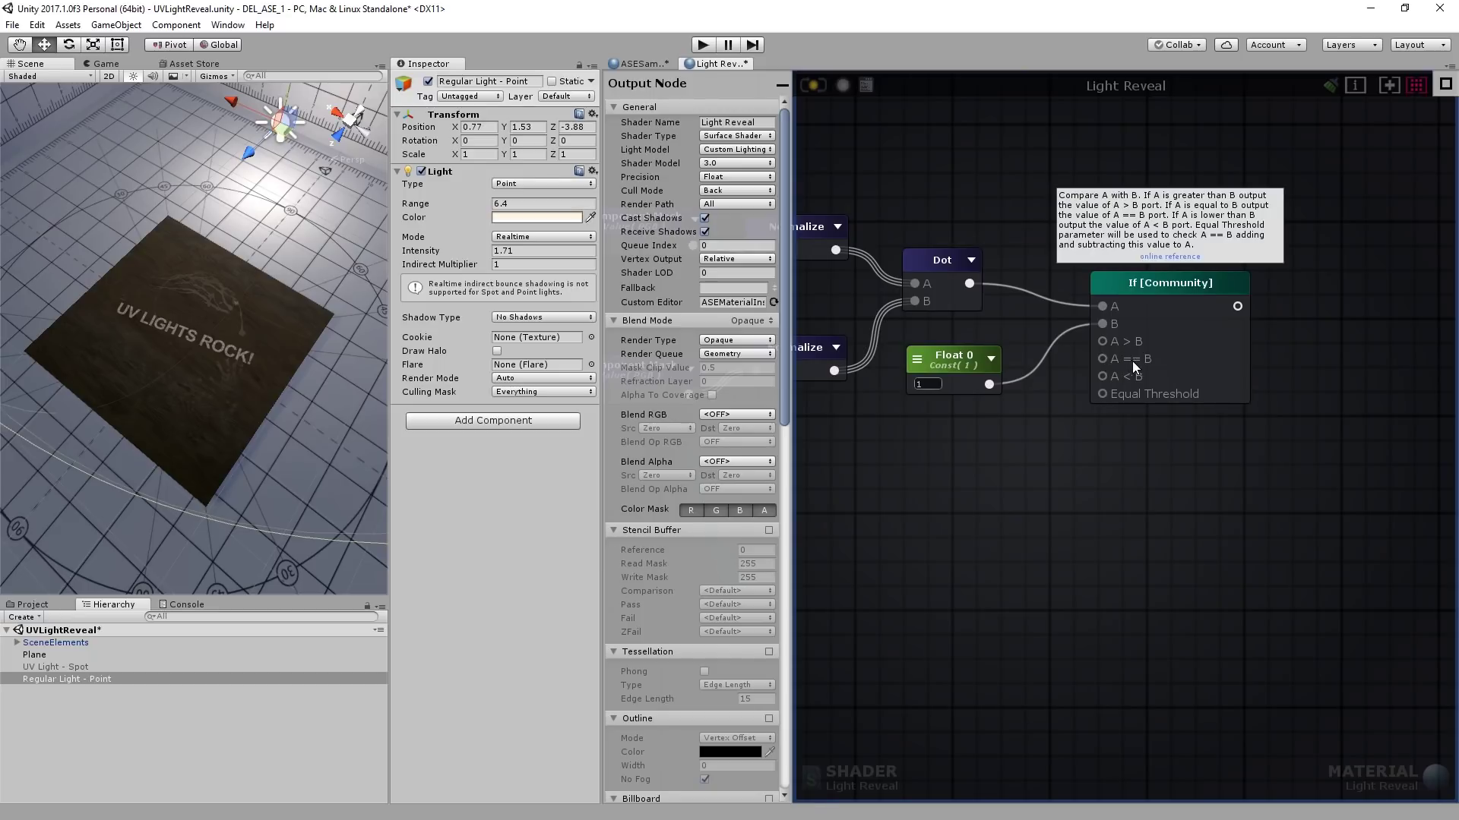
drag(988, 384, 1101, 358)
click(1155, 285)
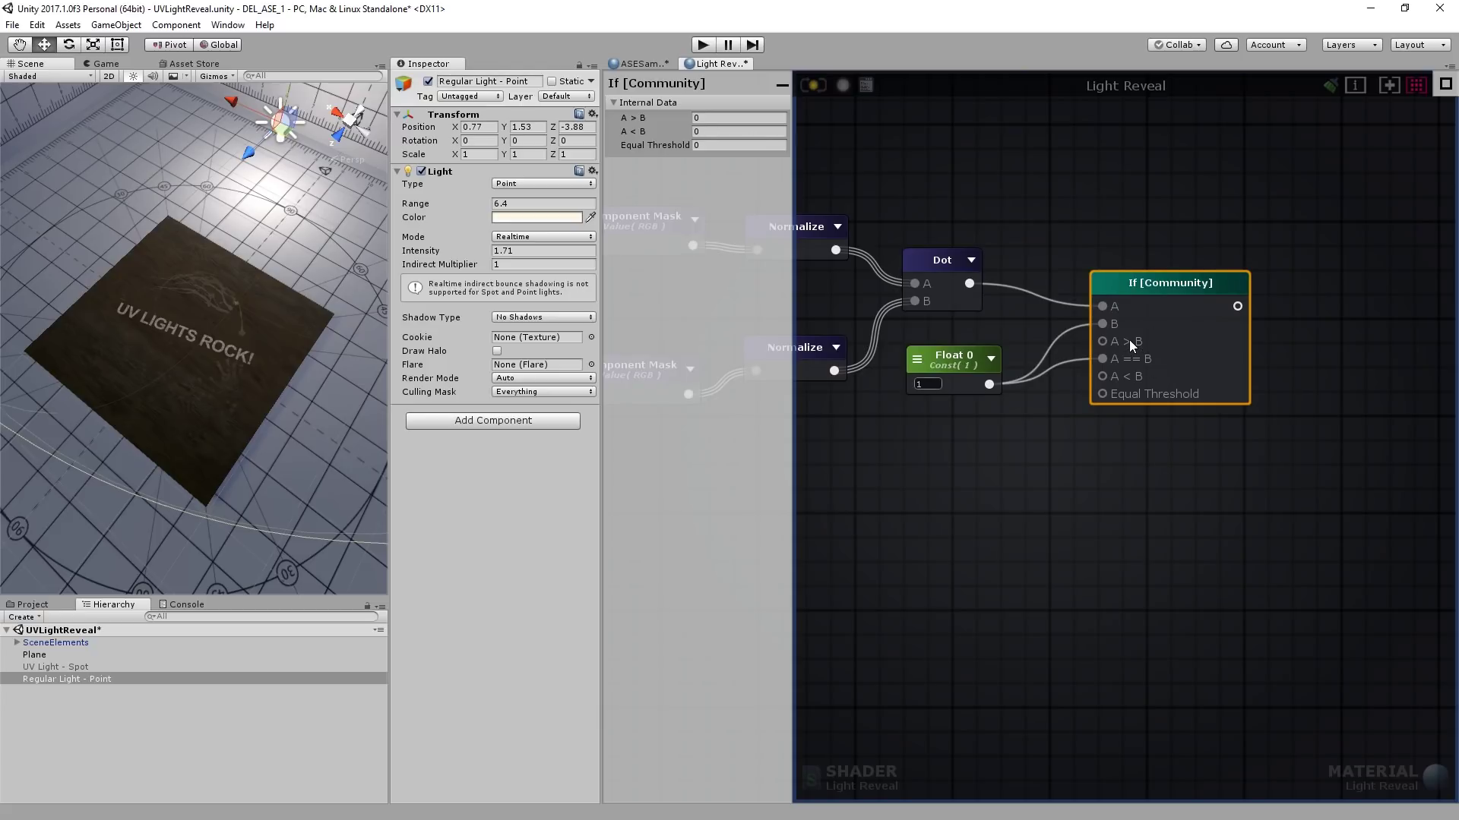
click(996, 279)
middle_drag(994, 248, 1074, 271)
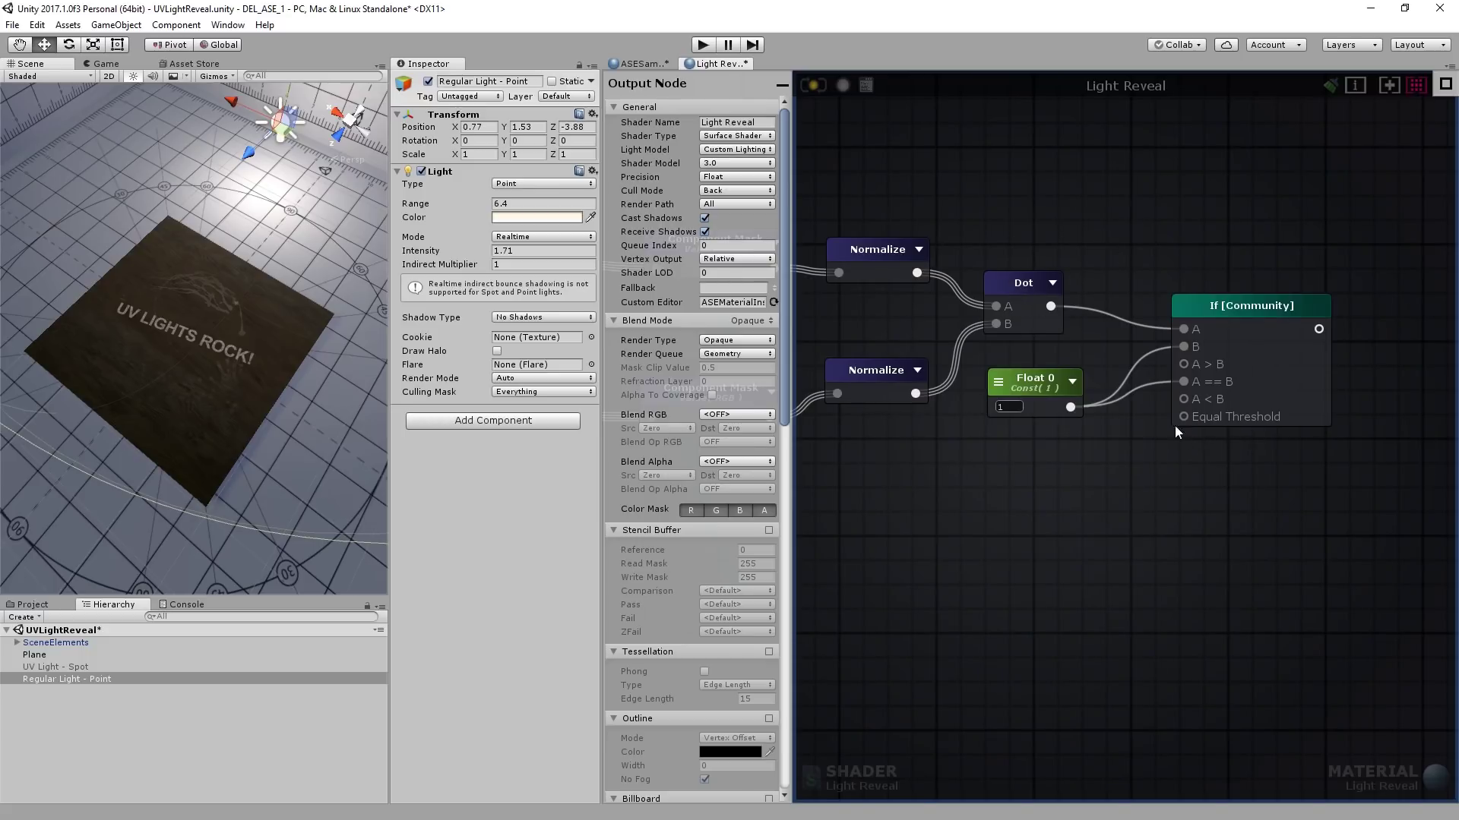
Add a second Float node below Float 0 and set its maximum value to 1.
mouse_move(1264, 420)
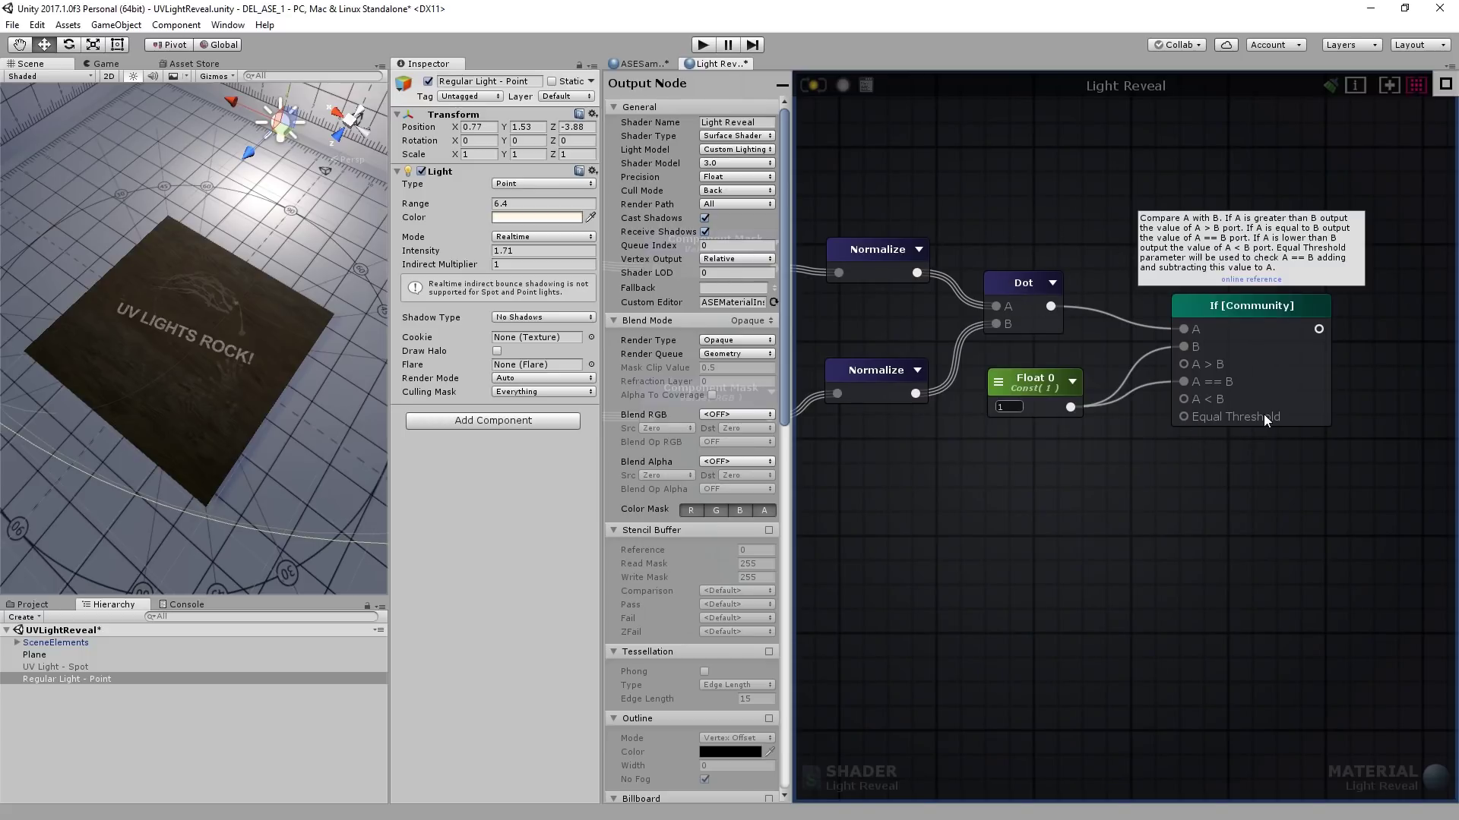
click(979, 480)
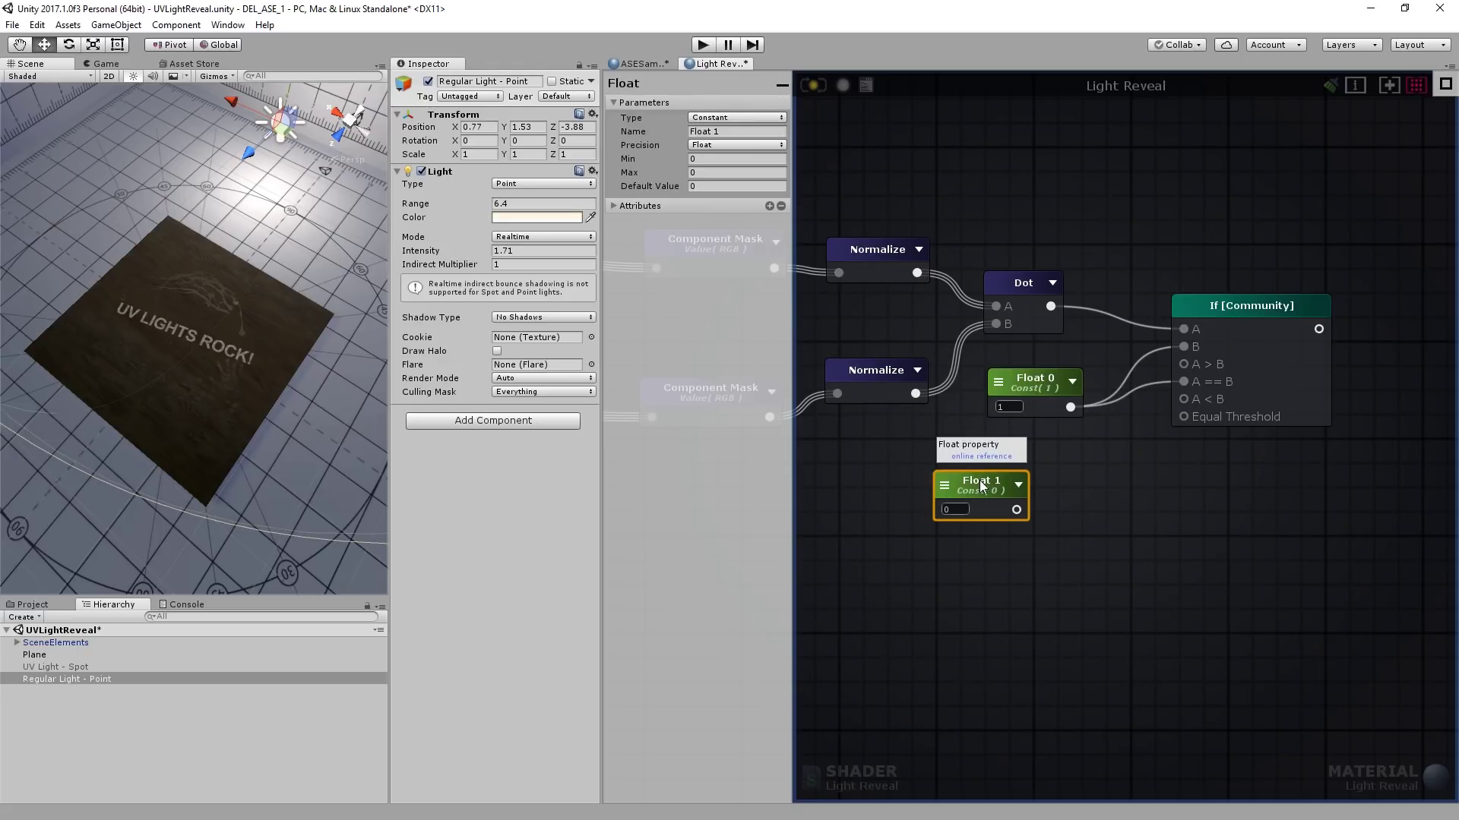
click(722, 173)
text(1)
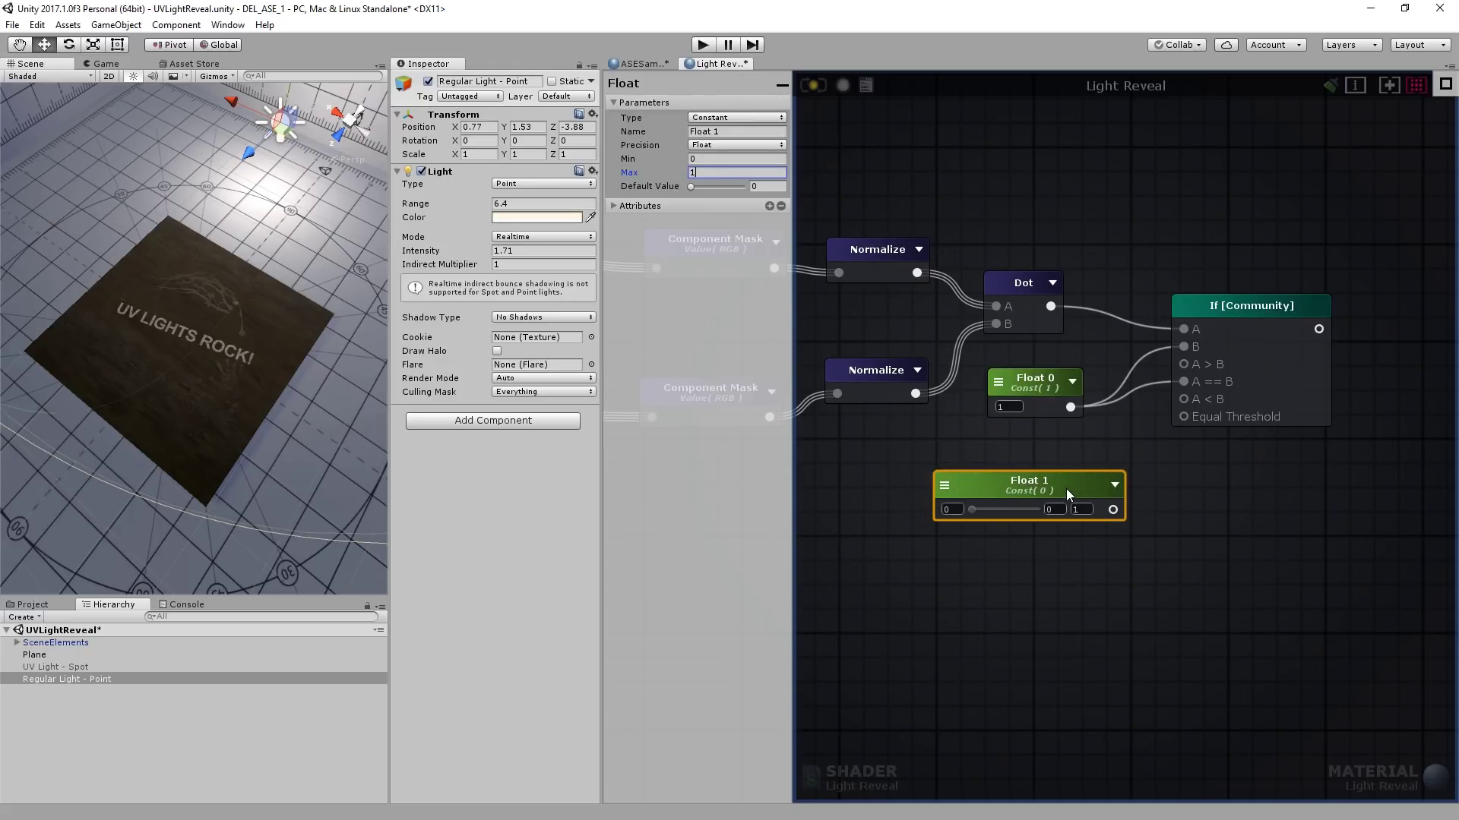
drag(1067, 493, 1064, 461)
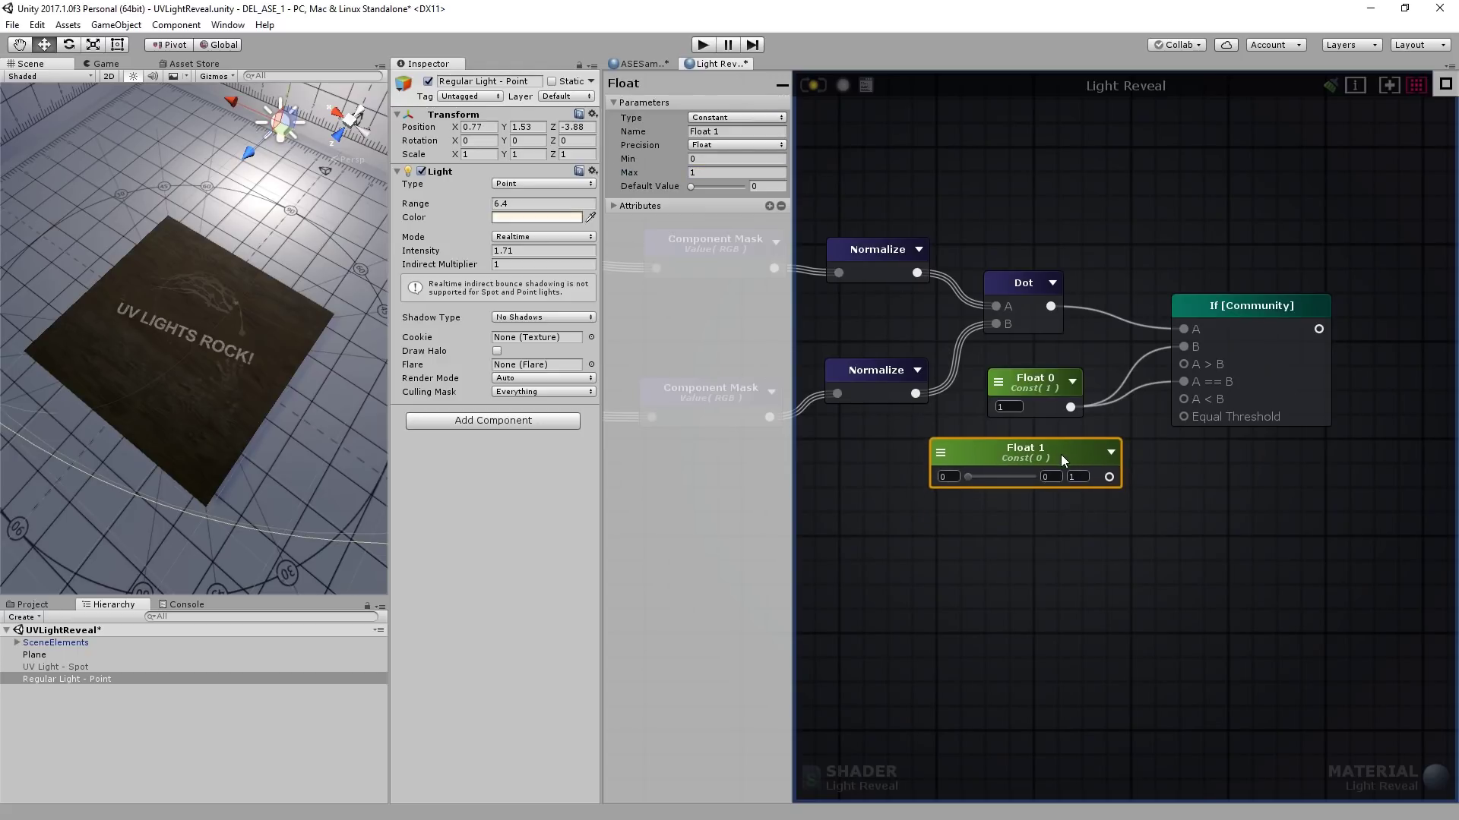
Set Float 1's default value to 0.002 and change its type from a constant to Property.
click(778, 186)
text(.002)
click(766, 117)
click(759, 148)
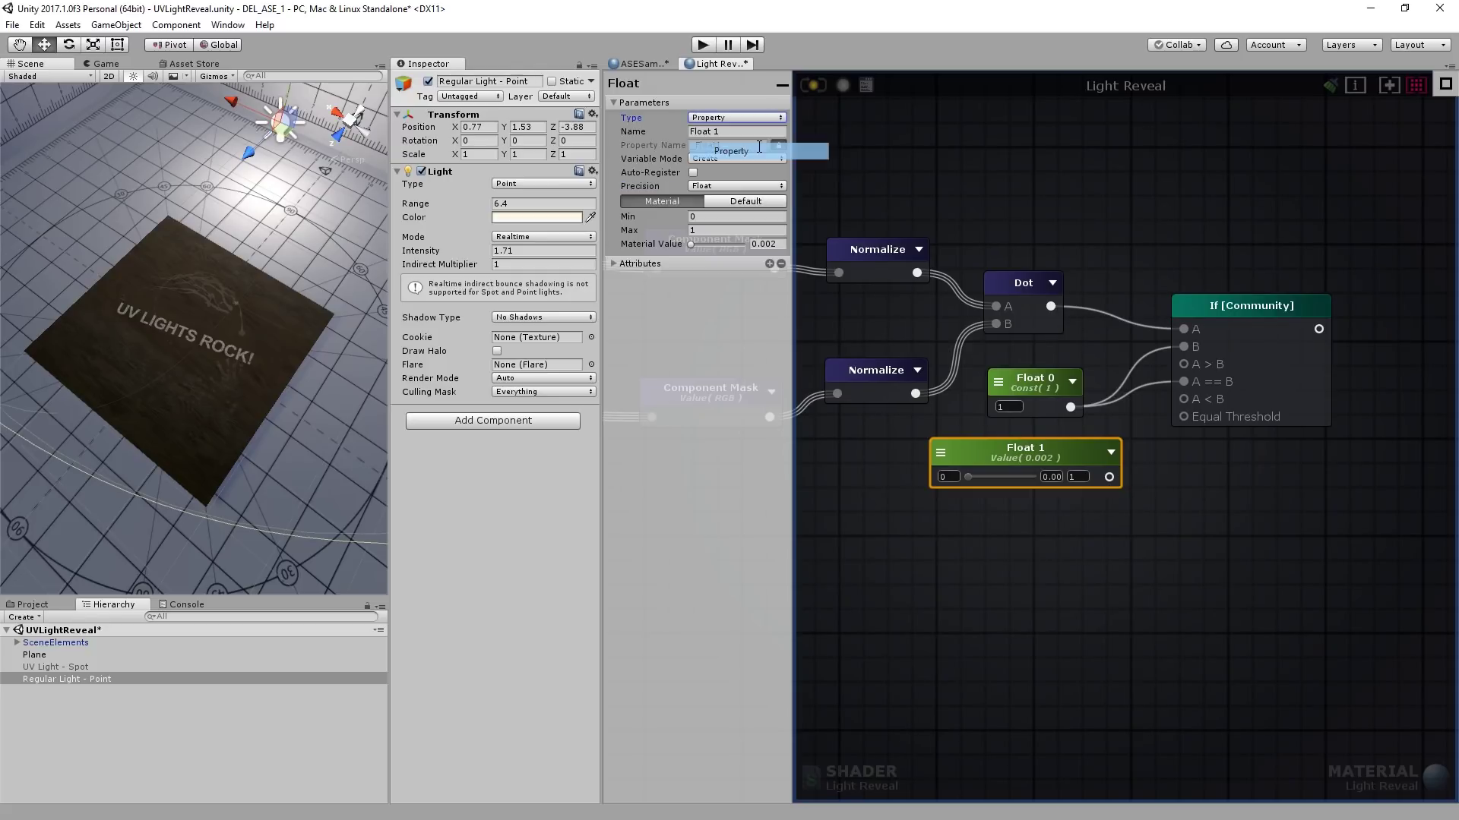
Connect Float 1's output to the Equal Threshold input of If [Community].
drag(1109, 481, 1184, 417)
middle_drag(1203, 252, 1164, 277)
Review the Dot, Float 0 and Float 1 nodes feeding If [Community] and how they relate to the UV Texture branch.
click(978, 307)
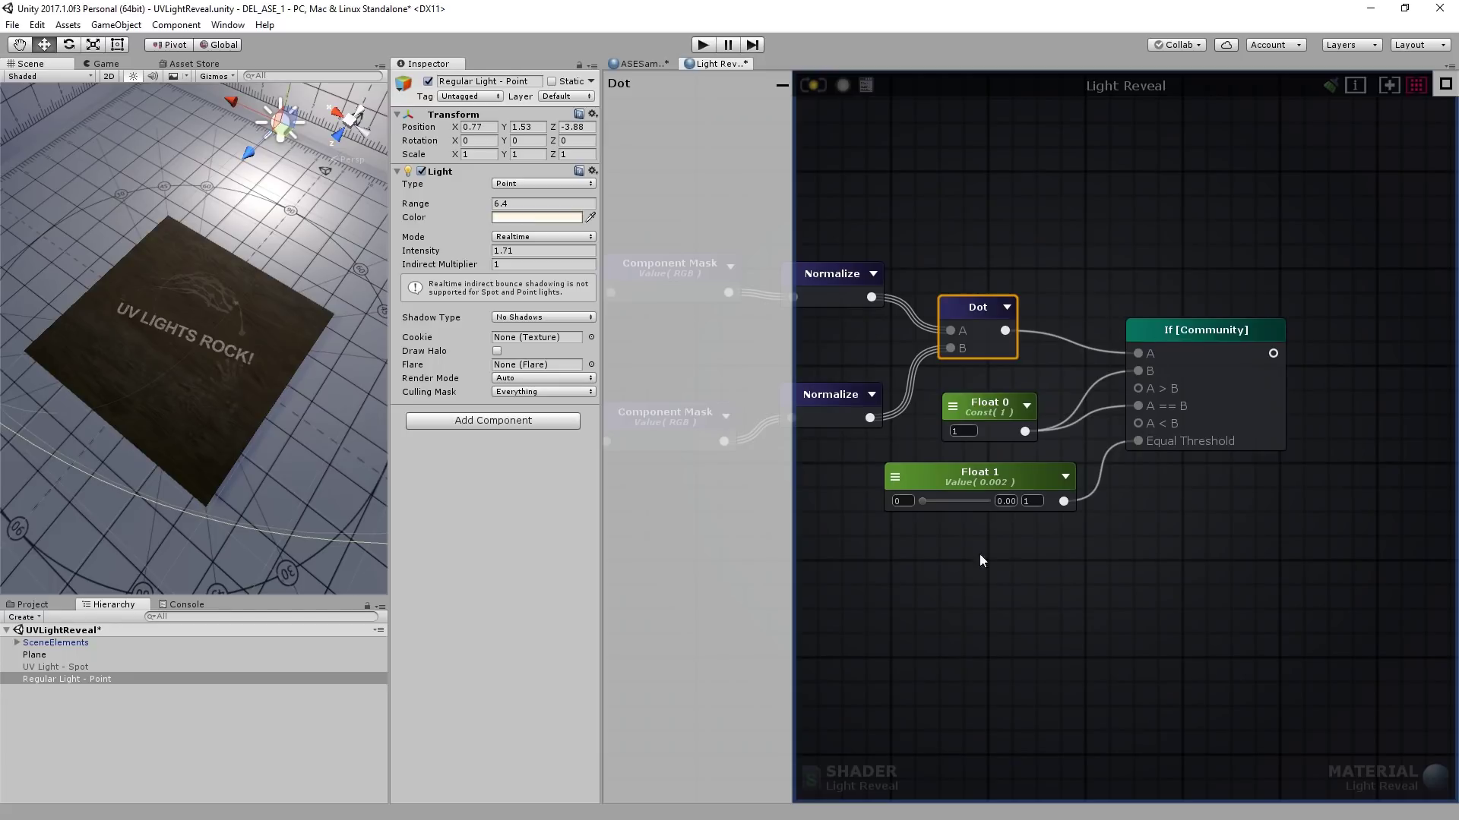
click(963, 475)
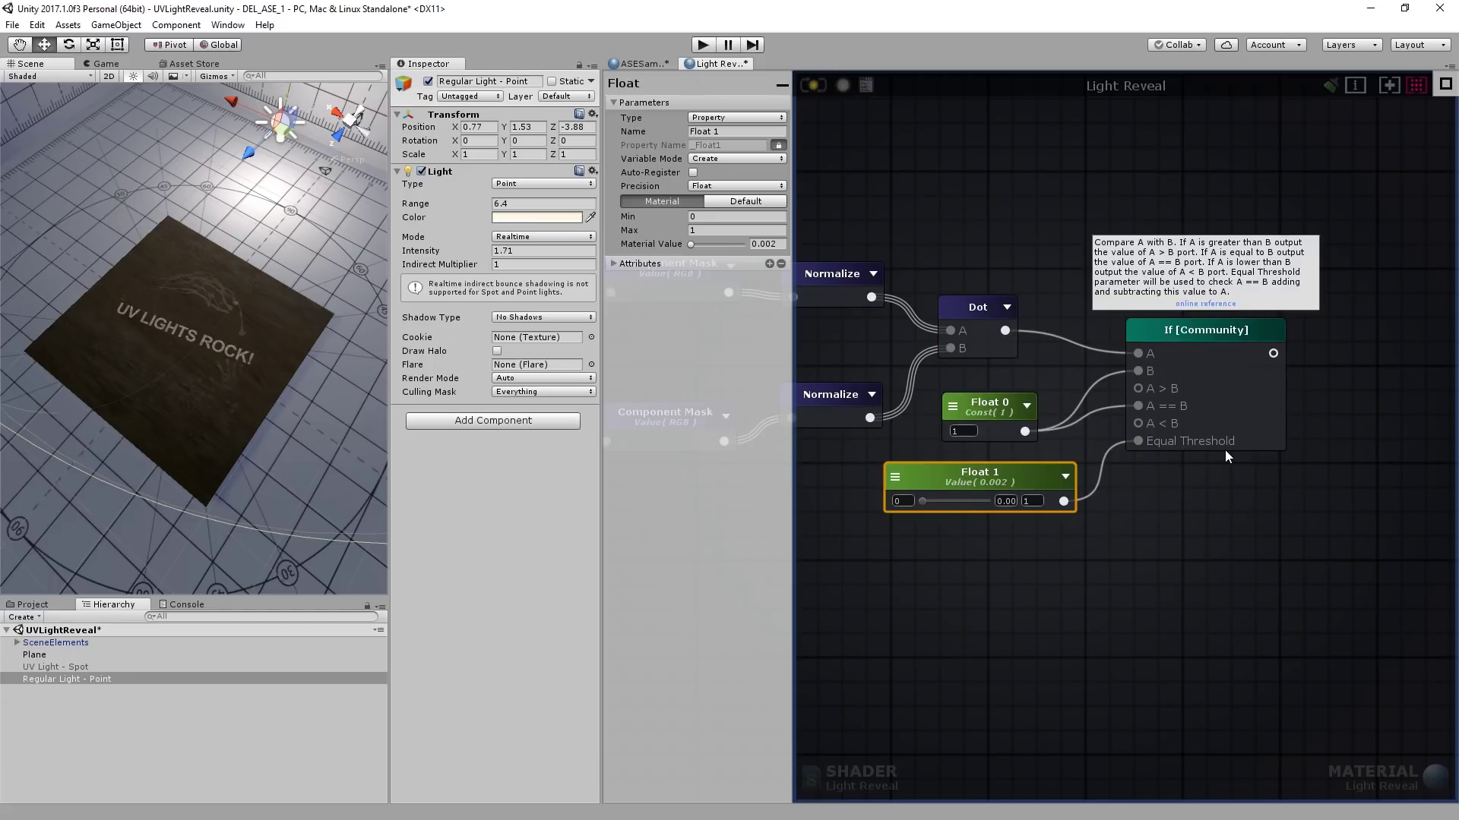
click(985, 409)
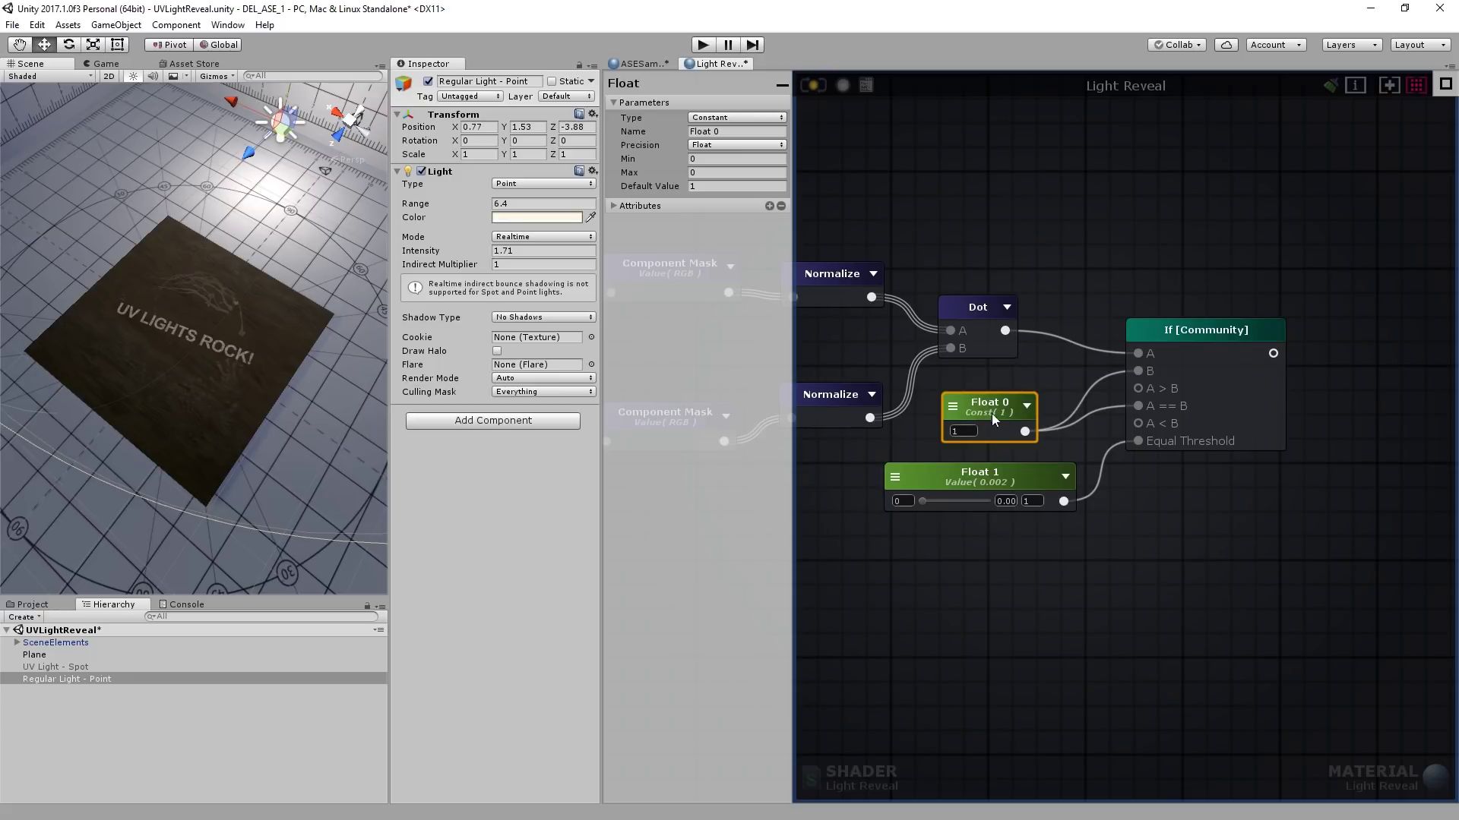
click(1173, 361)
scroll(1177, 308, down, 6)
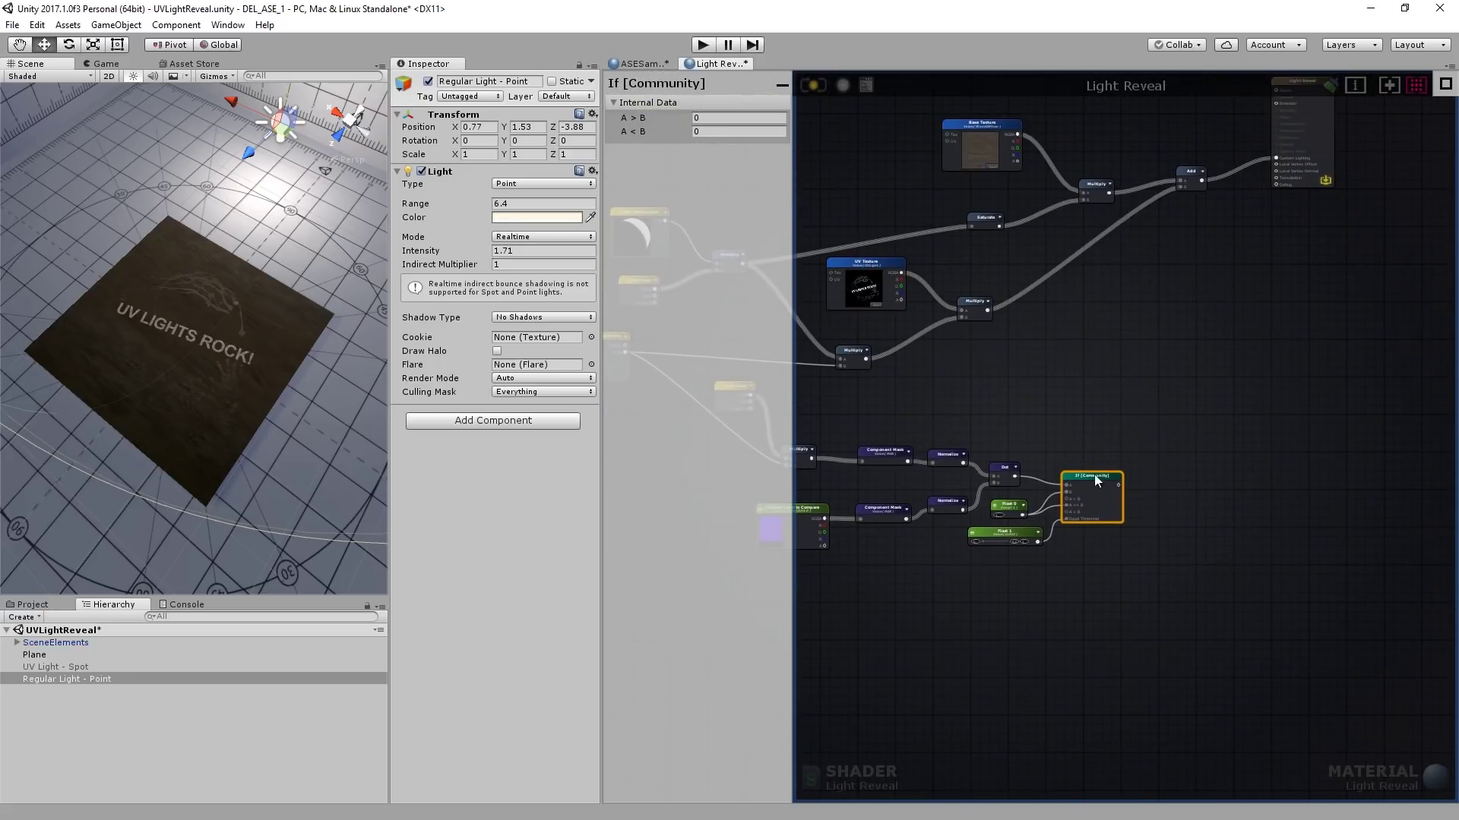
mouse_move(870, 267)
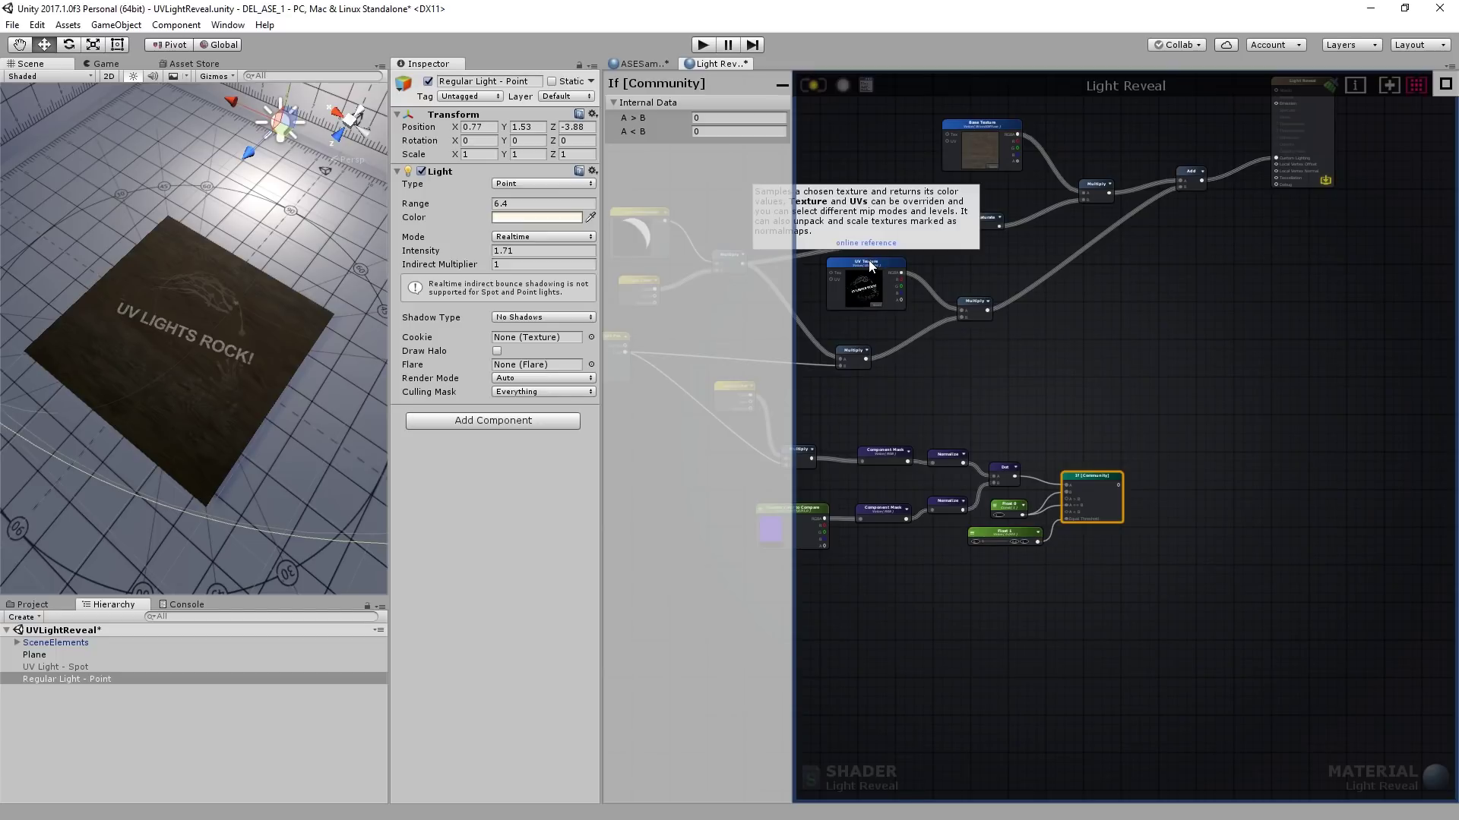
click(1024, 361)
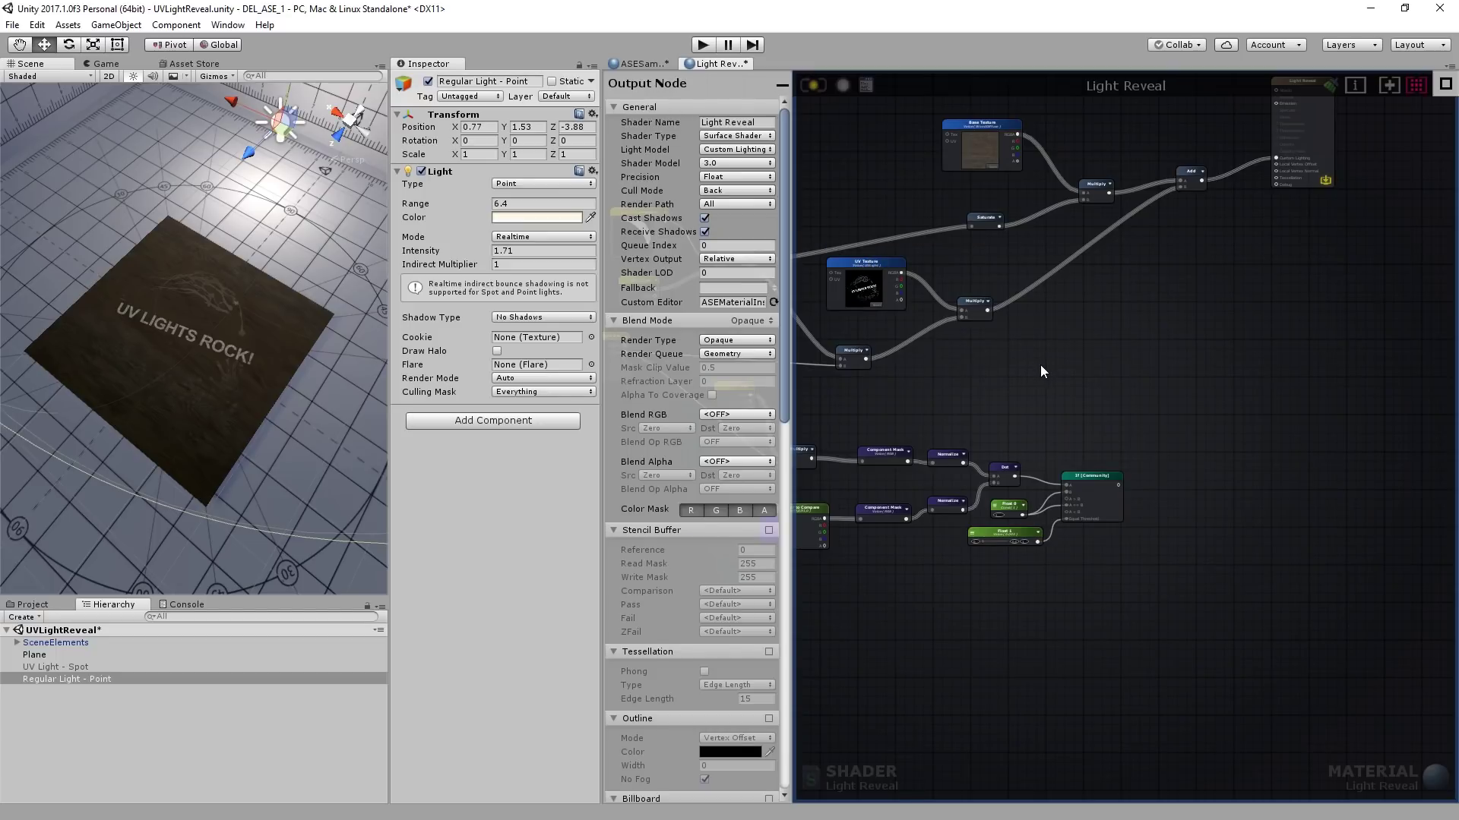
Spread the graph out by shifting the UV Texture and its Multiply below Base Texture and moving the color comparison chain away from them.
drag(1056, 343, 870, 272)
drag(905, 298, 1018, 290)
click(1087, 380)
middle_drag(968, 383, 1274, 413)
scroll(1275, 413, down, 3)
drag(1356, 602, 989, 424)
shift+click(1010, 403)
drag(1122, 441, 1068, 487)
Insert a Multiply node between the lighting Multiply and the UV Texture Multiply, and connect the If [Community] output to its B input.
click(1268, 448)
scroll(1280, 447, up, 2)
middle_drag(1280, 448, 1196, 434)
alt+drag(1104, 378, 1142, 353)
click(1199, 515)
drag(1130, 520, 1123, 357)
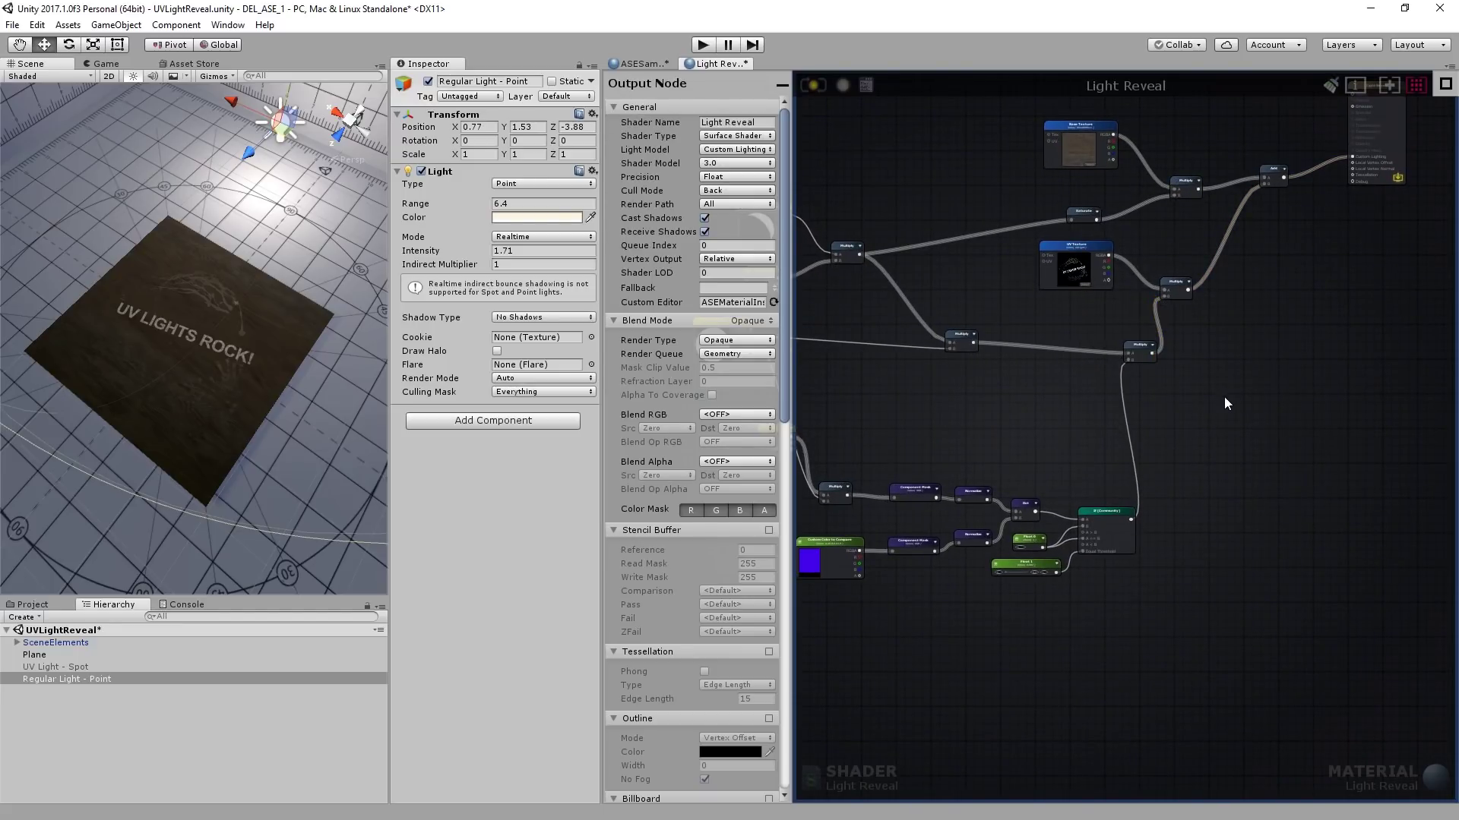
Update the shader with the graph changes and raise Regular Light - Point to a Y position of about 2.04.
click(814, 80)
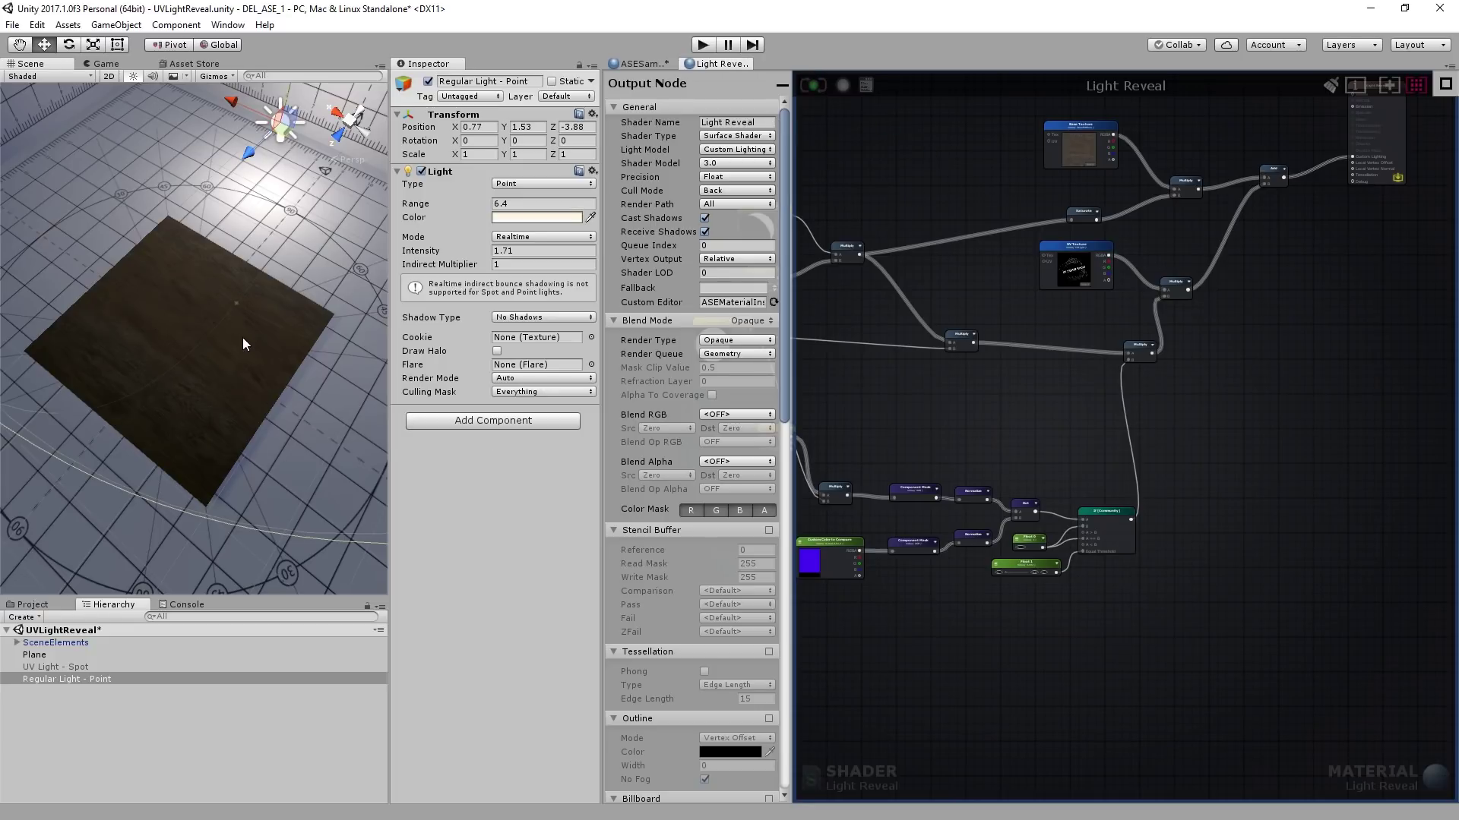
middle_drag(212, 280, 250, 380)
alt+drag(185, 427, 182, 339)
middle_drag(183, 339, 183, 317)
alt+drag(183, 316, 288, 223)
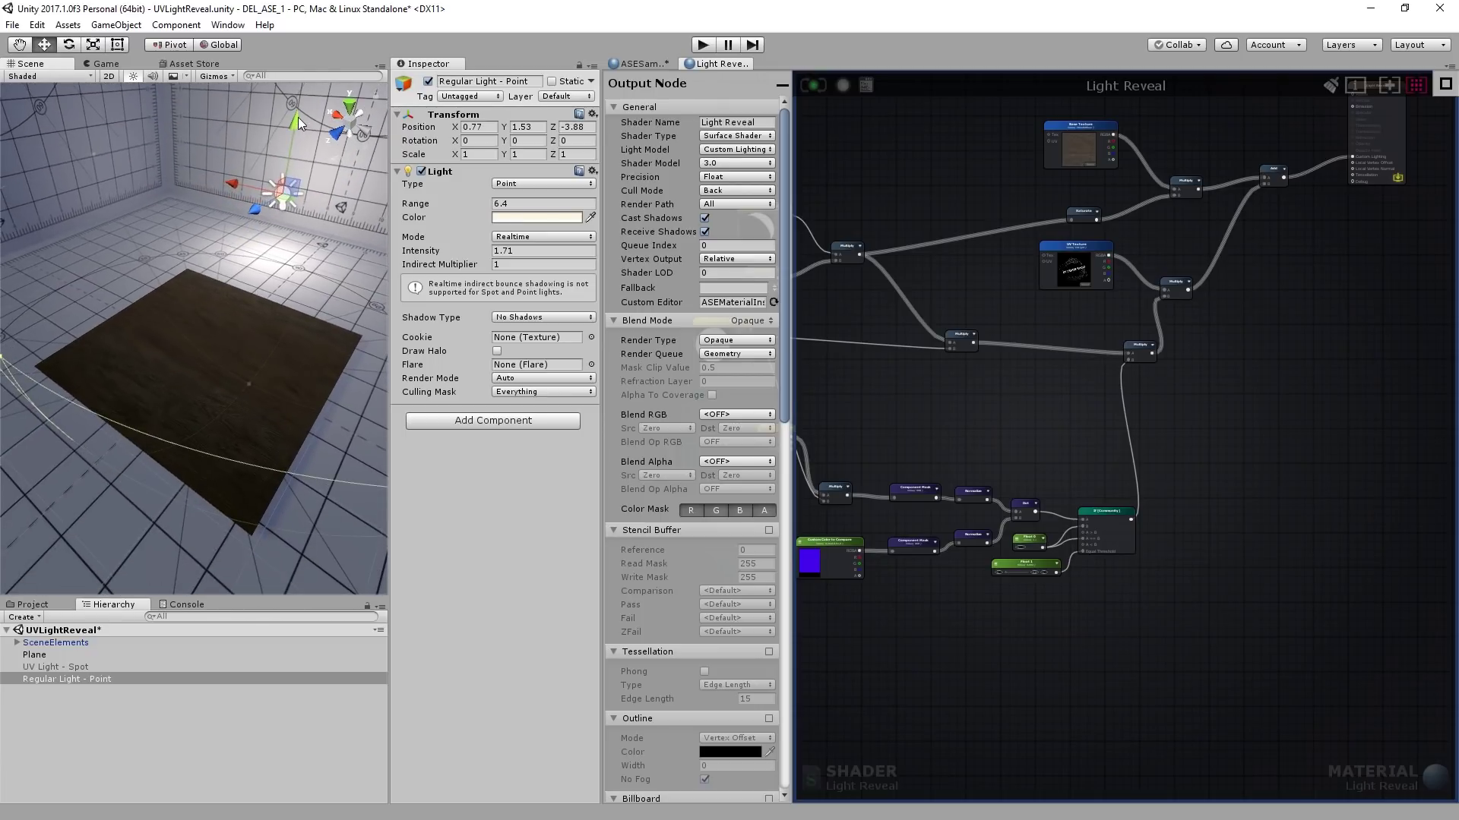
mouse_move(298, 117)
mouse_down()
mouse_move(284, 196)
mouse_move(273, 59)
mouse_move(296, 94)
mouse_up()
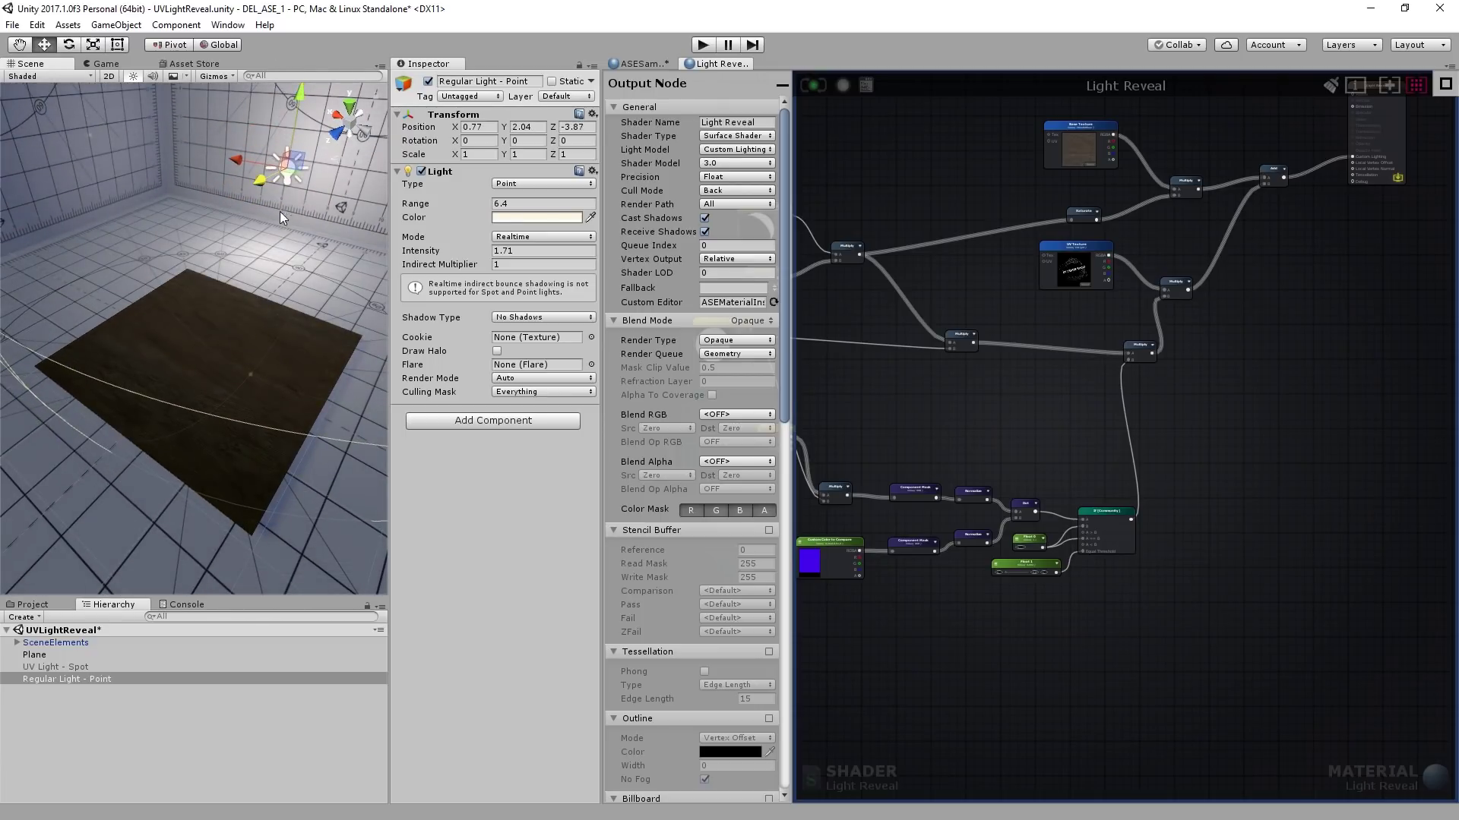
Copy the hex color 4200E800 from the Custom Color to Compare node.
scroll(959, 489, up, 5)
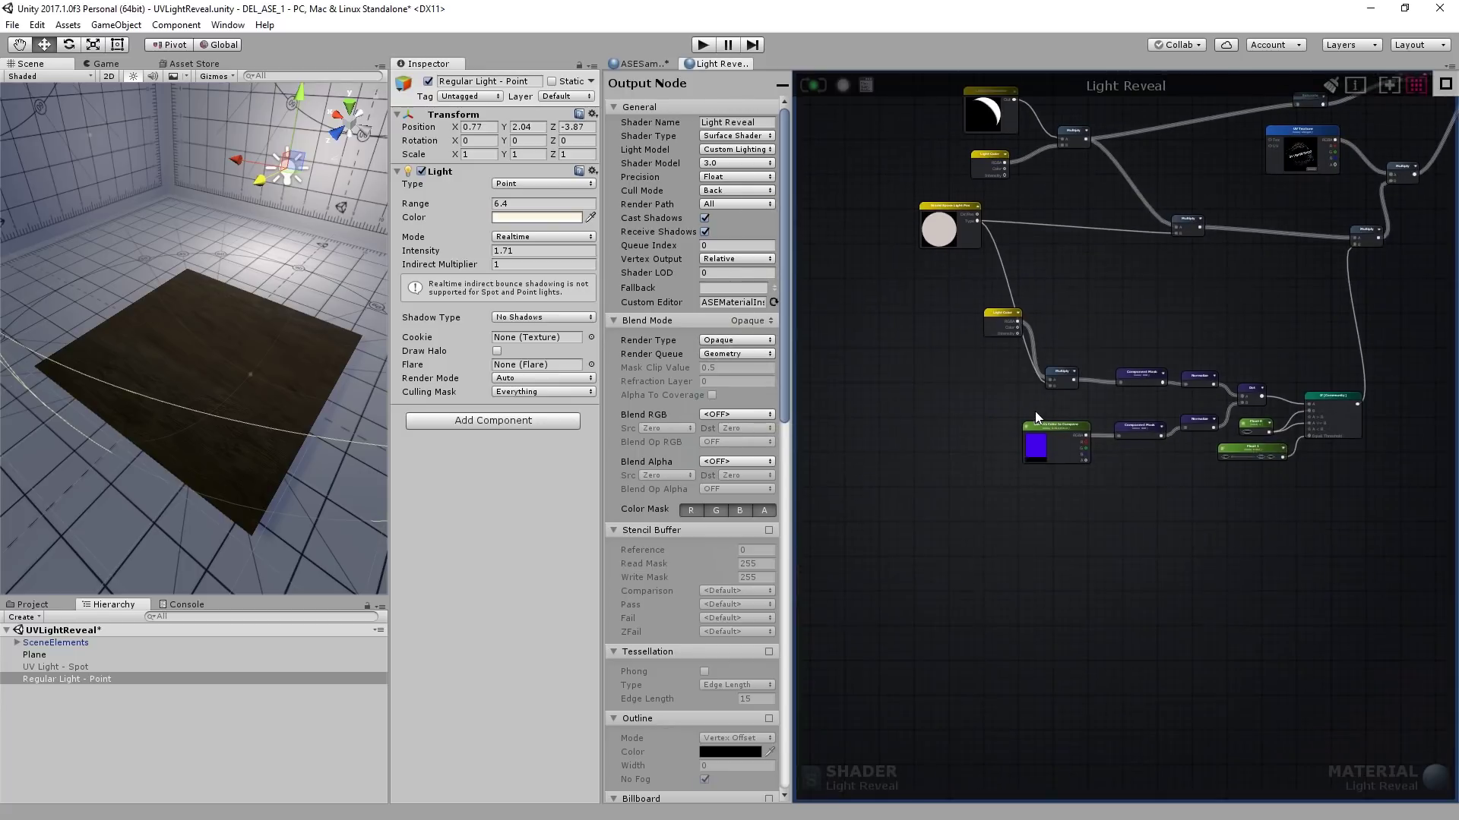
click(1028, 514)
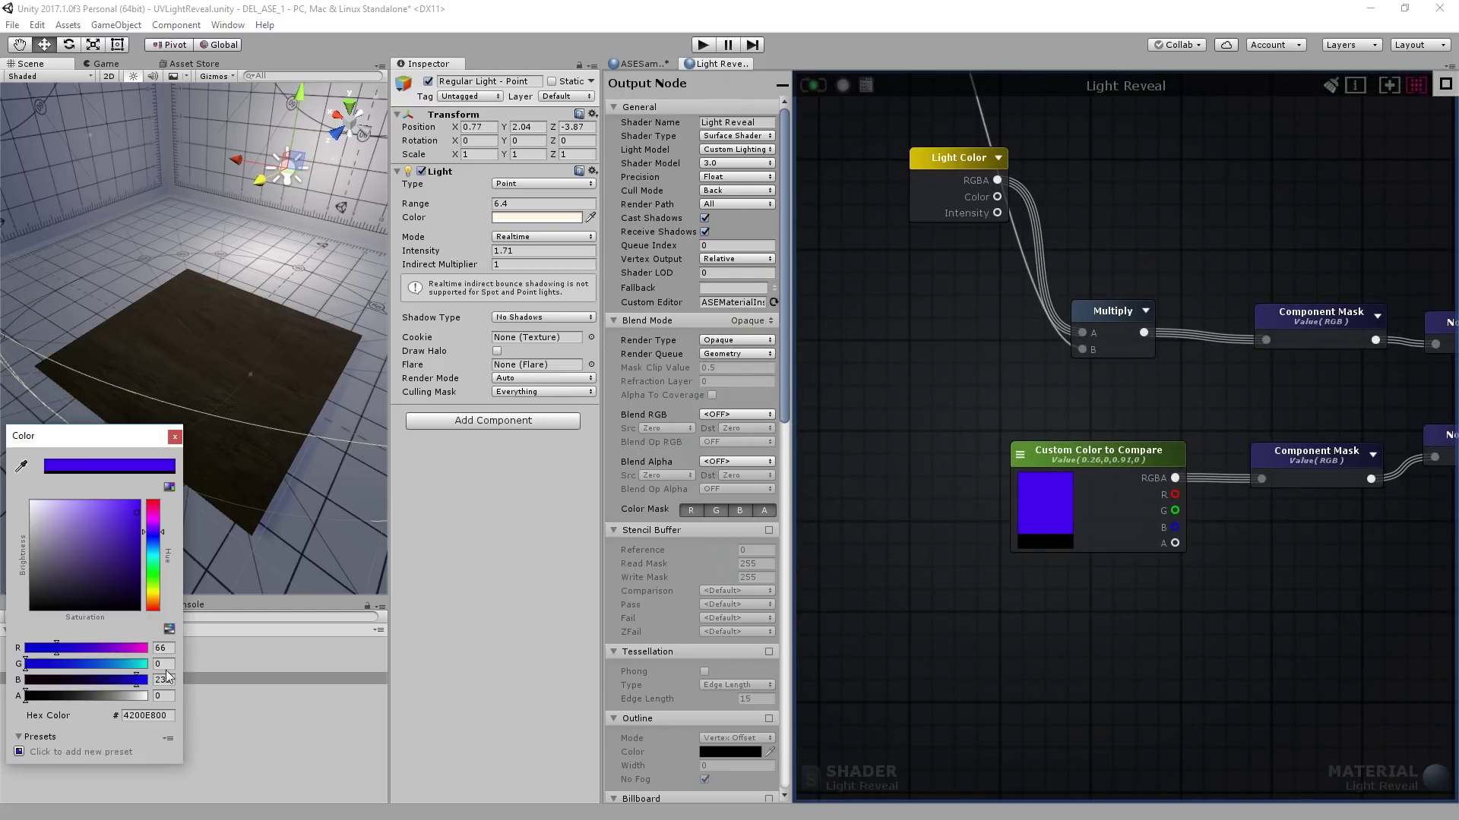
click(175, 437)
Enable UV Light - Spot and set its light color to the copied hex value 4200E800.
click(107, 669)
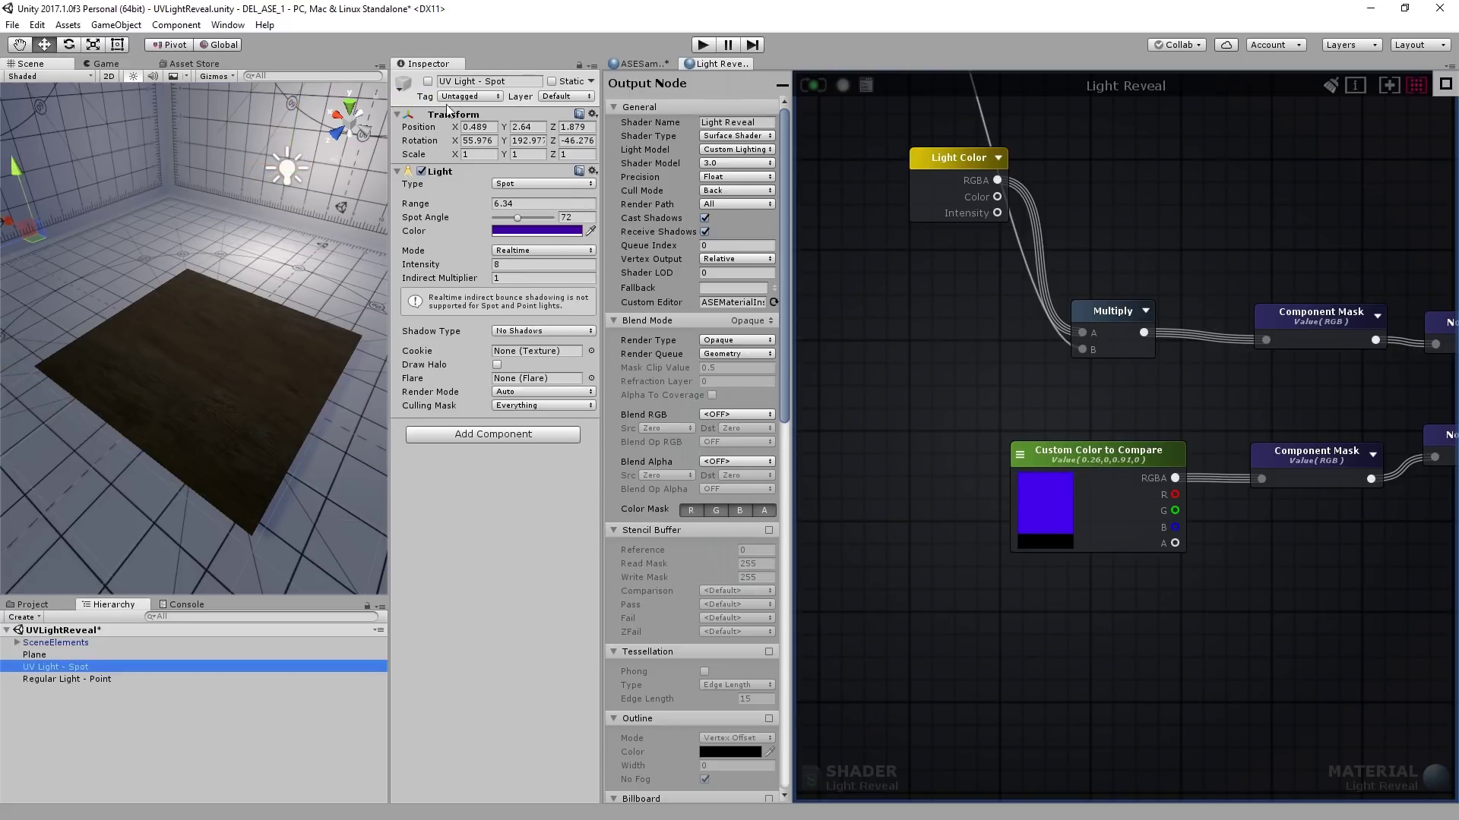
click(427, 81)
middle_drag(266, 293, 315, 334)
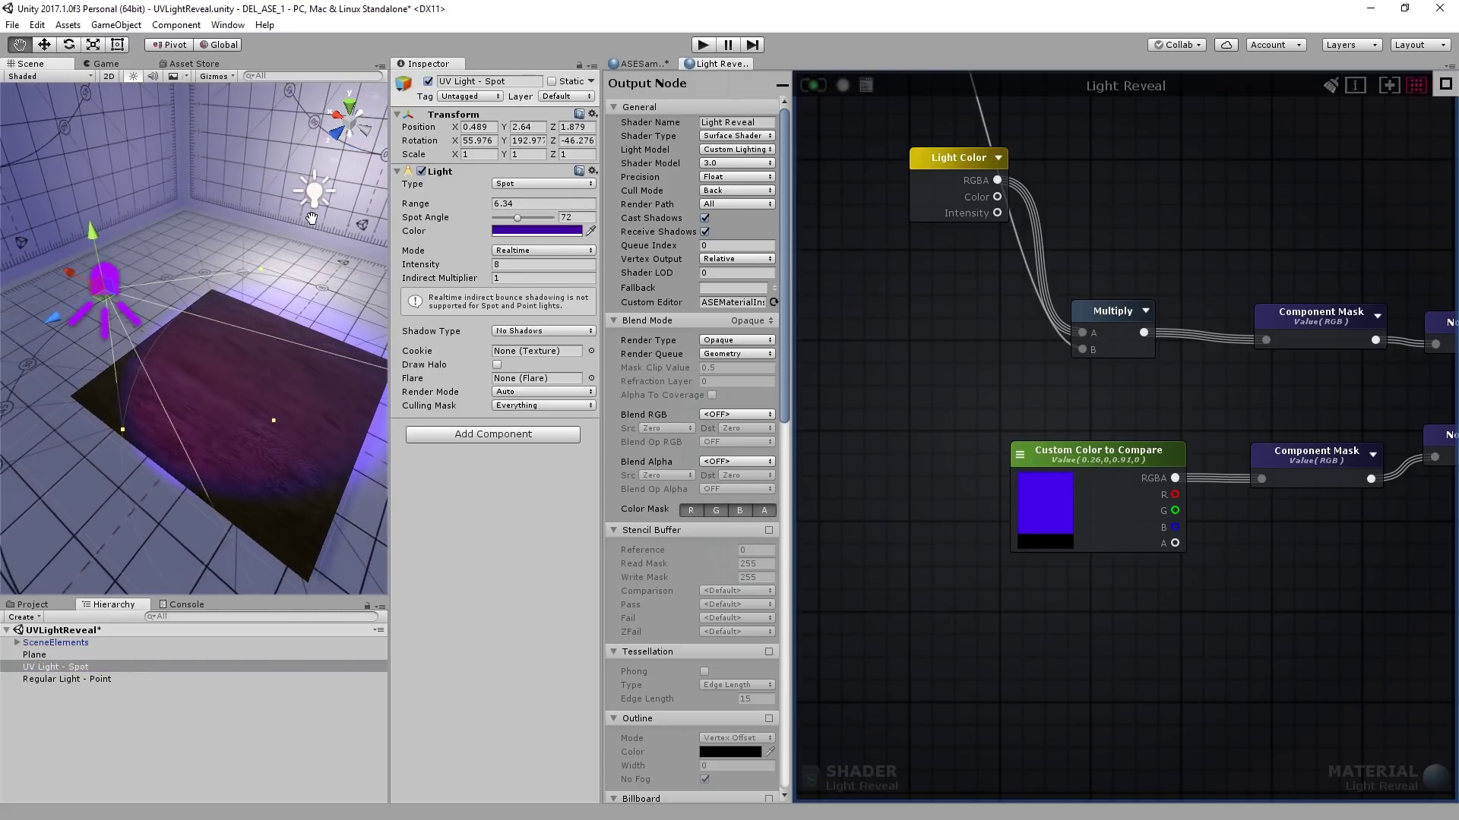
click(522, 230)
click(147, 715)
text(4200E800)
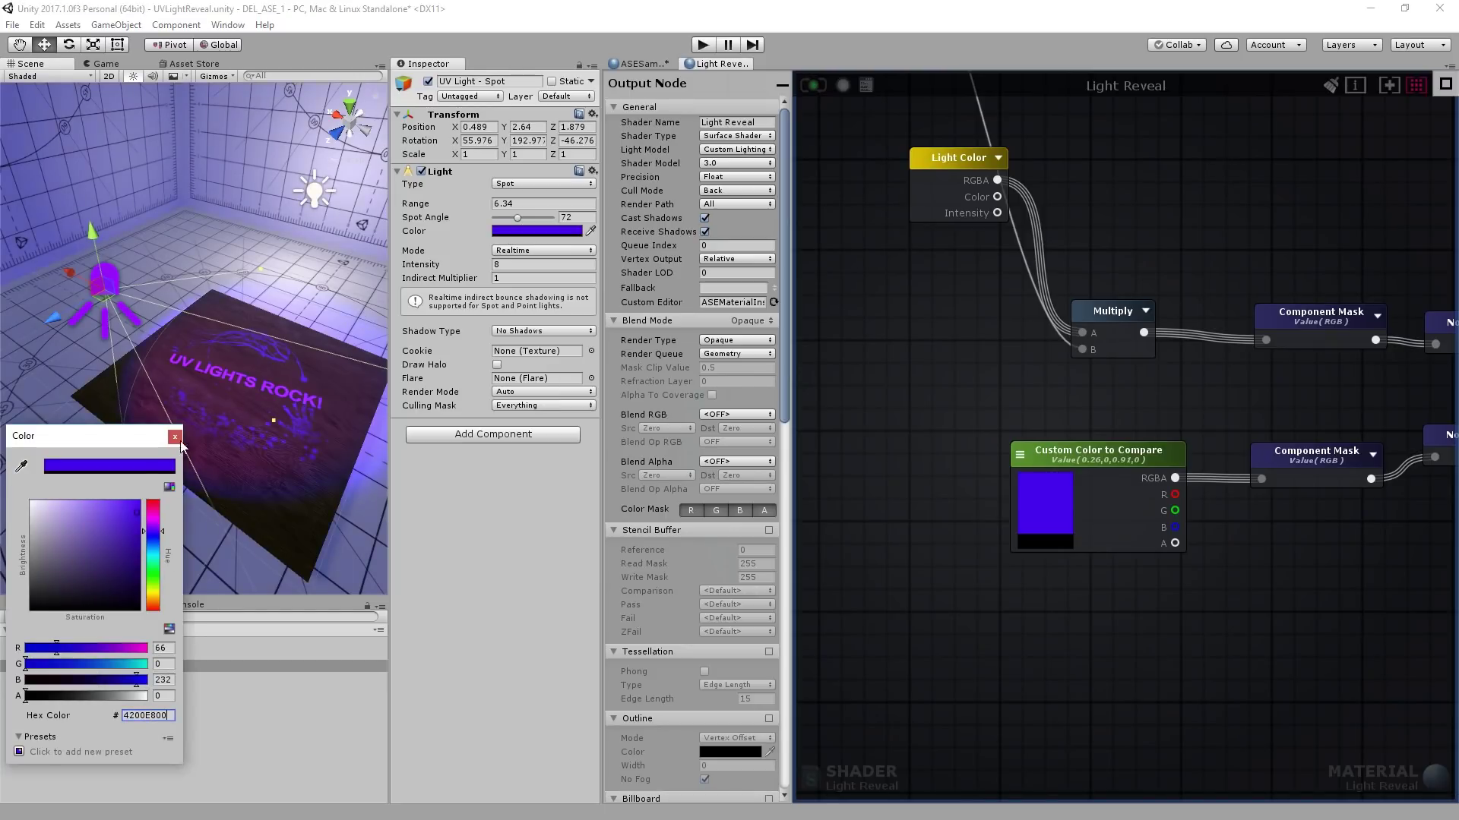
click(176, 436)
Inspect the revealed texture on the plane and rotate UV Light - Spot to about X 51, Y 184, Z -74.
alt+drag(251, 365, 296, 402)
alt+right_drag(297, 402, 814, 399)
alt+drag(342, 380, 334, 410)
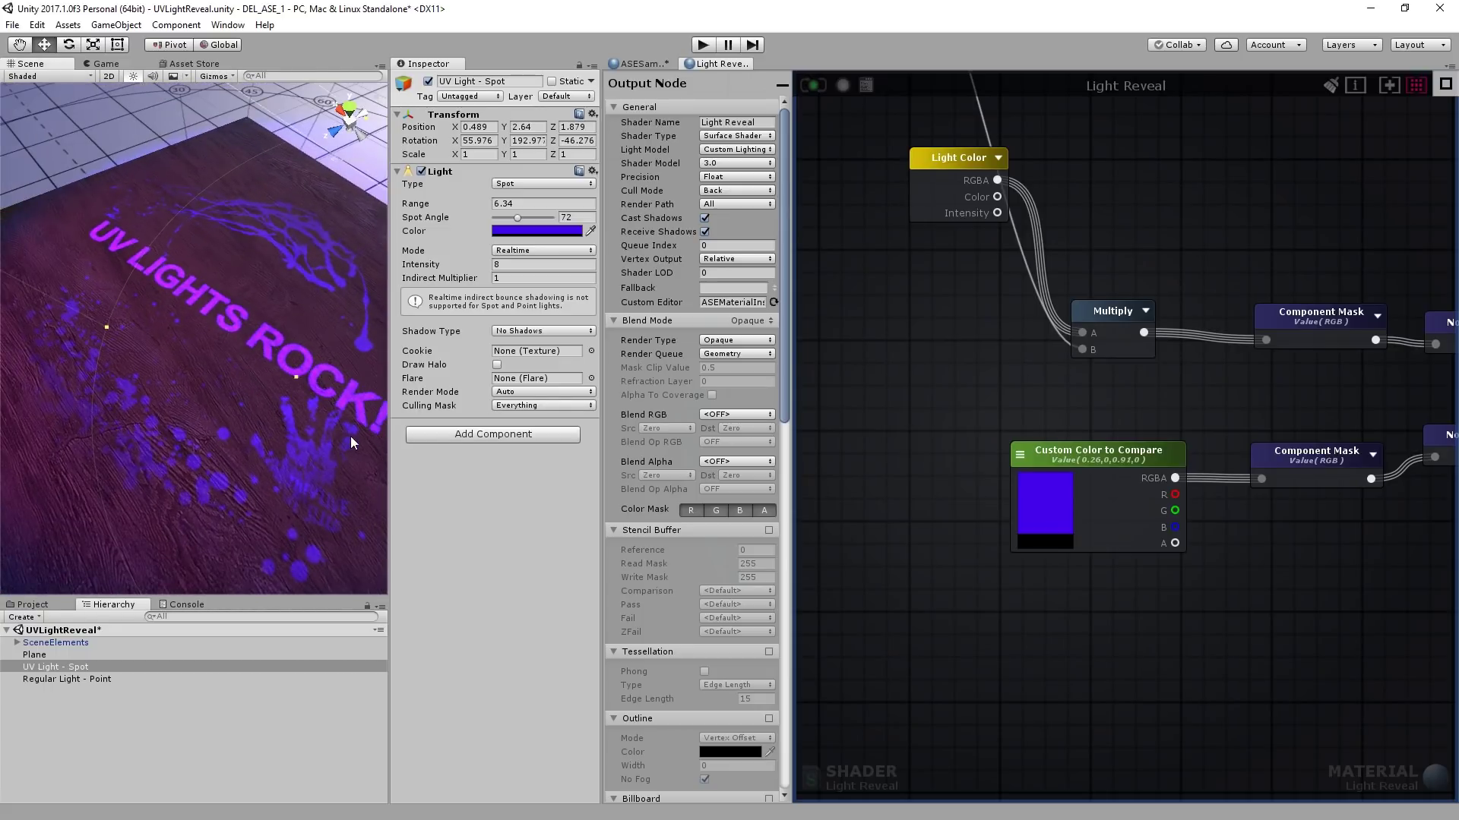
scroll(191, 317, down, 8)
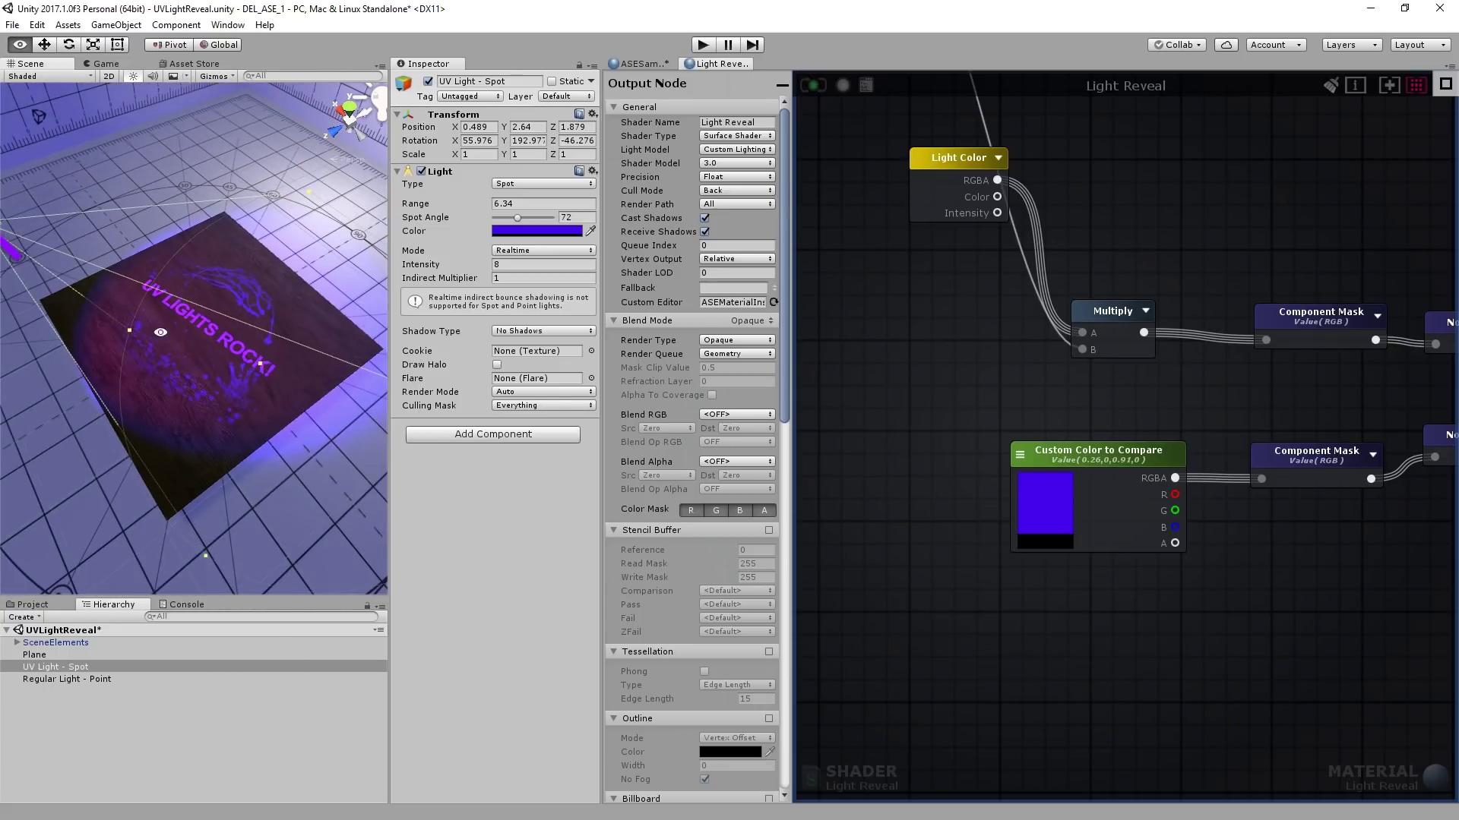
alt+drag(98, 346, 184, 315)
middle_drag(184, 315, 256, 348)
key(e)
mouse_move(89, 331)
mouse_down()
mouse_move(121, 387)
mouse_move(113, 330)
mouse_move(82, 313)
mouse_move(113, 327)
mouse_up()
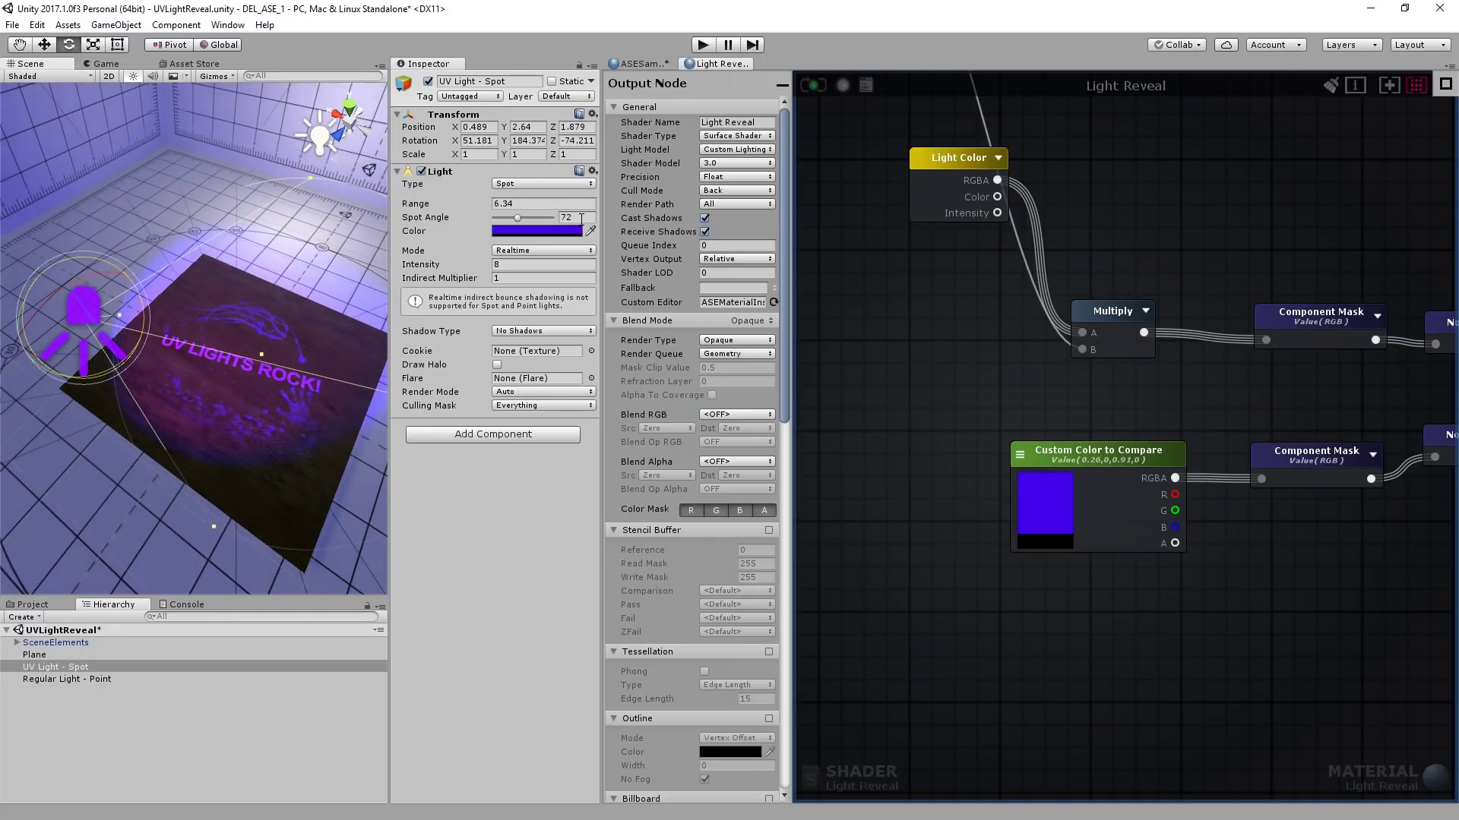